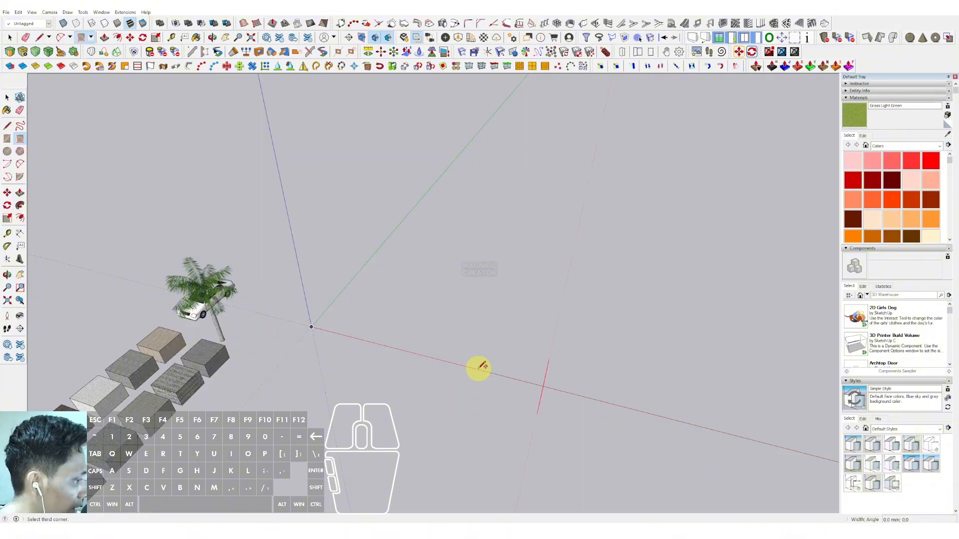
Step: Finish drawing the rectangle for the floor plan on the ground
middle_click_drag(573, 302, 522, 352)
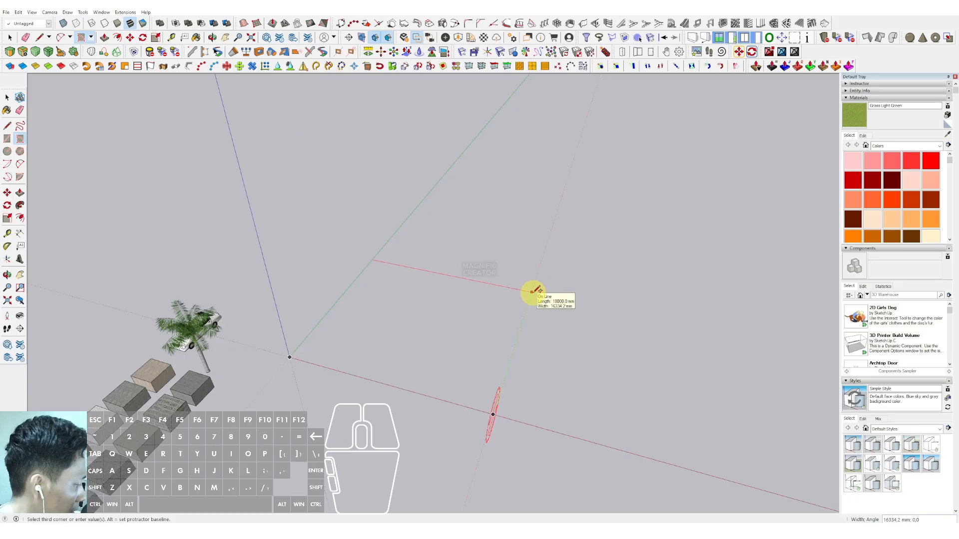
key("Return")
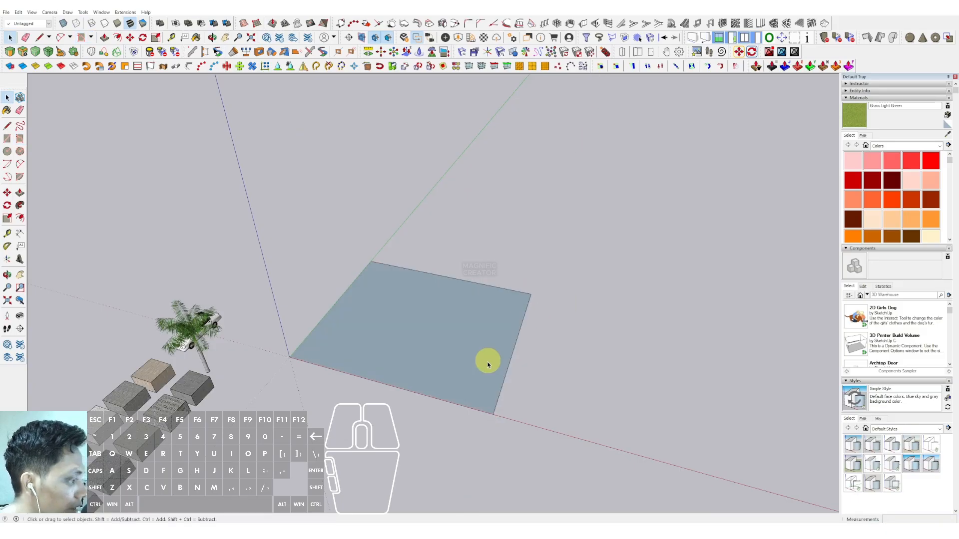
Step: Dimension the rectangle's length and width with the Dimension tool
mouse_move(488, 364)
middle_mouse_down()
mouse_move(406, 353)
mouse_move(192, 412)
middle_mouse_up()
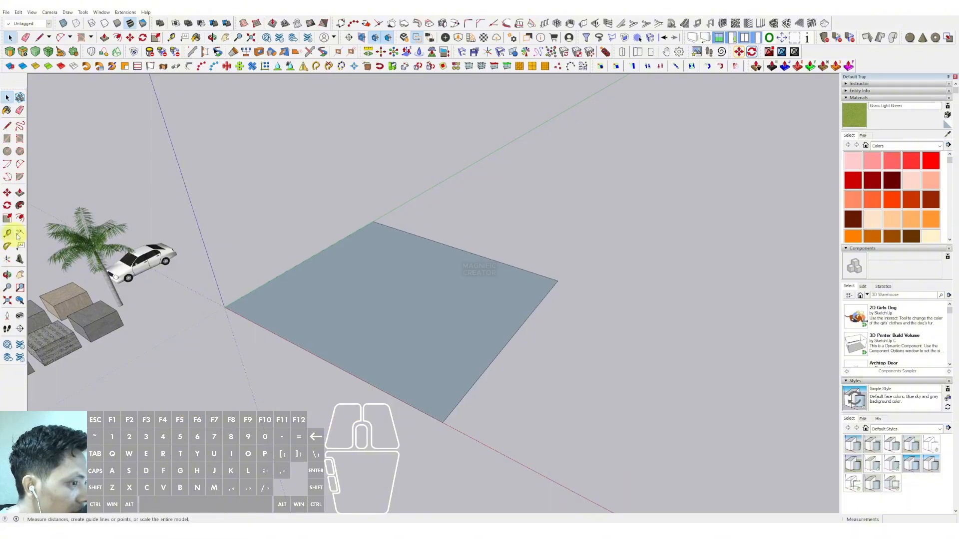
left_click(442, 423)
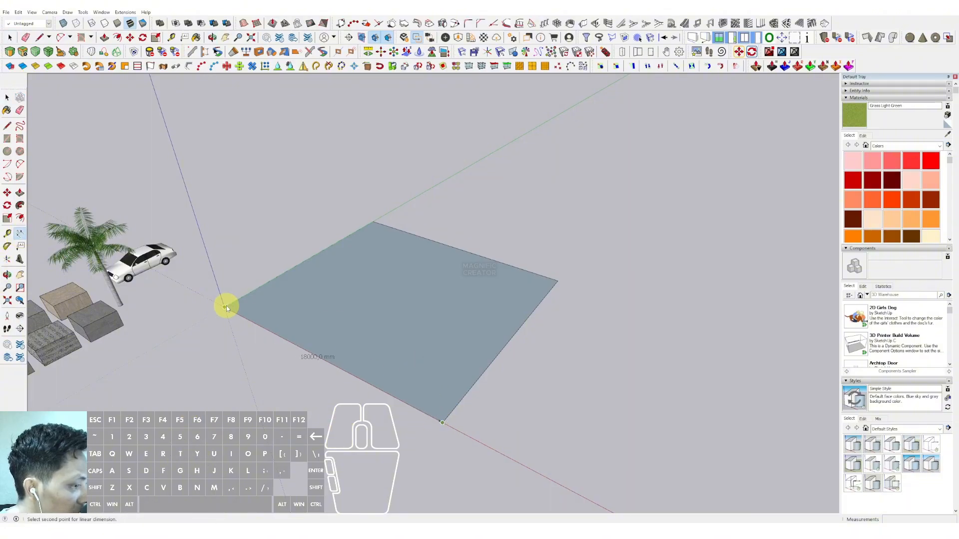
left_click(225, 307)
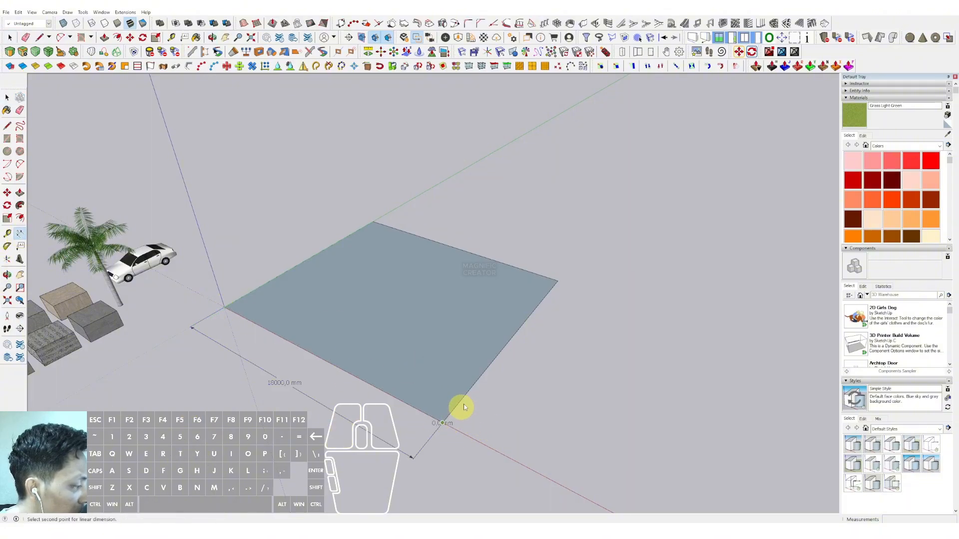
left_click(557, 285)
left_click(582, 294)
key("space")
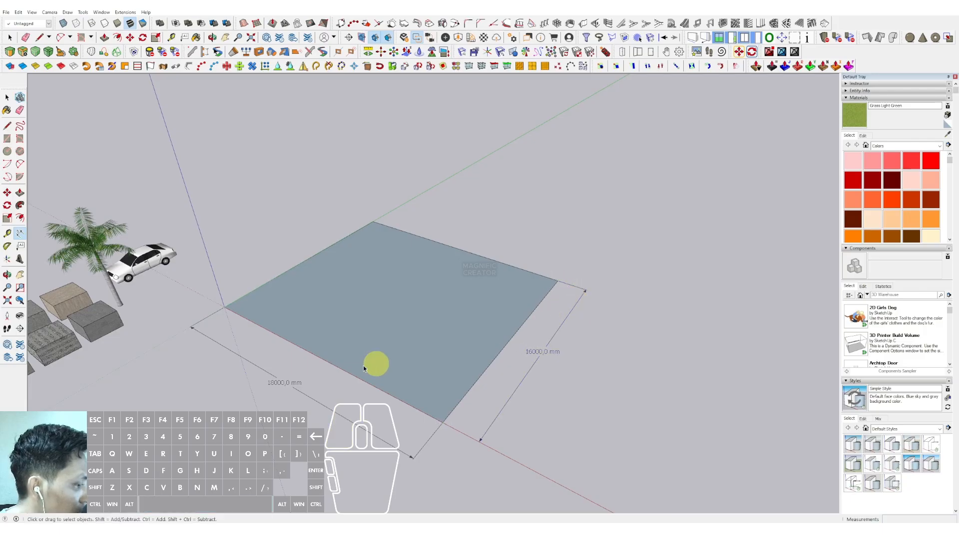
Step: Select and delete both dimensions from the rectangle
scroll(280, 393, "up", 2)
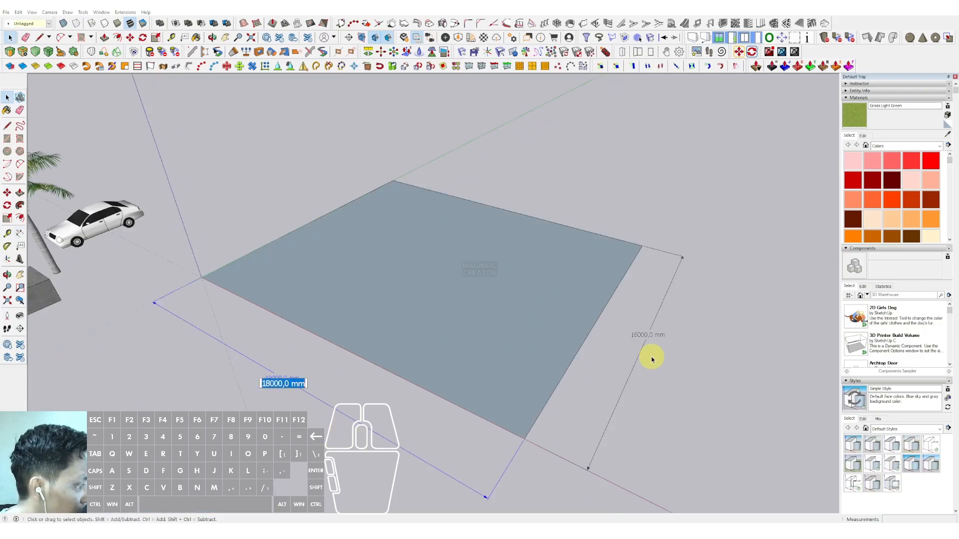
double_click(636, 339)
left_click(593, 392)
scroll(516, 347, "down", 3)
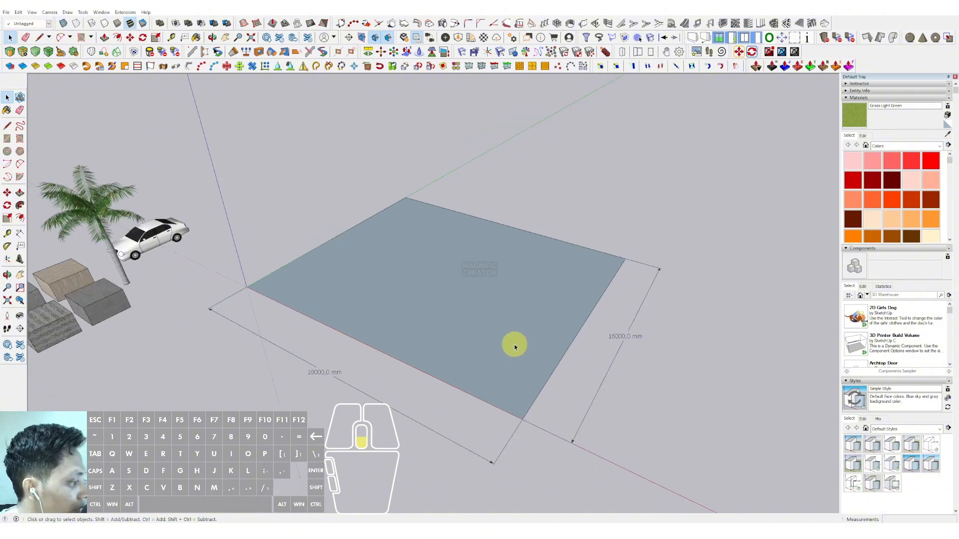
scroll(478, 341, "up", 2)
mouse_move(478, 341)
middle_mouse_down()
mouse_move(436, 332)
mouse_move(430, 305)
middle_mouse_up()
left_click(551, 385)
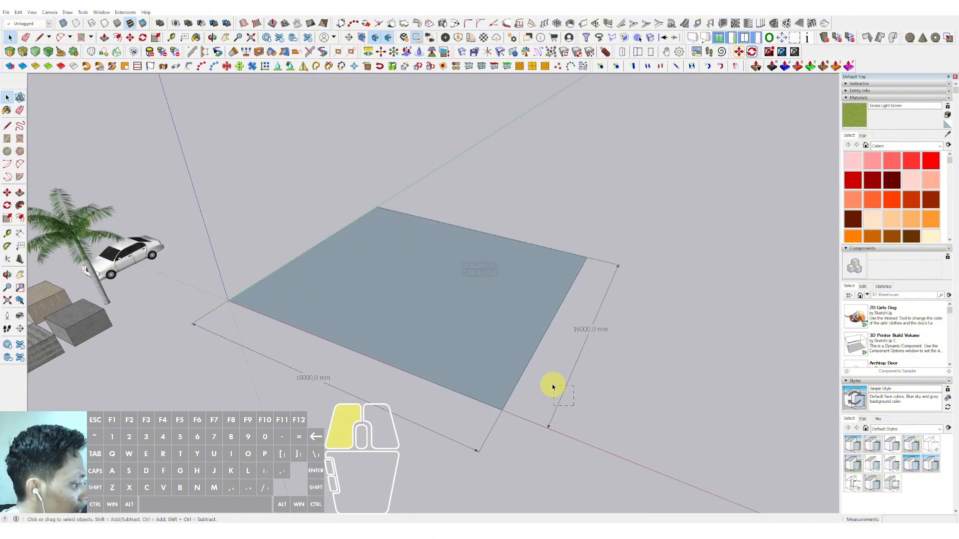
right_click(542, 383)
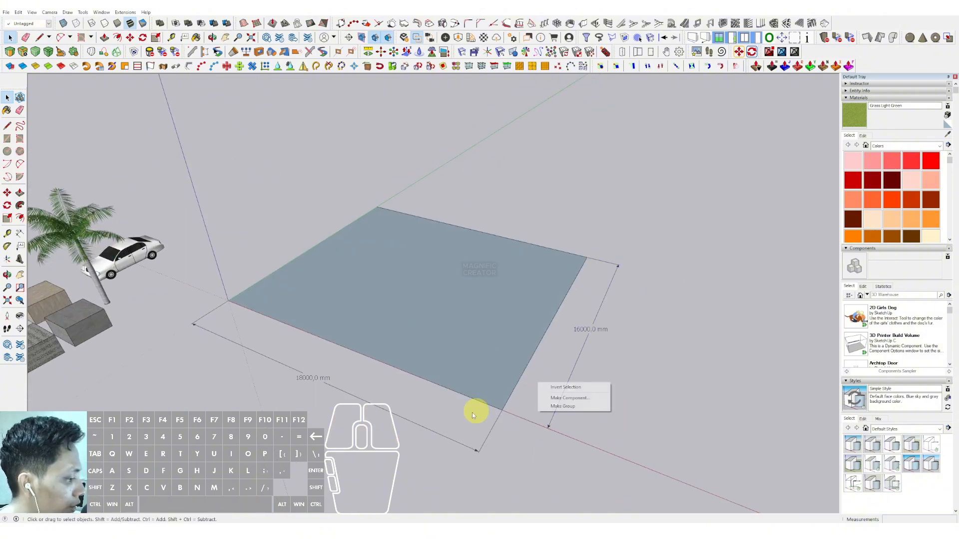
left_click(415, 424)
key("Delete")
left_click_drag(582, 386, 555, 349)
key("Delete")
Step: Push/Pull the rectangle upward into a thin floor slab
left_click(458, 328)
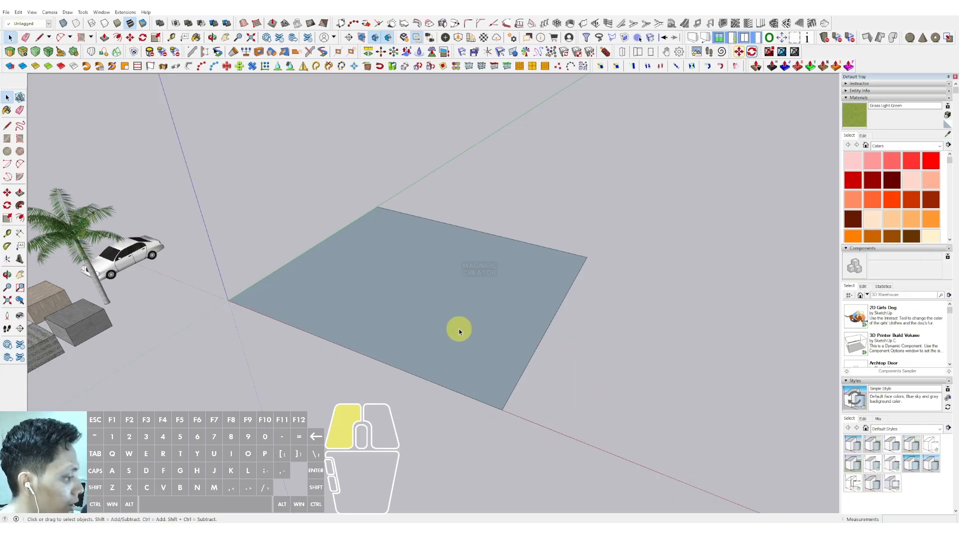
scroll(354, 327, "up", 2)
middle_click_drag(364, 324, 340, 245)
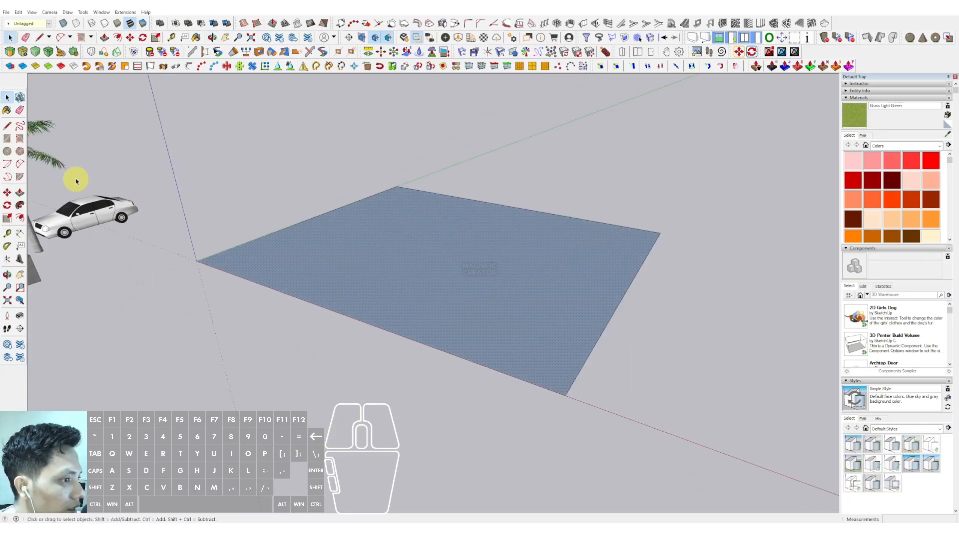
left_click(20, 193)
left_click(278, 251)
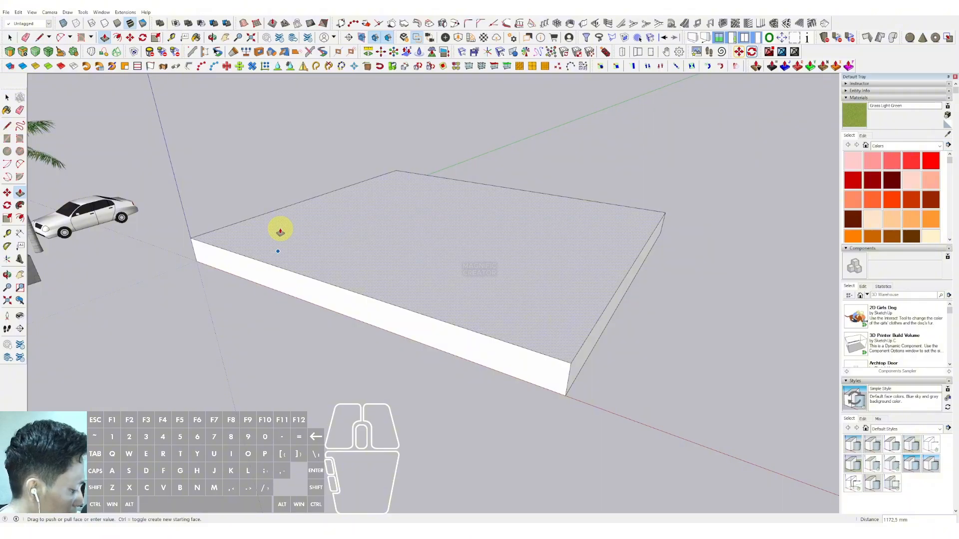
key("Return")
key("space")
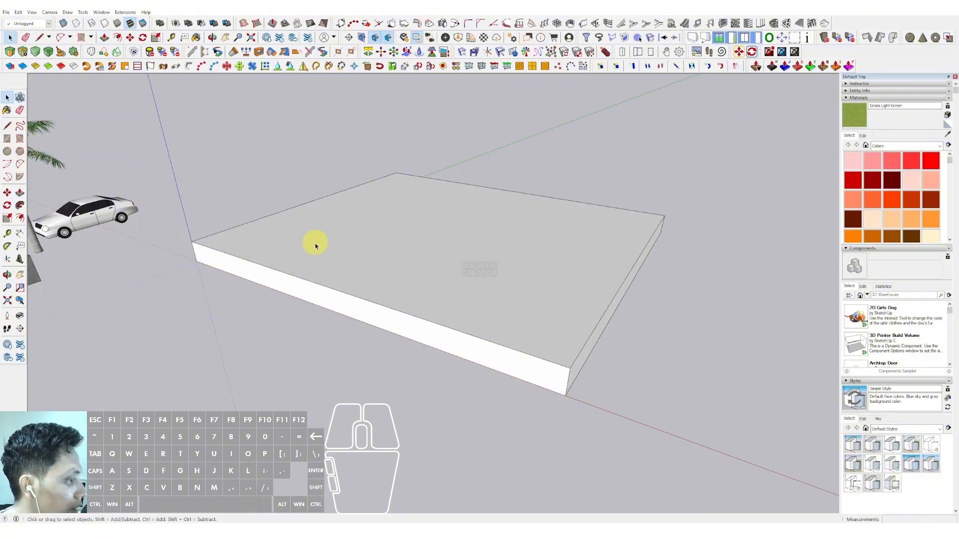
Step: Select the whole slab and make it a component
triple_click(316, 247)
right_click(317, 247)
left_click(331, 301)
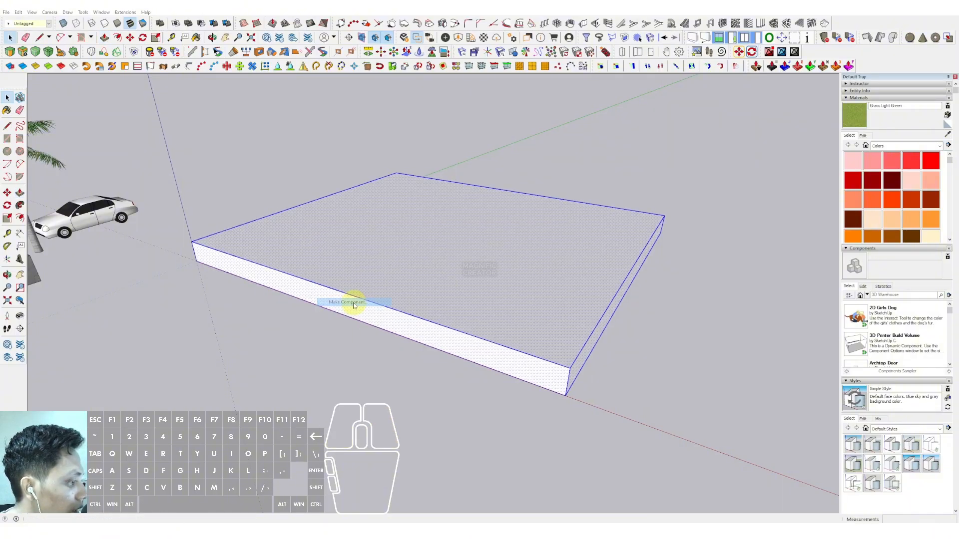
left_click(354, 290)
Step: Draw a small rectangle on the slab's near corner as a column footprint
scroll(353, 289, "down", 3)
middle_click_drag(385, 263, 364, 289)
scroll(278, 364, "up", 3)
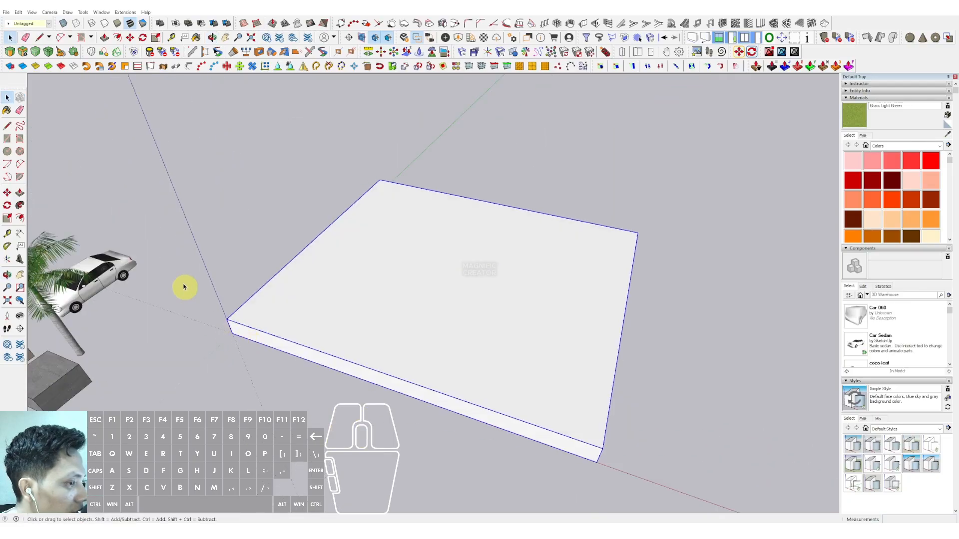
left_click(165, 269)
left_click(20, 140)
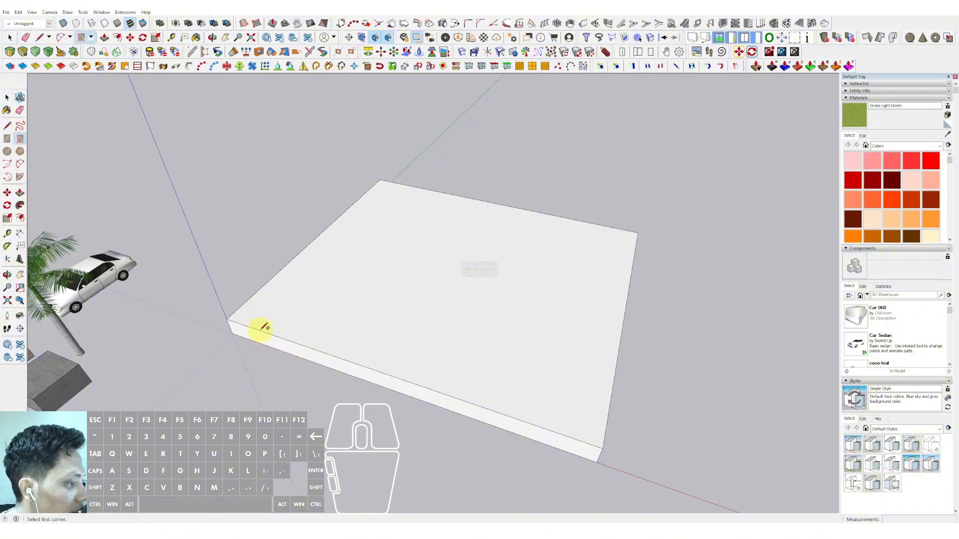
scroll(260, 327, "up", 2)
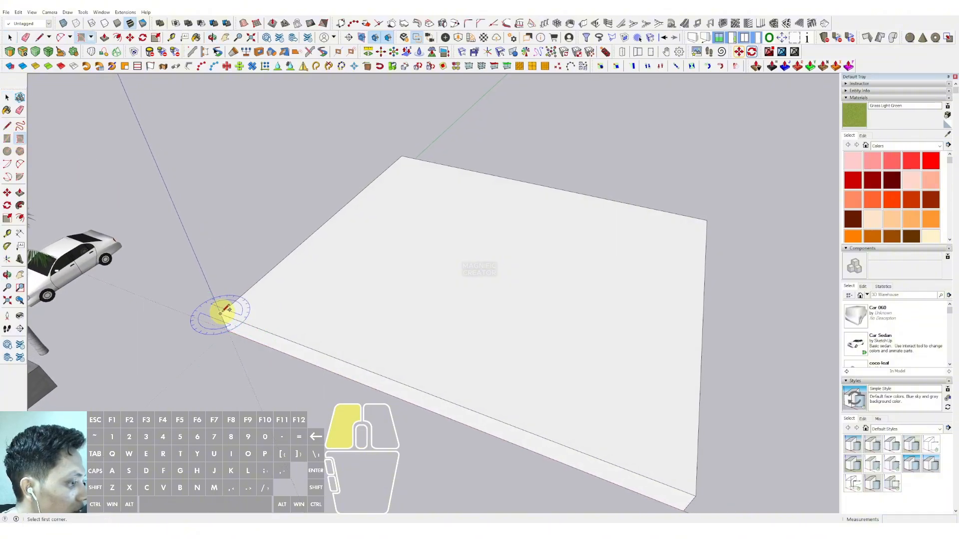
left_click(223, 310)
scroll(230, 314, "up", 1)
middle_click_drag(243, 317, 246, 318)
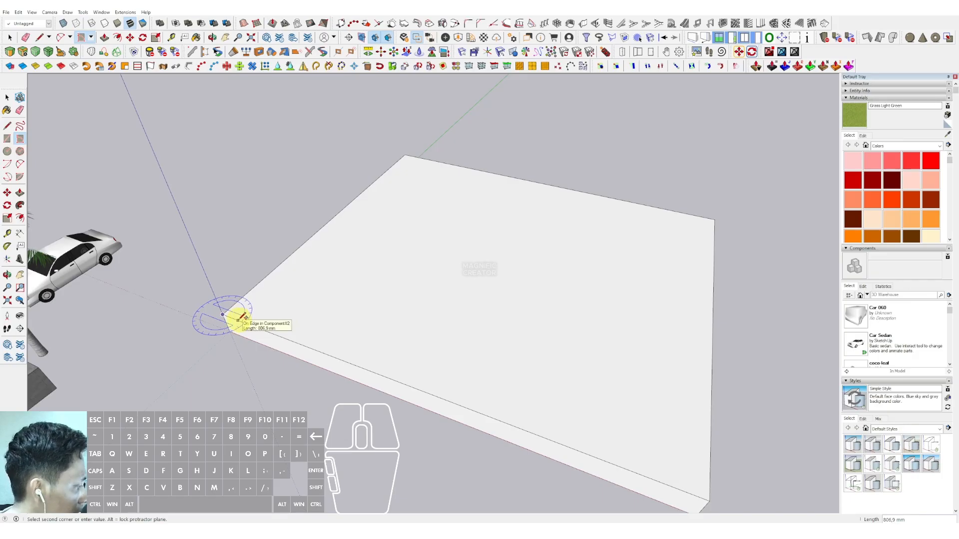
left_click(240, 318)
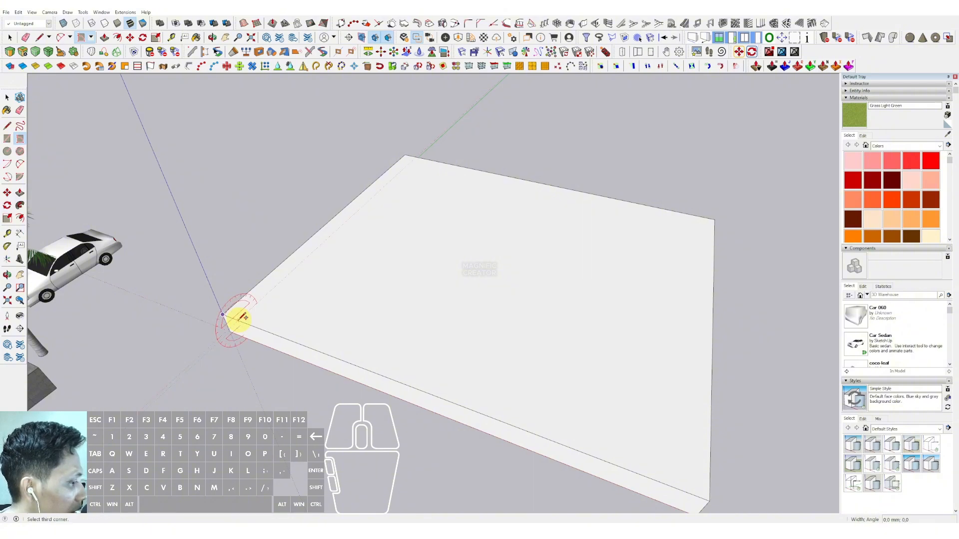
scroll(256, 313, "up", 2)
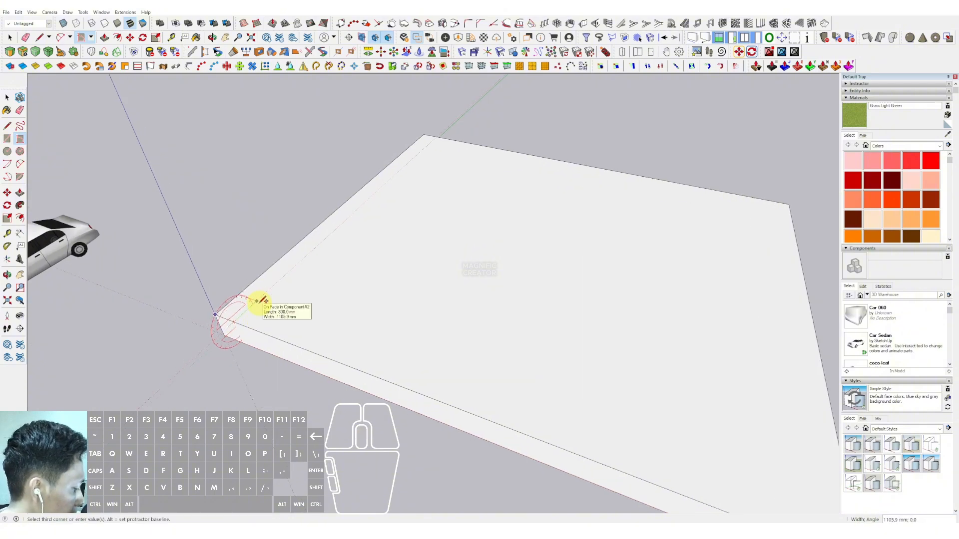
key("space")
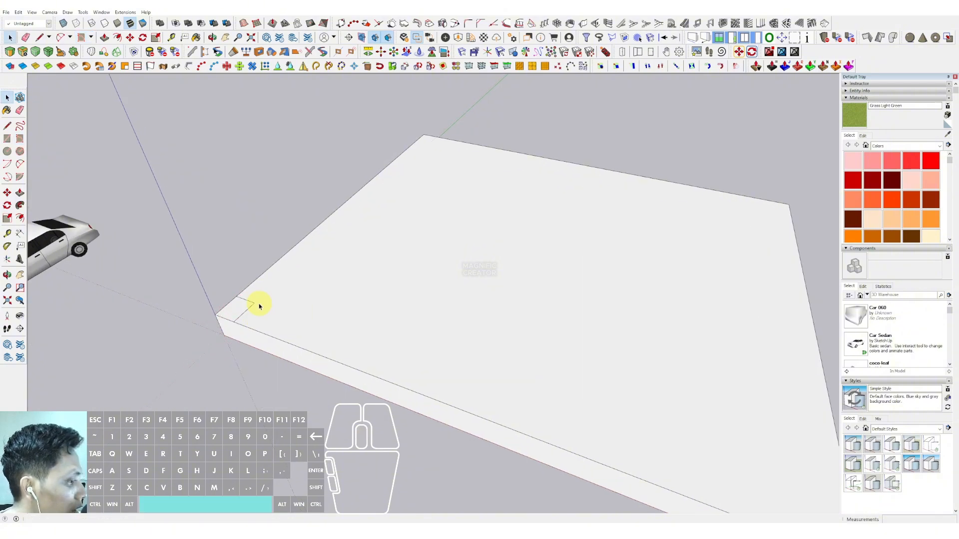
Step: Push/Pull the small rectangle upward into a tall corner column
middle_click_drag(256, 304, 315, 315)
scroll(308, 308, "up", 2)
scroll(303, 309, "down", 3)
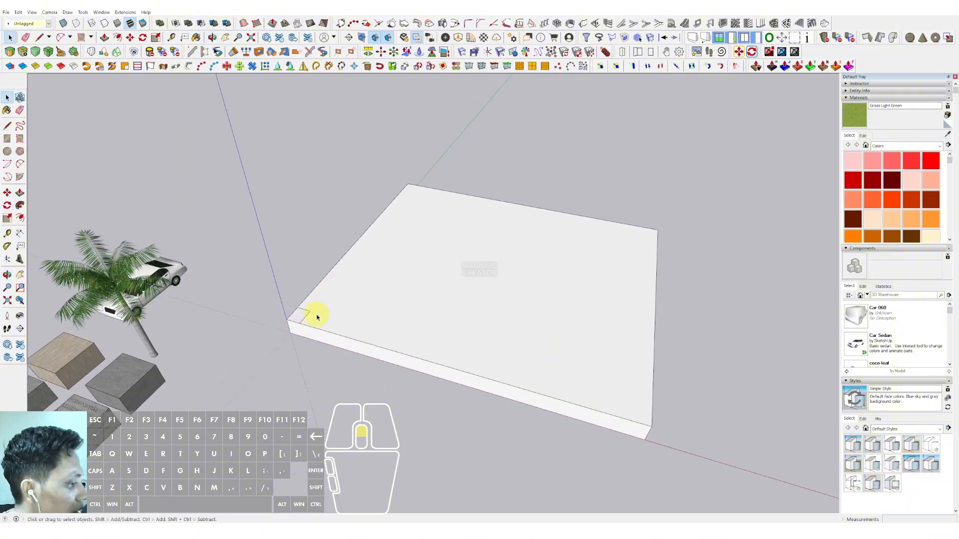
scroll(303, 318, "up", 3)
key("v")
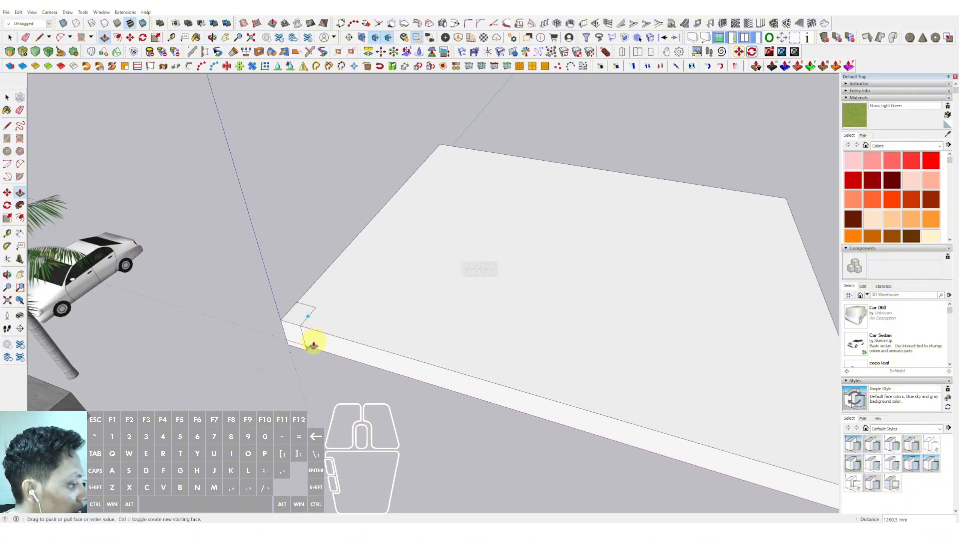
left_click(302, 310)
key("v")
left_click(308, 309)
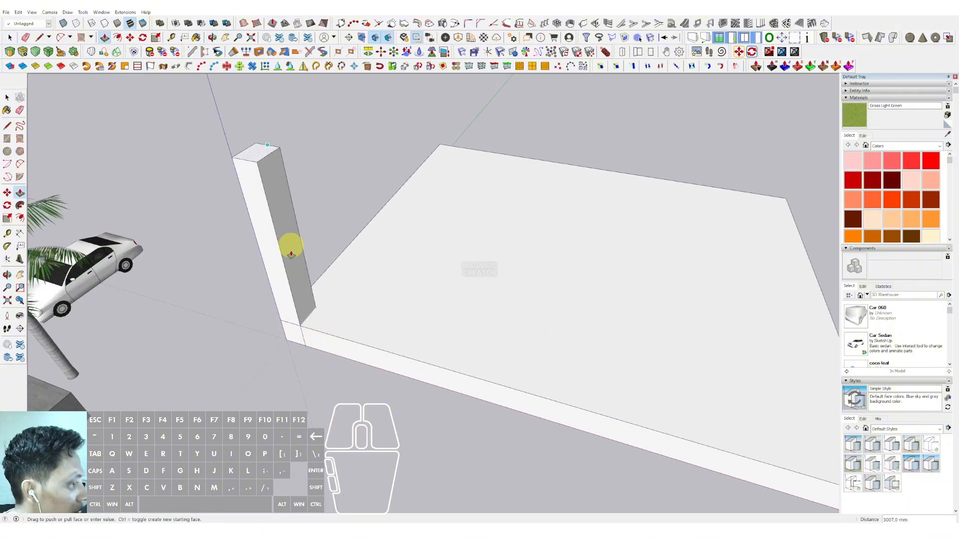
scroll(291, 245, "down", 2)
scroll(289, 155, "down", 2)
left_click(292, 199)
key("space")
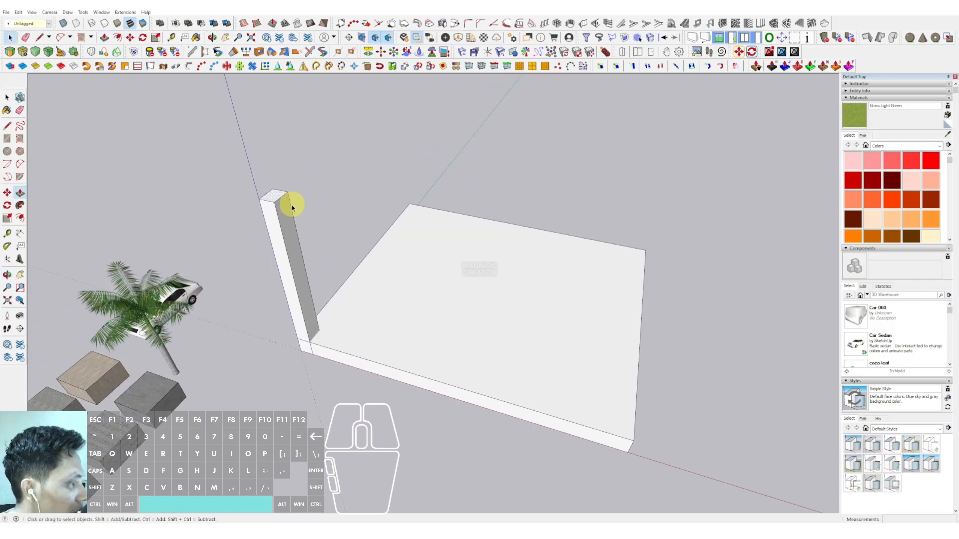
Step: Select the whole column and make it a component
triple_click(286, 226)
right_click(286, 227)
left_click(315, 280)
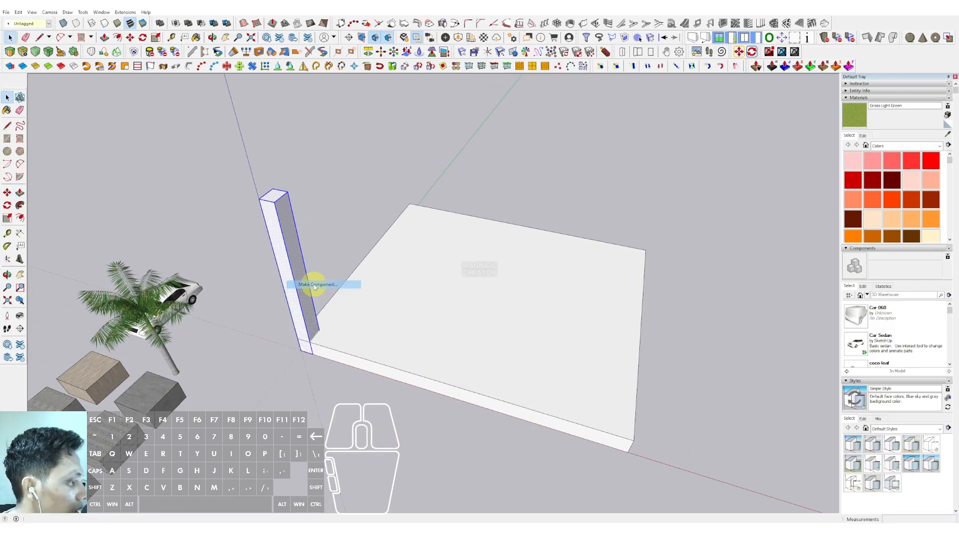
left_click(354, 290)
Step: Copy the column to the far corner along the slab's front edge and divide the spacing by 3
middle_click_drag(321, 321, 287, 312)
key("m")
key("ctrl")
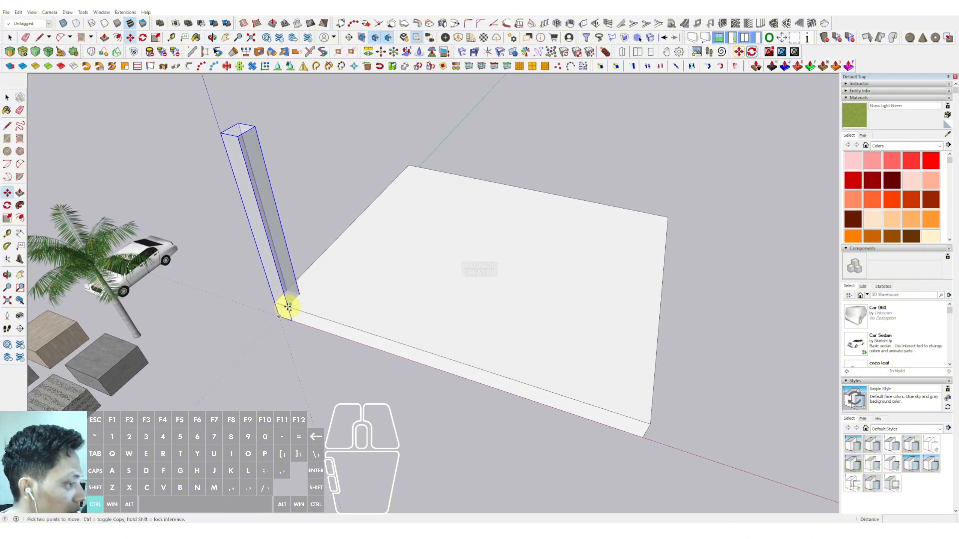
left_click(289, 305)
middle_click_drag(370, 328, 403, 322)
key("shift")
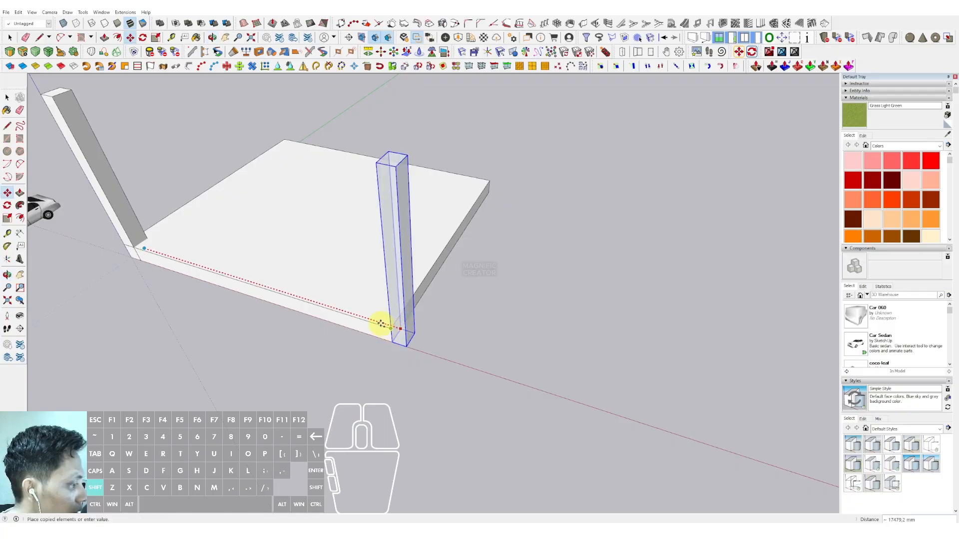
key("space")
scroll(154, 248, "up", 2)
middle_click_drag(154, 248, 346, 318, "shift")
scroll(343, 321, "up", 2)
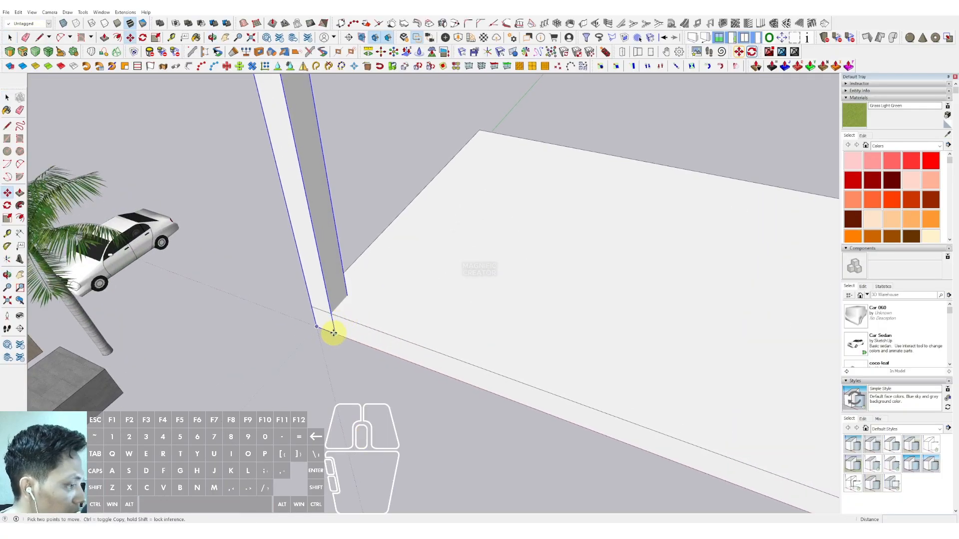
key("ctrl")
left_click(334, 333)
key("shift")
middle_click_drag(398, 349, 190, 266, "shift")
scroll(190, 265, "down", 4)
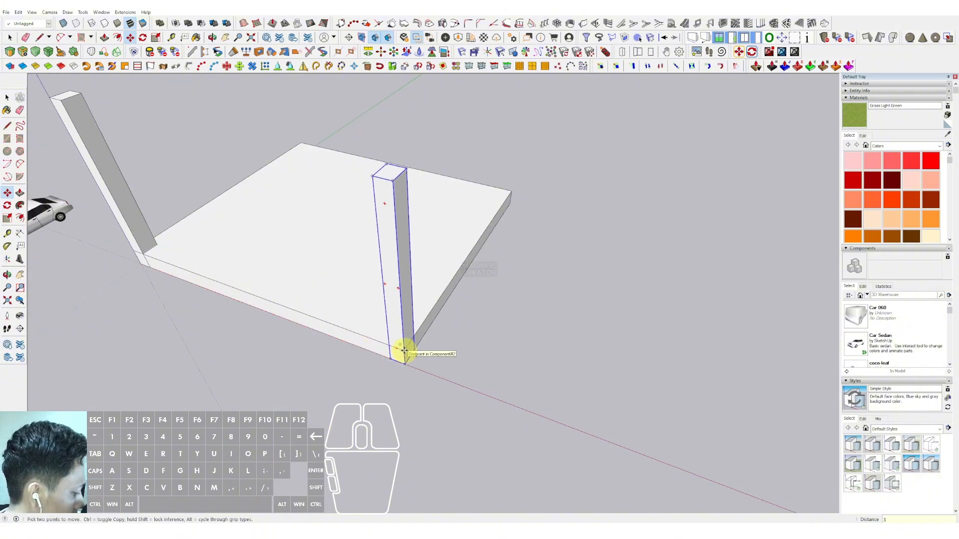
key("Return")
key("space")
Step: Copy the row of four columns to the slab's opposite edge, dividing the distance by 2 for a middle row
scroll(388, 302, "down", 4)
middle_click_drag(387, 302, 379, 218, "shift")
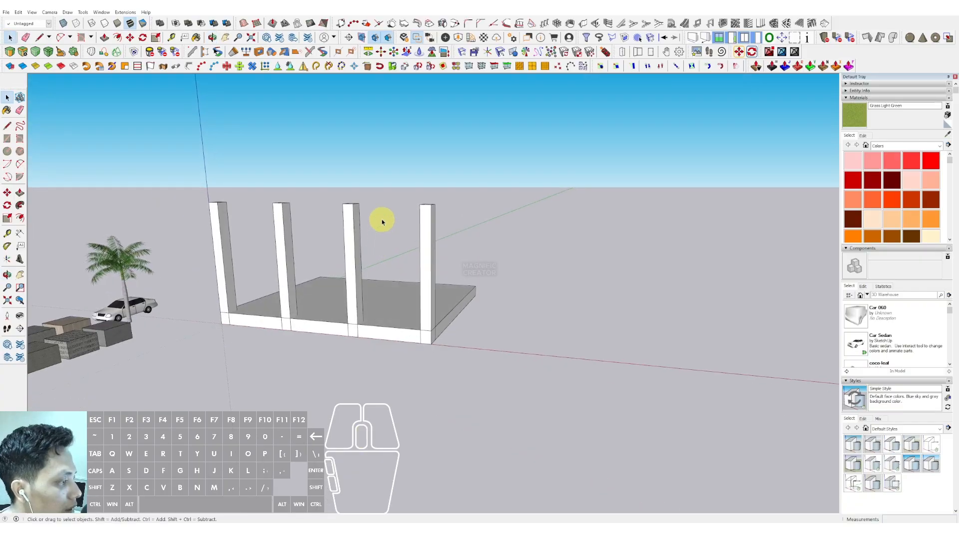
left_click_drag(468, 183, 189, 232)
middle_click_drag(186, 232, 371, 339)
key("m")
left_click(363, 336)
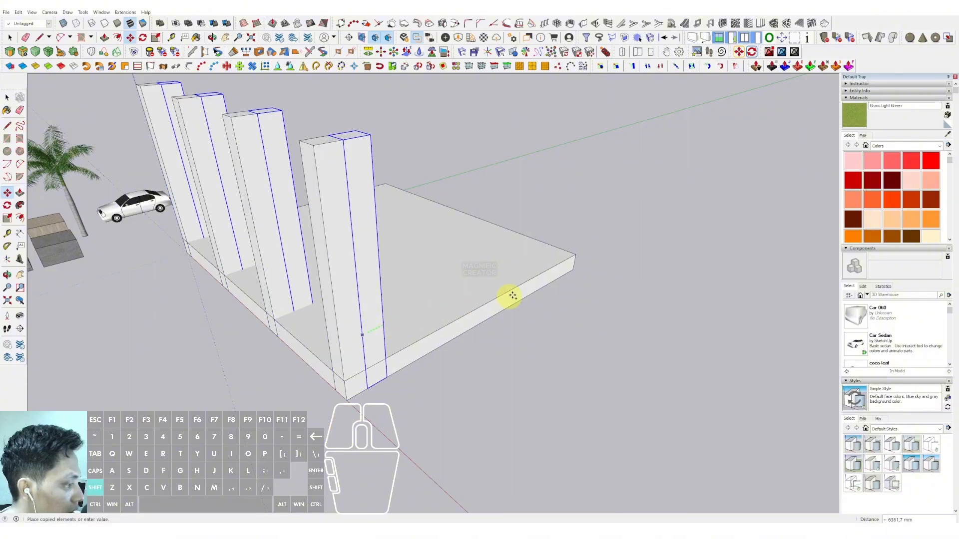
key("ctrl")
left_click(574, 253)
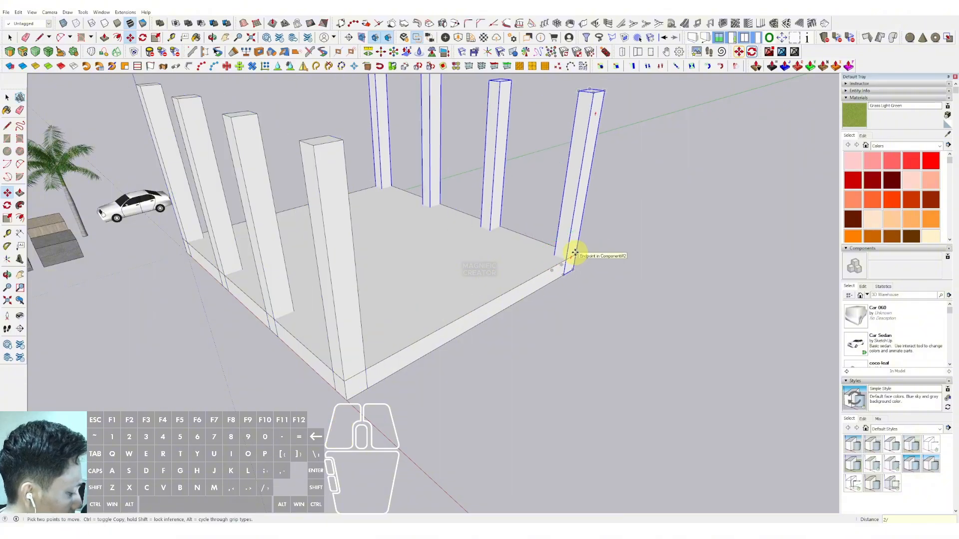
type("2/")
key("Return")
middle_click_drag(289, 253, 505, 395)
middle_click_drag(408, 303, 350, 359)
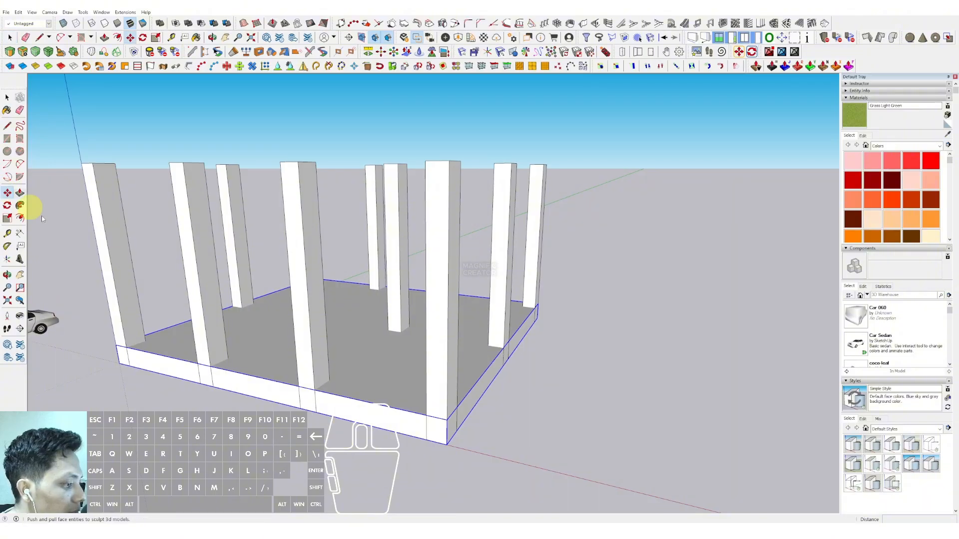
Step: Copy the slab and its columns straight upward 4000 mm to create a second floor level
left_click(446, 444)
scroll(446, 444, "up", 3)
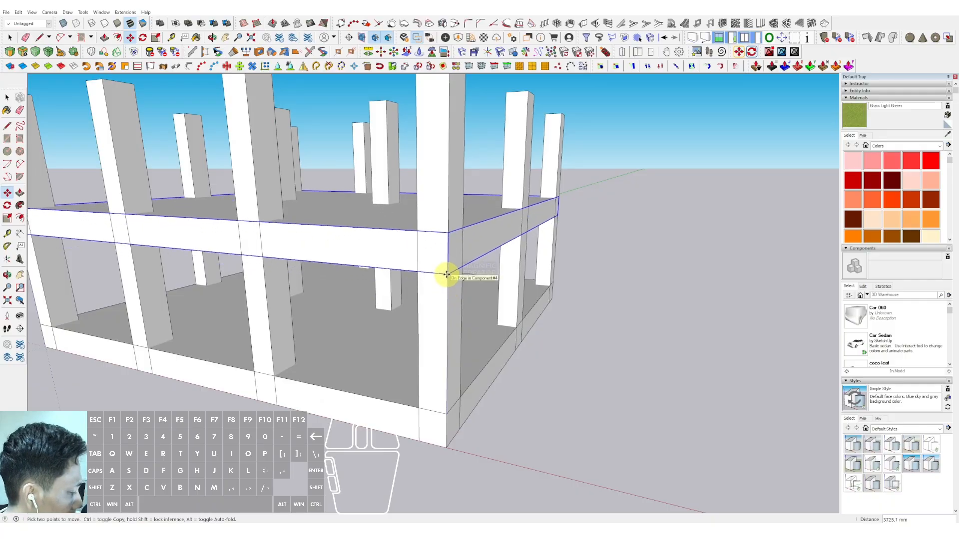
key("Return")
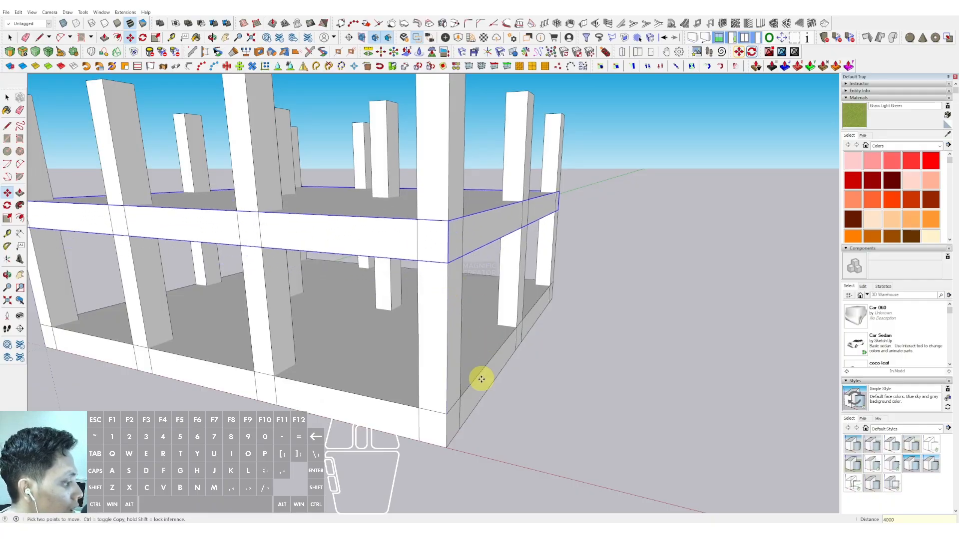
Step: Copy the top floor upward repeatedly with Move/Copy to stack additional floor levels and a roof slab
left_click(447, 415)
key("ctrl")
scroll(443, 341, "down", 2)
left_click(446, 251)
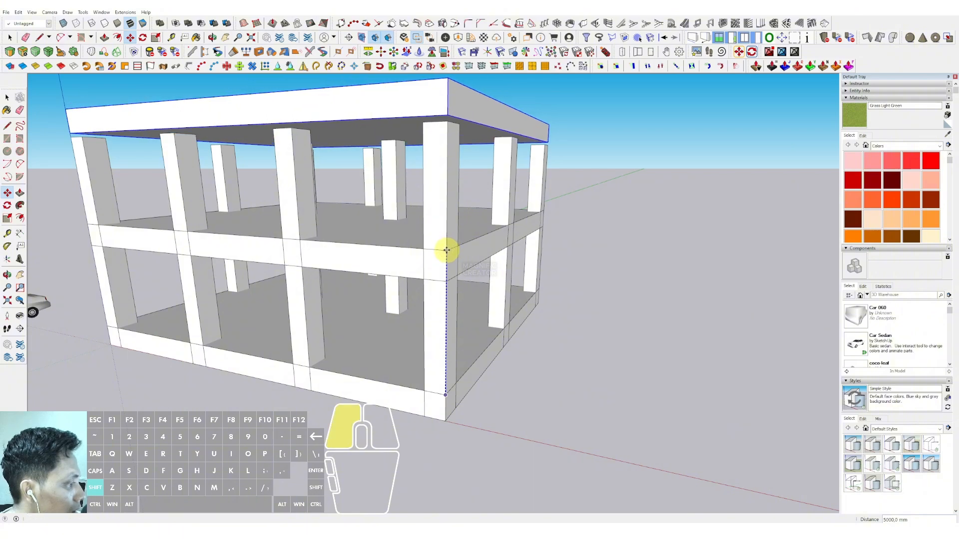
key("ctrl")
scroll(447, 205, "down", 1)
middle_click_drag(447, 206, 452, 260, "shift")
left_click(453, 169, "shift")
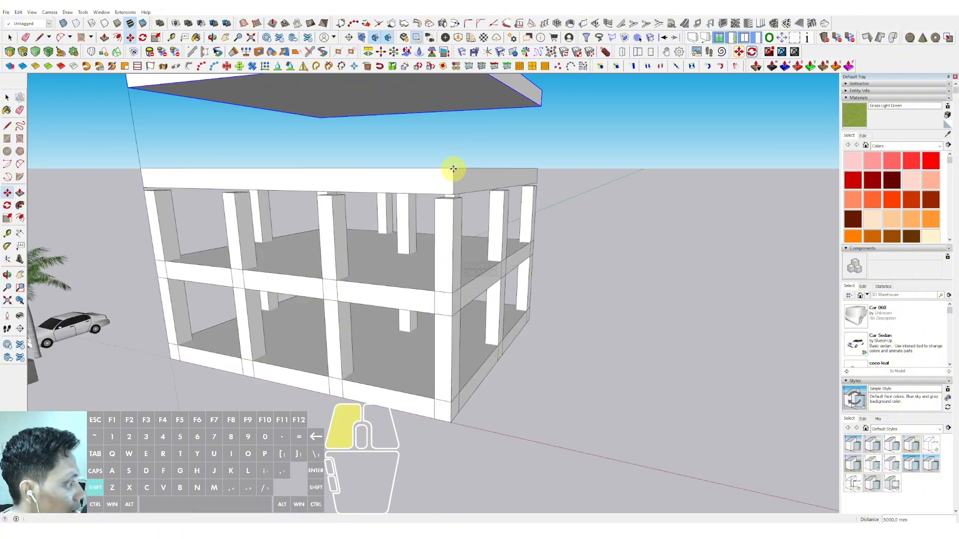
left_click(452, 169)
key("ctrl")
scroll(452, 168, "down", 1)
middle_click_drag(452, 169, 451, 252, "shift")
left_click(454, 152)
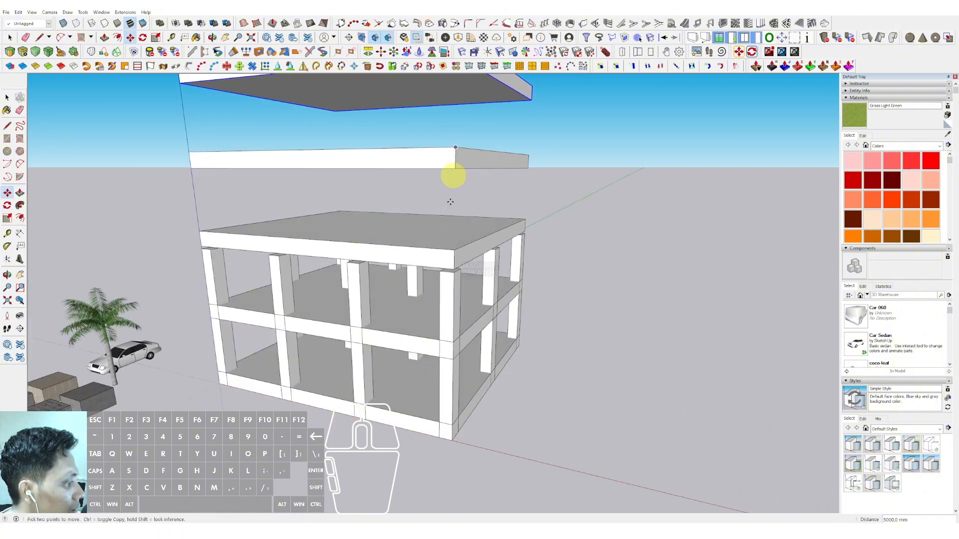
Step: Open the column component and Push/Pull its top up to the roof slab so every column spans all floors
scroll(443, 317, "down", 2)
middle_click_drag(443, 316, 431, 294)
scroll(447, 301, "up", 3)
double_click(436, 307)
left_click(427, 278)
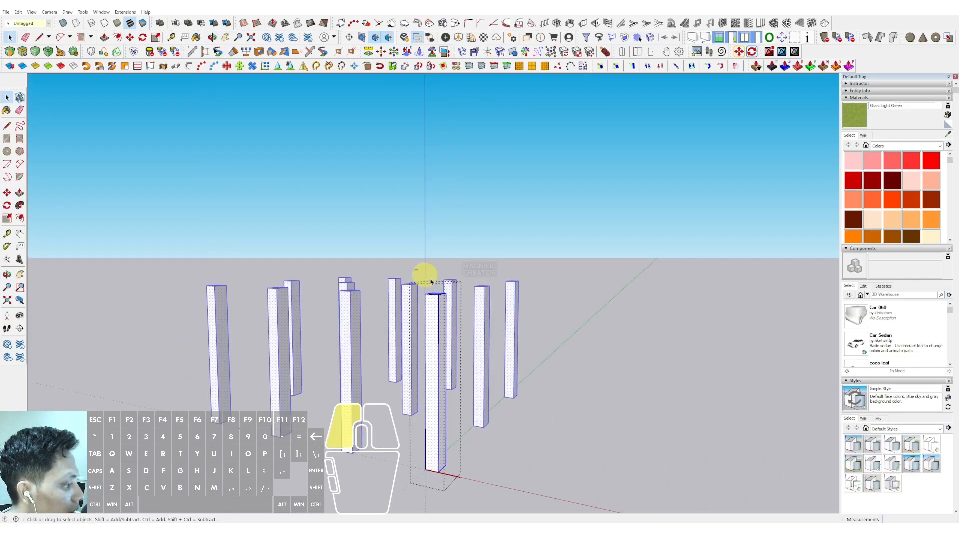
key("v")
left_click_drag(436, 300, 452, 121)
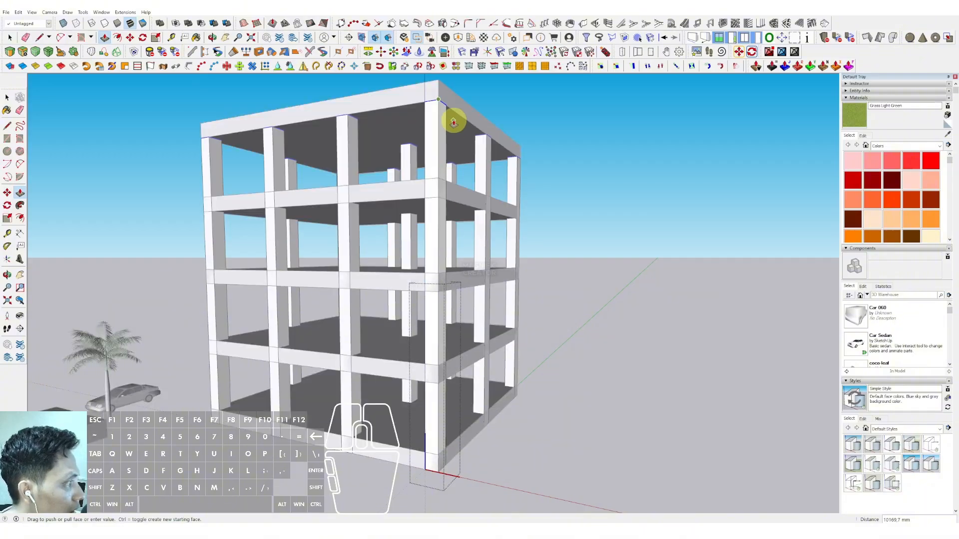
left_click(453, 112)
key("space")
Step: Offset the roof slab's top outline by 500 mm
scroll(445, 228, "down", 2)
left_click(597, 211)
scroll(358, 260, "down", 2)
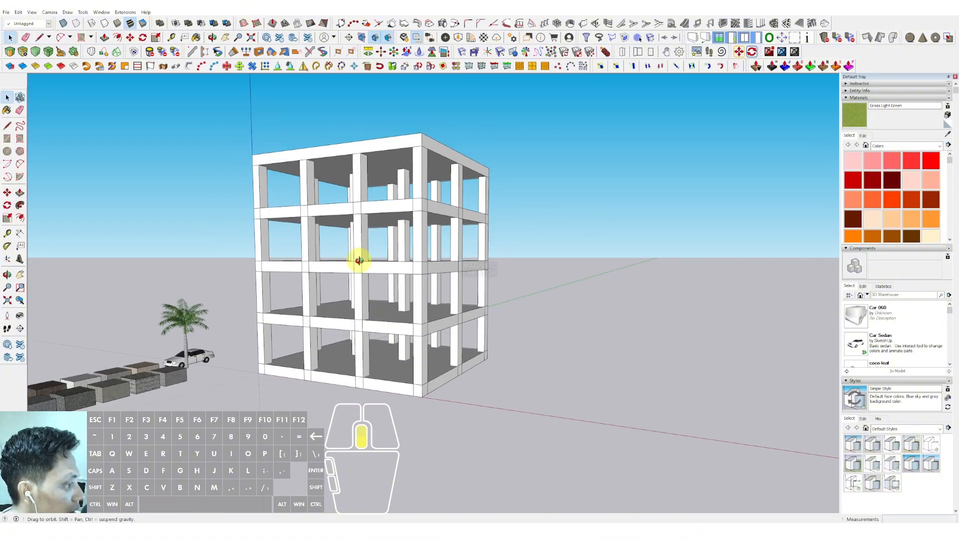
middle_click_drag(357, 261, 689, 304)
scroll(411, 298, "up", 3)
middle_click_drag(411, 298, 305, 279)
middle_click_drag(423, 280, 439, 253)
scroll(387, 267, "down", 3)
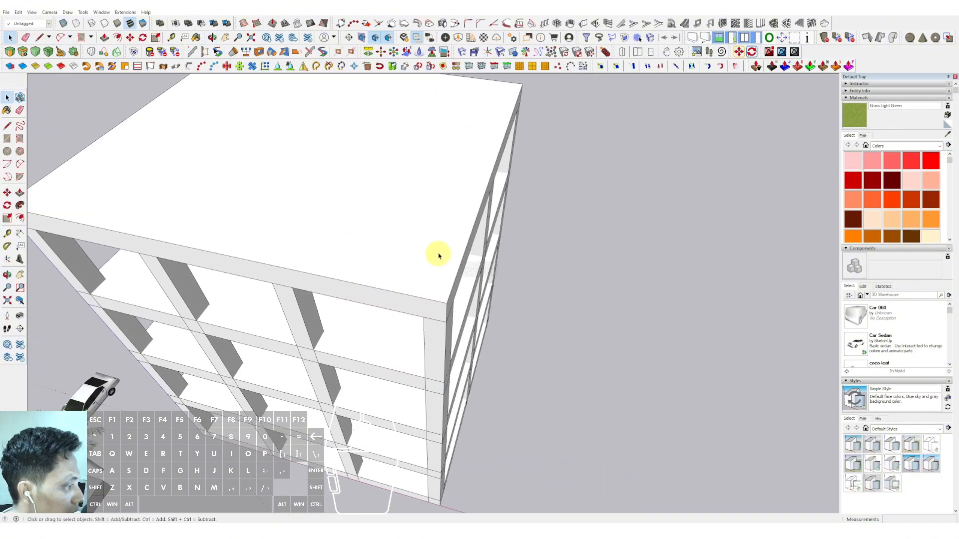
left_click(443, 238)
scroll(495, 240, "up", 3)
left_click(473, 226)
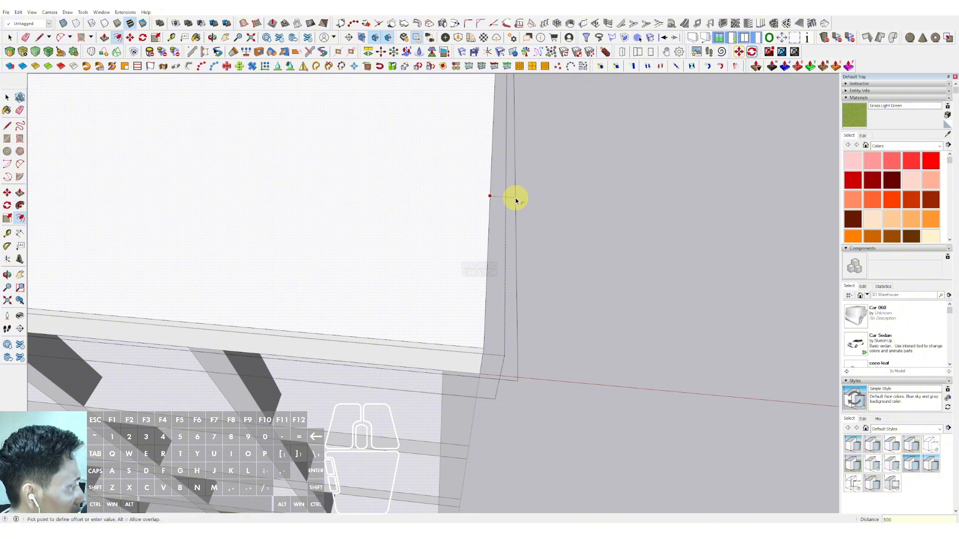
key("Return")
key("space")
Step: Push/Pull the roof's offset border strip upward into a low rim
scroll(469, 287, "down", 3)
middle_click_drag(469, 287, 474, 127)
scroll(474, 127, "up", 2)
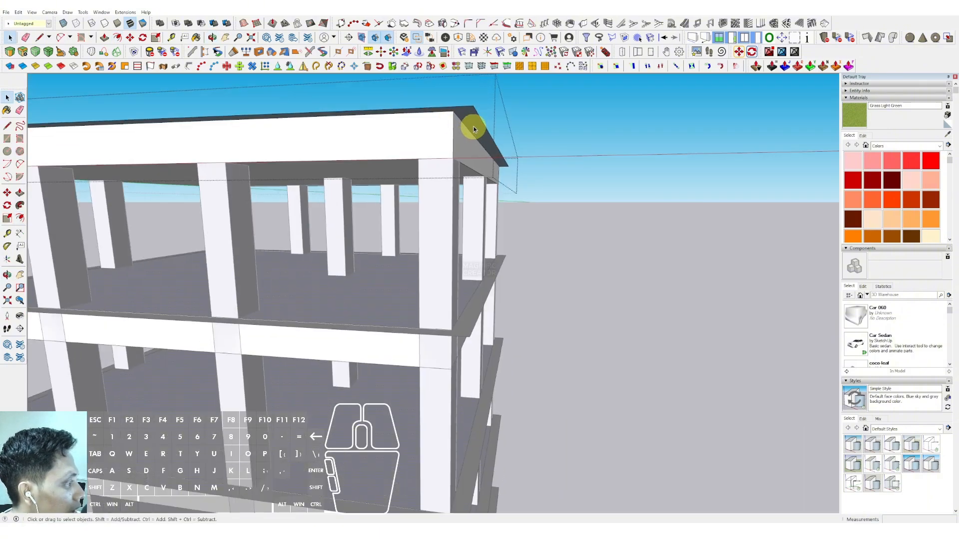
scroll(474, 126, "up", 3)
key("p")
left_click(465, 115)
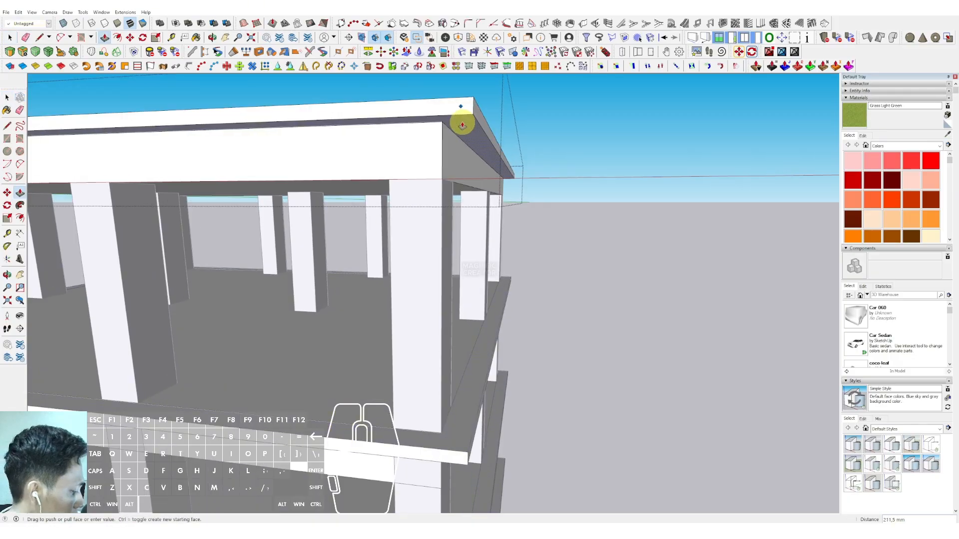
key("Return")
key("space")
Step: Orbit around the building to inspect the stacked floors, columns and roof
scroll(457, 140, "down", 3)
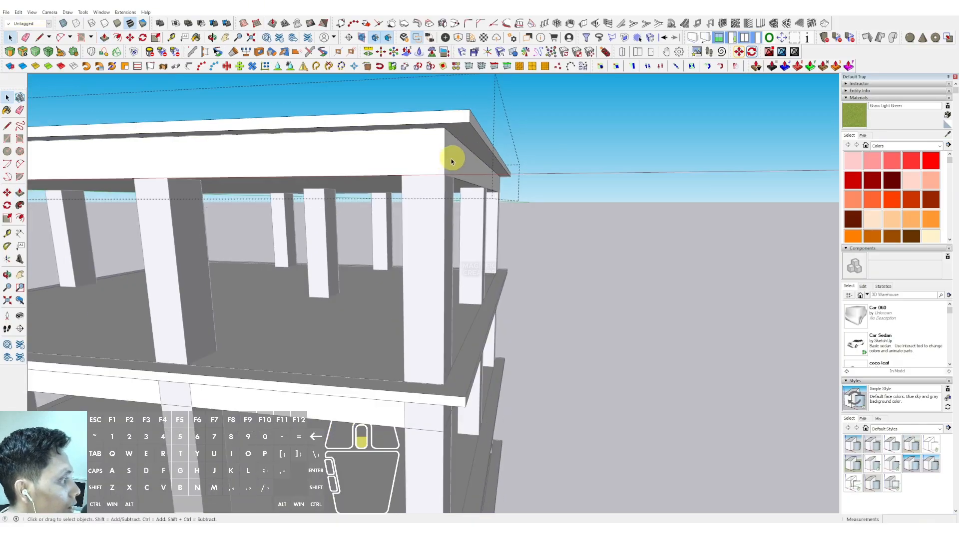
middle_click_drag(454, 155, 523, 141)
scroll(522, 140, "down", 3)
middle_click_drag(417, 229, 419, 155)
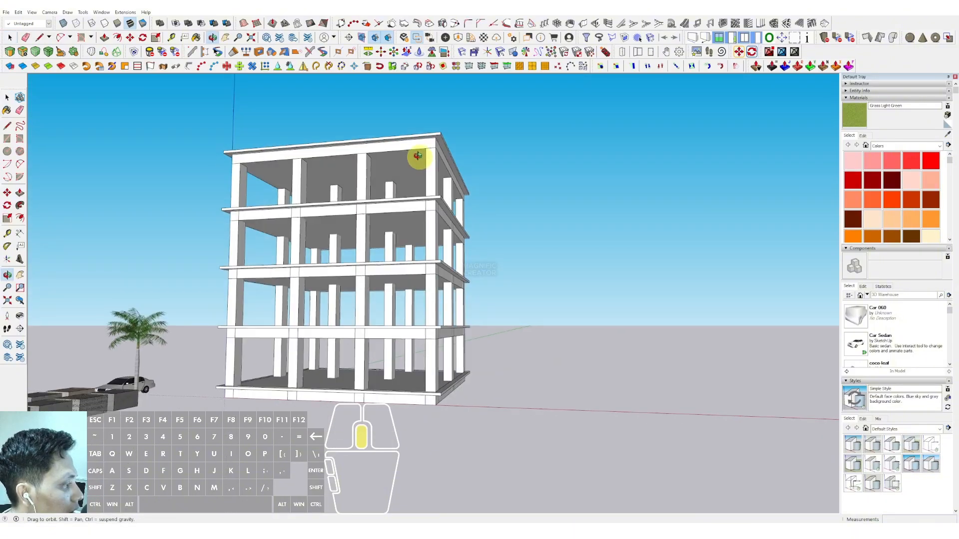
scroll(385, 270, "up", 3)
mouse_move(415, 255)
middle_mouse_down()
mouse_move(503, 249)
mouse_move(574, 268)
mouse_move(381, 259)
mouse_move(405, 256)
middle_mouse_up()
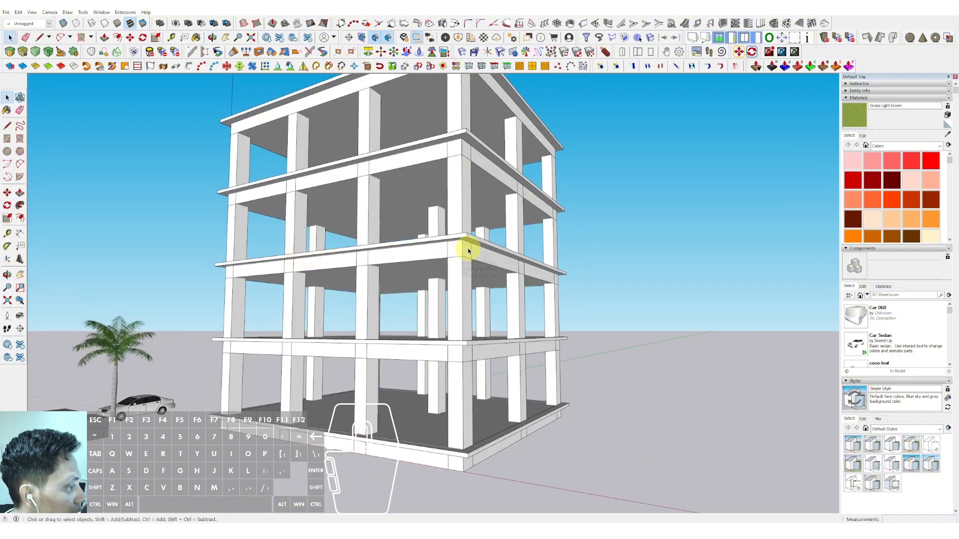
middle_click_drag(468, 251, 399, 328)
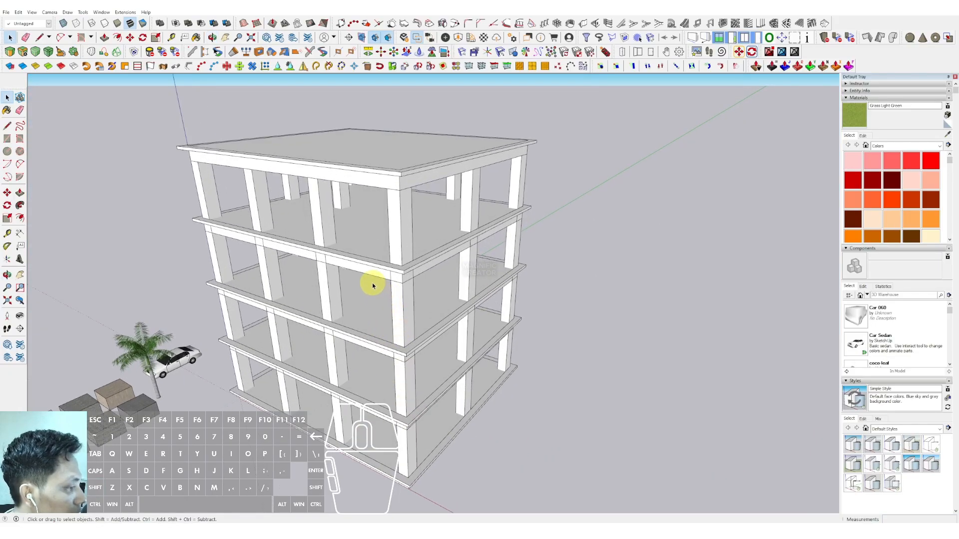
middle_click_drag(373, 285, 406, 391)
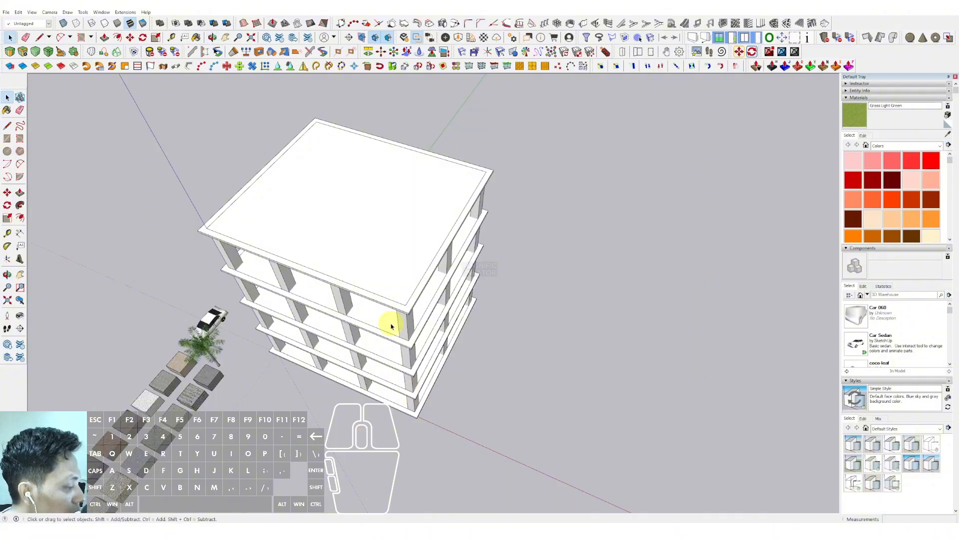
mouse_move(392, 321)
middle_mouse_down()
mouse_move(406, 336)
mouse_move(456, 297)
mouse_move(403, 309)
middle_mouse_up()
scroll(404, 309, "up", 2)
scroll(302, 238, "up", 2)
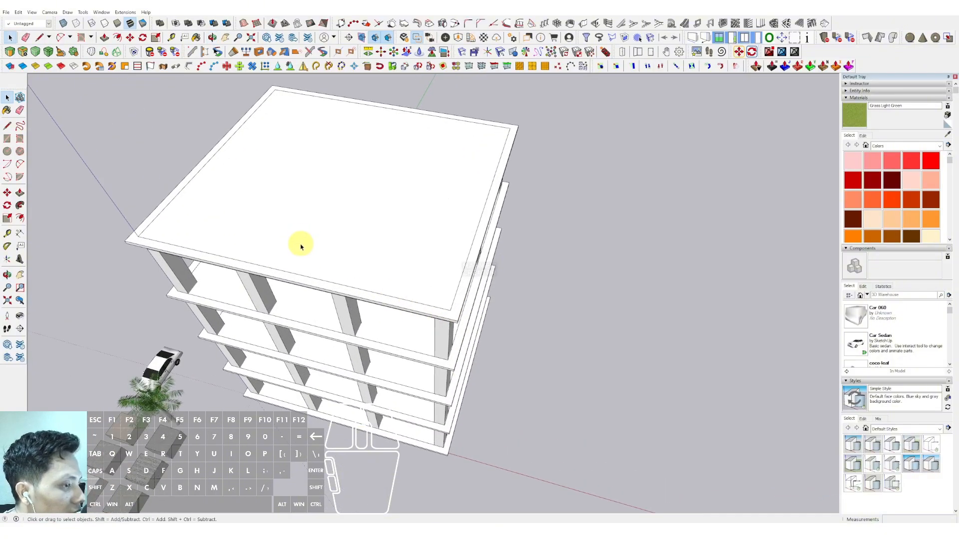
left_click(20, 138)
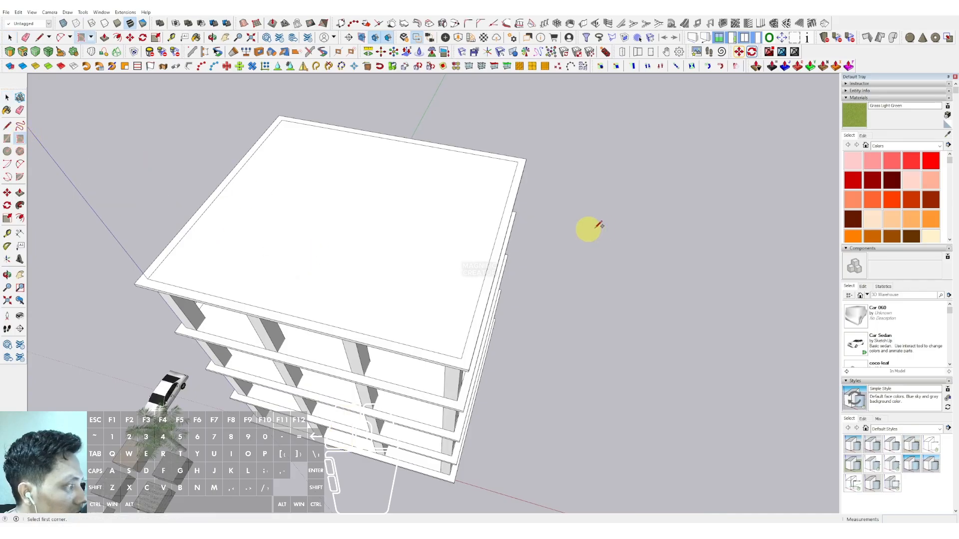
scroll(538, 159, "up", 2)
left_click(525, 157)
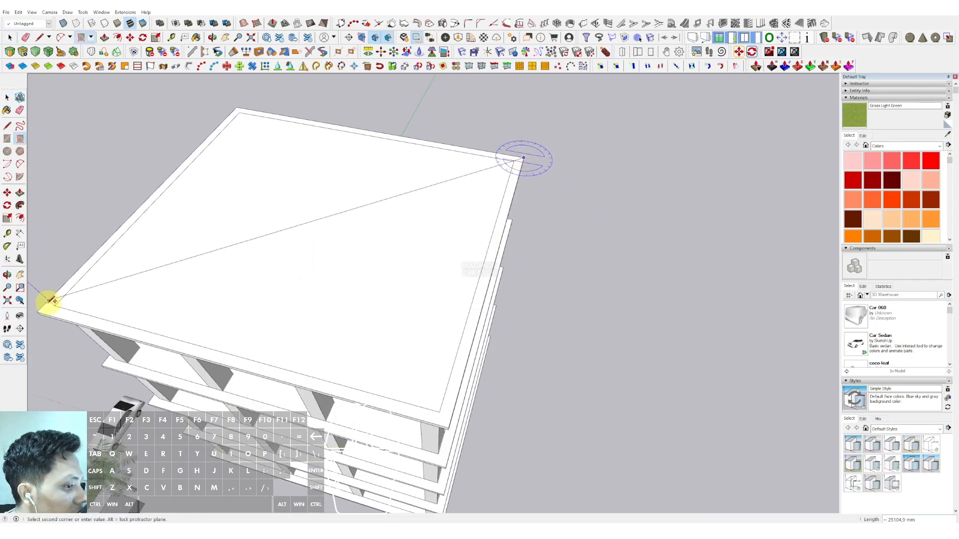
scroll(359, 239, "down", 3)
key("space")
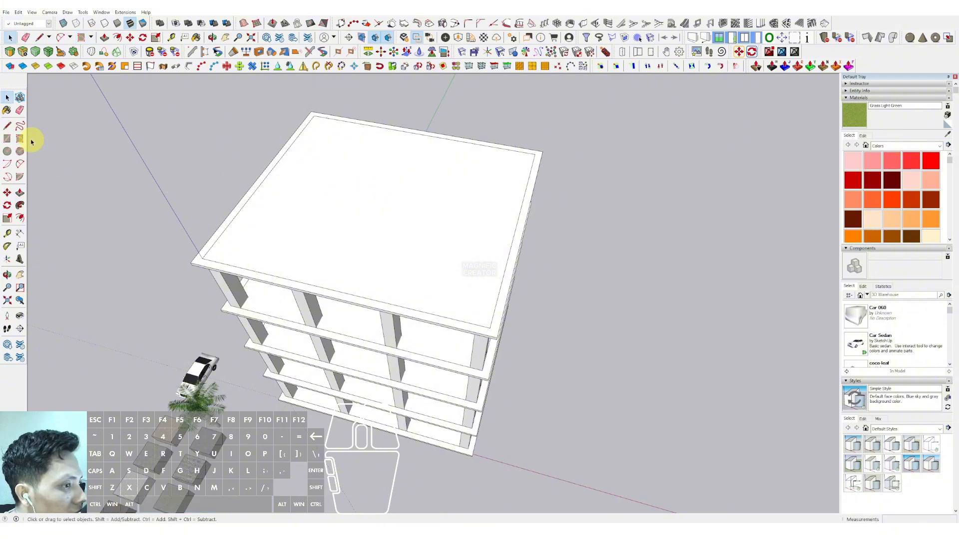
left_click(20, 140)
left_click(545, 149)
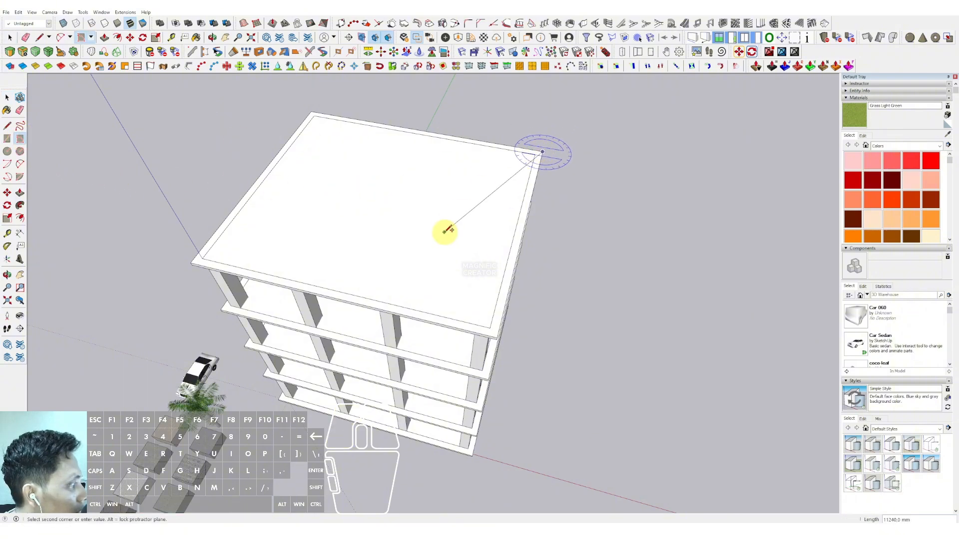
key("space")
Step: Draw a rectangle across the roof between its opposite corners
key("r")
left_click(194, 260)
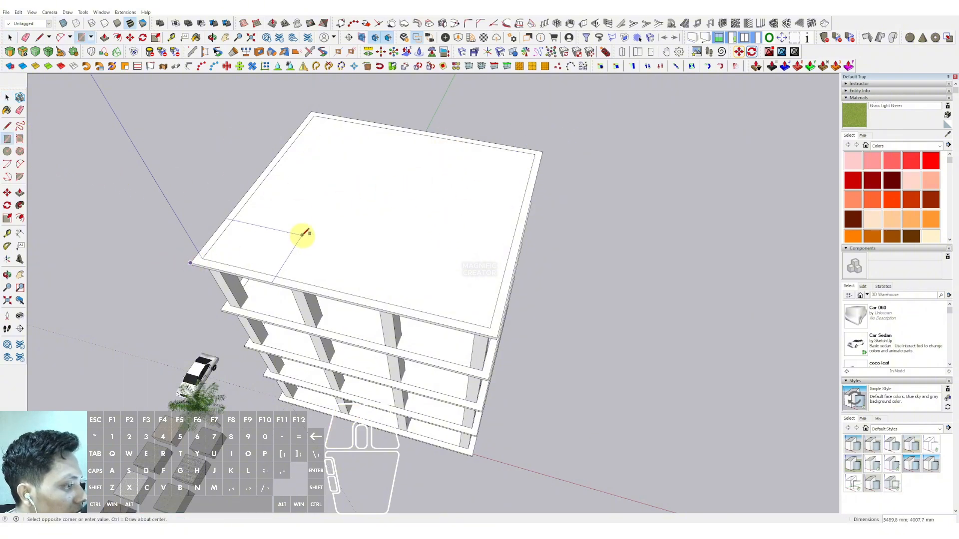
scroll(545, 155, "up", 2)
left_click(544, 152)
key("space")
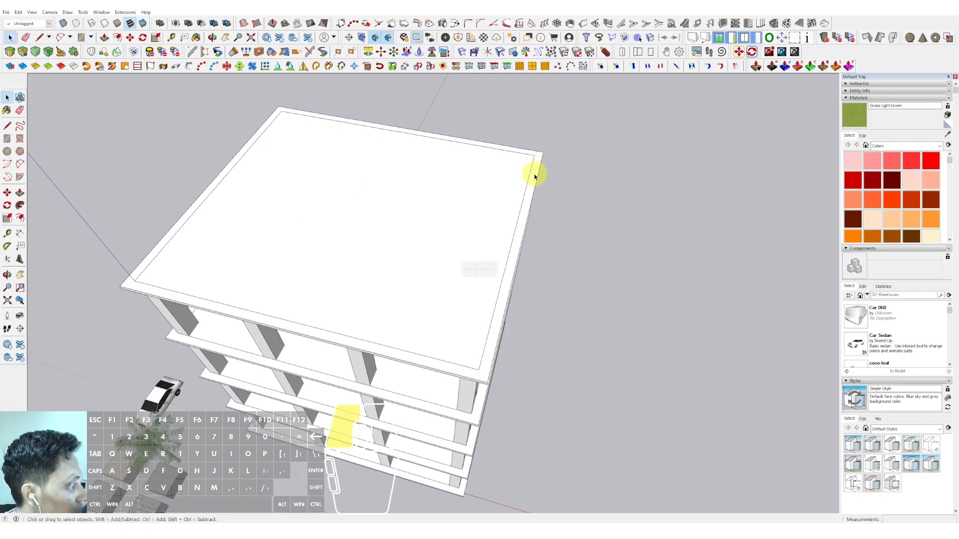
Step: Select the roof rectangle and offset its outline outward
double_click(535, 176)
middle_click_drag(514, 198, 428, 219)
scroll(439, 224, "up", 1)
middle_click_drag(489, 243, 493, 245, "shift")
scroll(493, 245, "up", 2)
key("f")
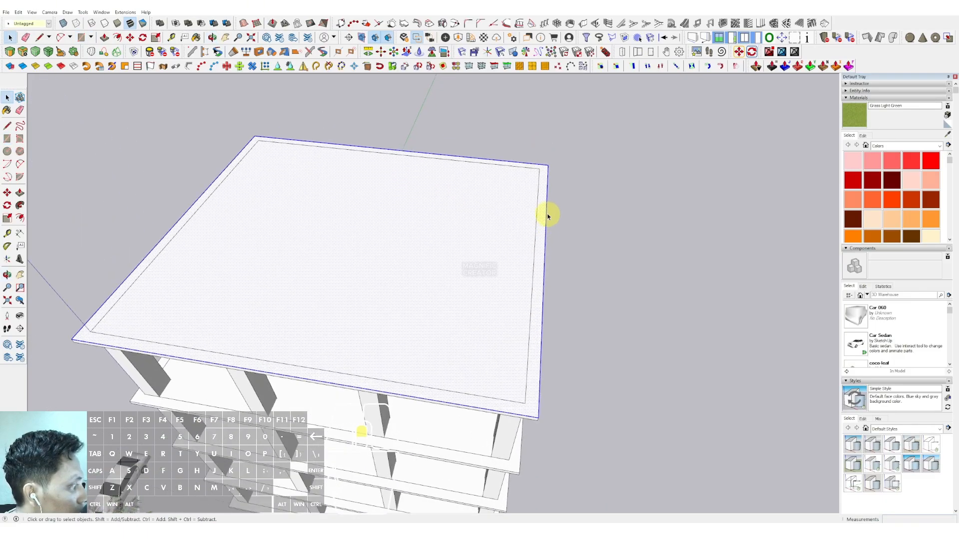
left_click(546, 197)
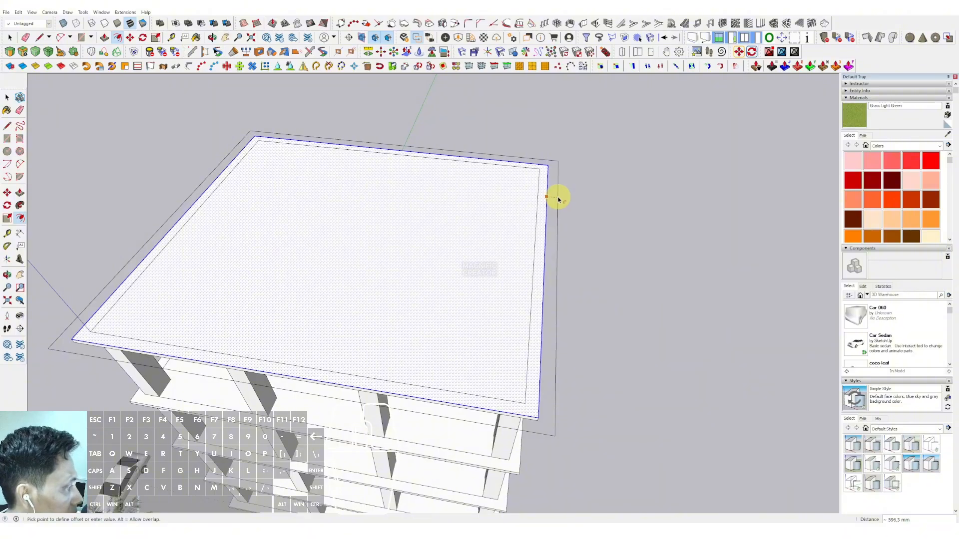
middle_click_drag(557, 200, 456, 159)
Step: Push/Pull the offset roof face downward 15200 mm to enclose the building in a shell
scroll(511, 283, "down", 2)
middle_click_drag(511, 283, 458, 138)
left_click(476, 117)
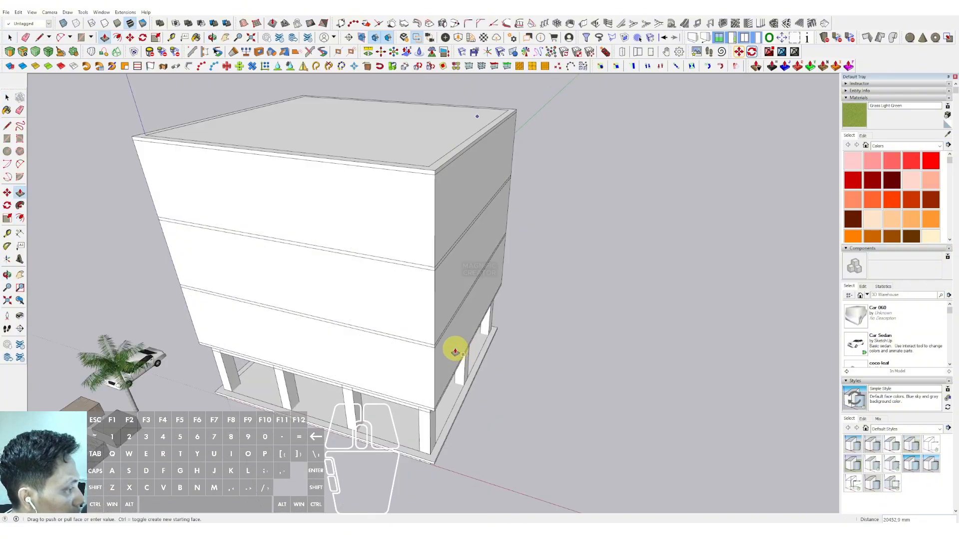
middle_click_drag(454, 379, 454, 176)
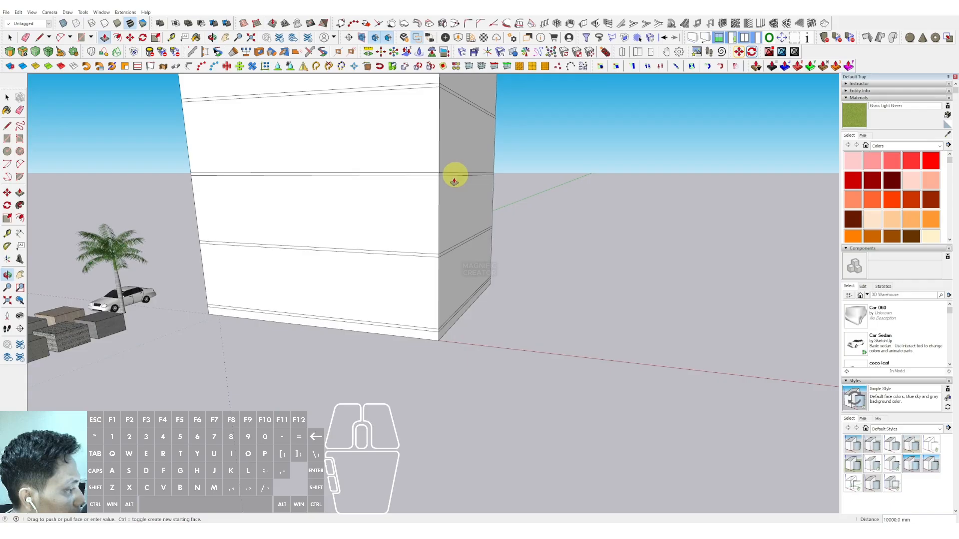
left_click(437, 259)
key("space")
Step: Make the enclosing shell a group and delete its top face
scroll(435, 261, "down", 4)
middle_click_drag(415, 260, 415, 354)
scroll(417, 272, "up", 4)
double_click(437, 160)
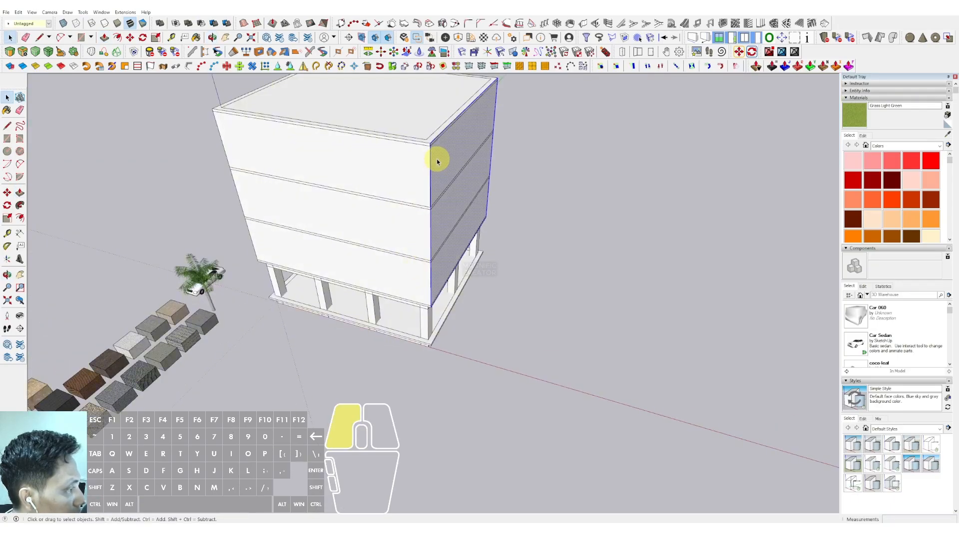
left_click(437, 160)
right_click(437, 160)
left_click(451, 224)
scroll(451, 170, "up", 2)
middle_click_drag(452, 139, 450, 262, "shift")
triple_click(450, 173)
key("i")
middle_click_drag(432, 208, 362, 223)
left_click(362, 224)
key("Delete")
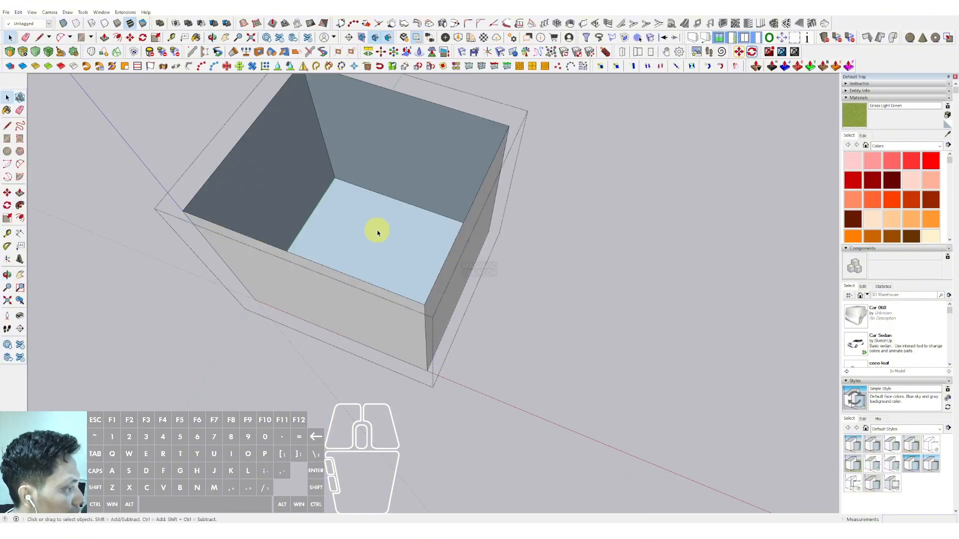
Step: Move the shell's top edge upward with the Move tool
scroll(410, 208, "down", 3)
middle_click_drag(372, 353, 451, 155)
key("i")
middle_click_drag(422, 298, 422, 244)
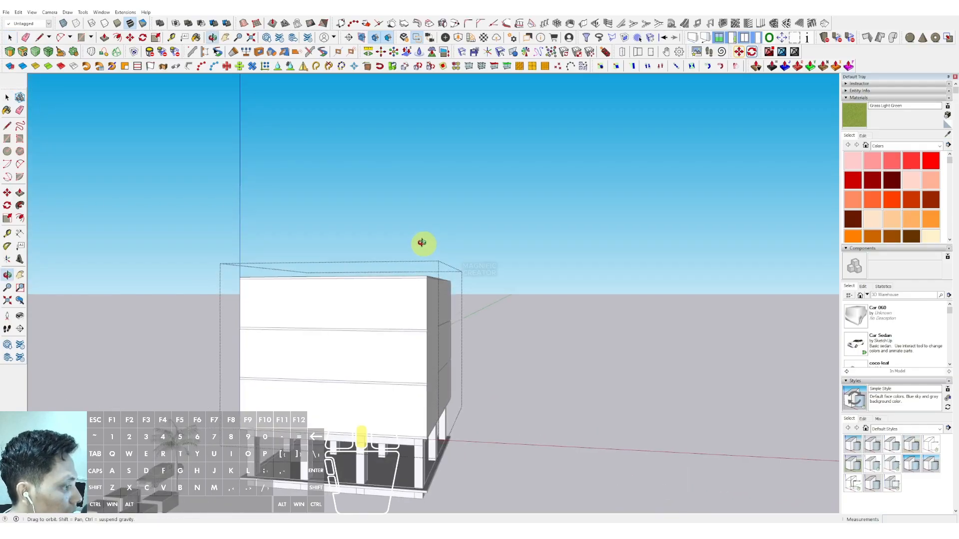
left_click_drag(175, 230, 506, 300)
middle_click_drag(424, 287, 449, 240, "shift")
left_click(453, 222)
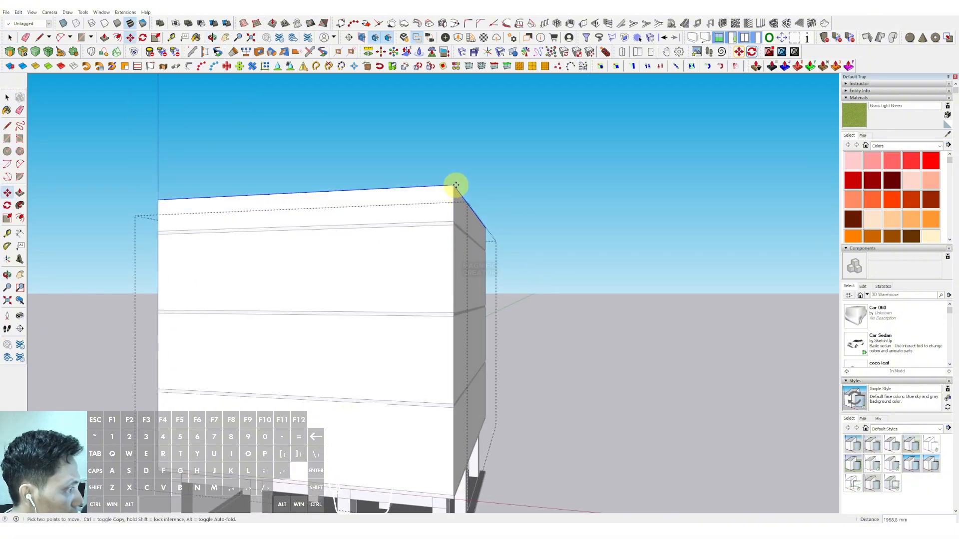
key("Return")
key("space")
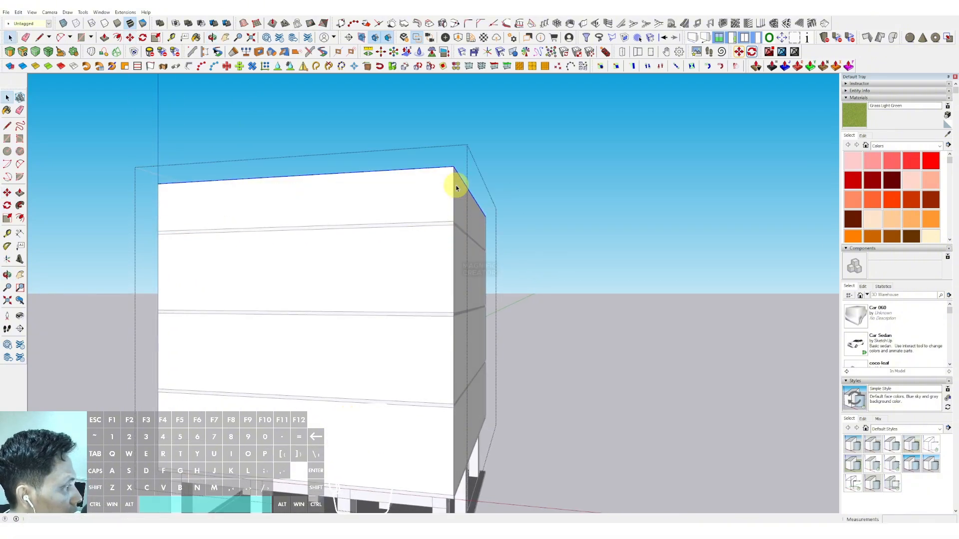
Step: Copy the shell's top edge downward several times to add horizontal division lines across the facade
scroll(451, 190, "up", 1)
left_click(454, 157)
key("ctrl")
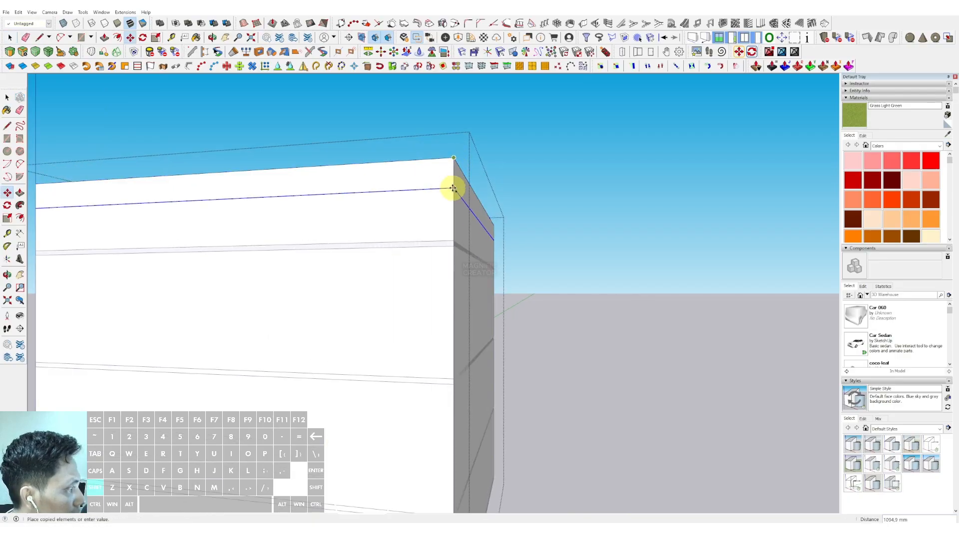
key("shift")
key("shift")
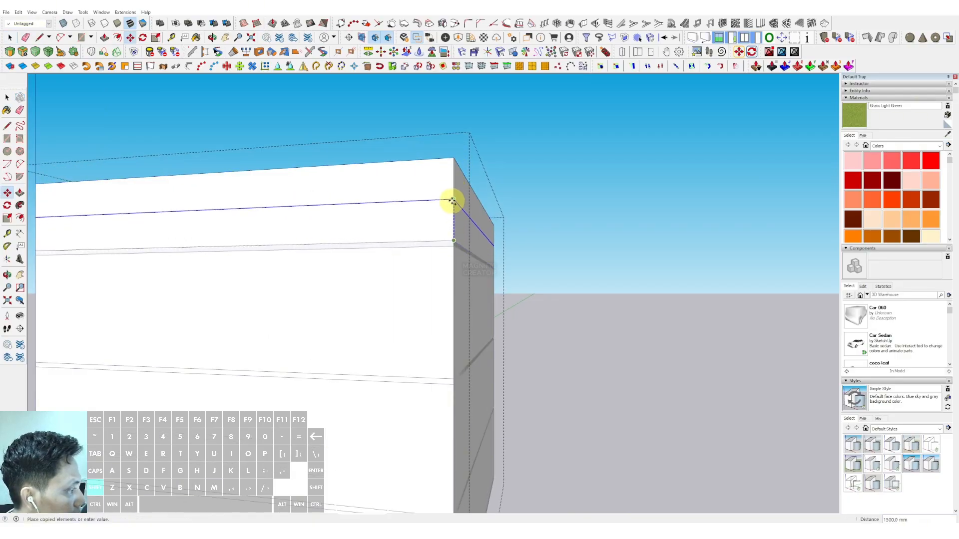
left_click(454, 200)
scroll(447, 267, "down", 1)
middle_click_drag(447, 271, 448, 214, "shift")
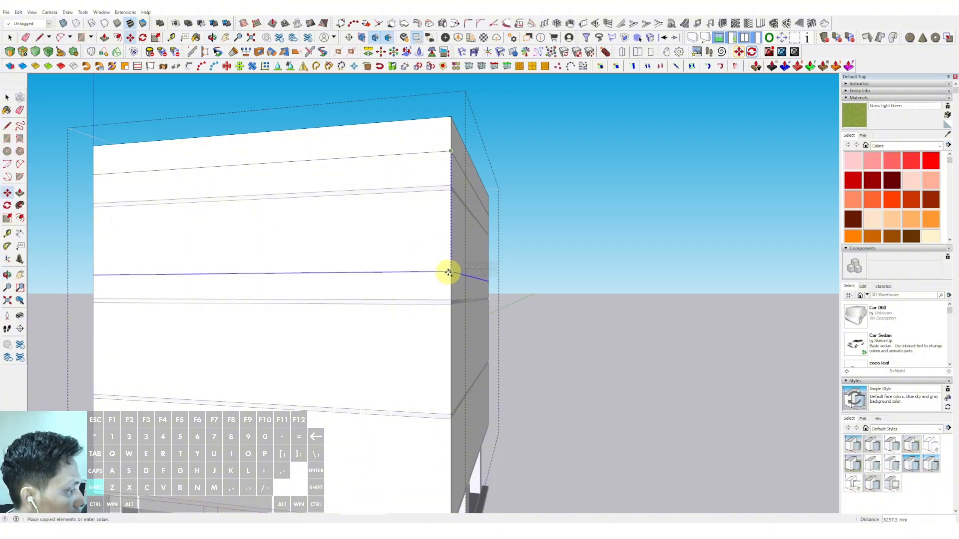
key("shift")
left_click(449, 300)
left_click(451, 300)
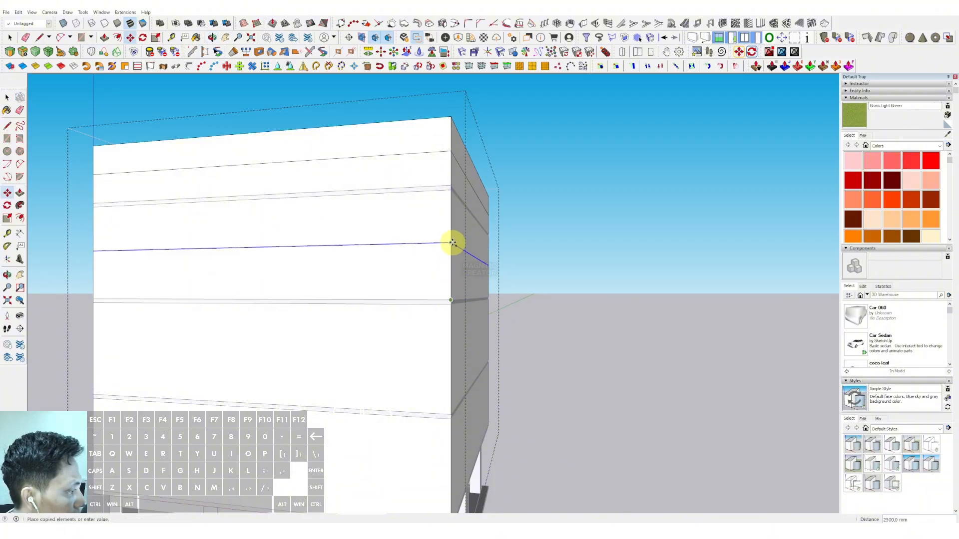
scroll(449, 255, "down", 1)
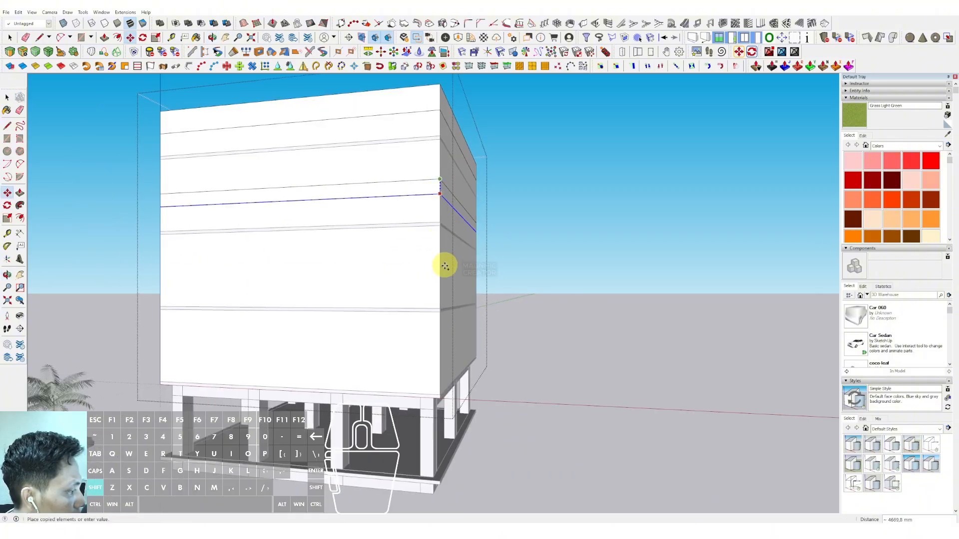
key("shift")
left_click(440, 302)
key("shift")
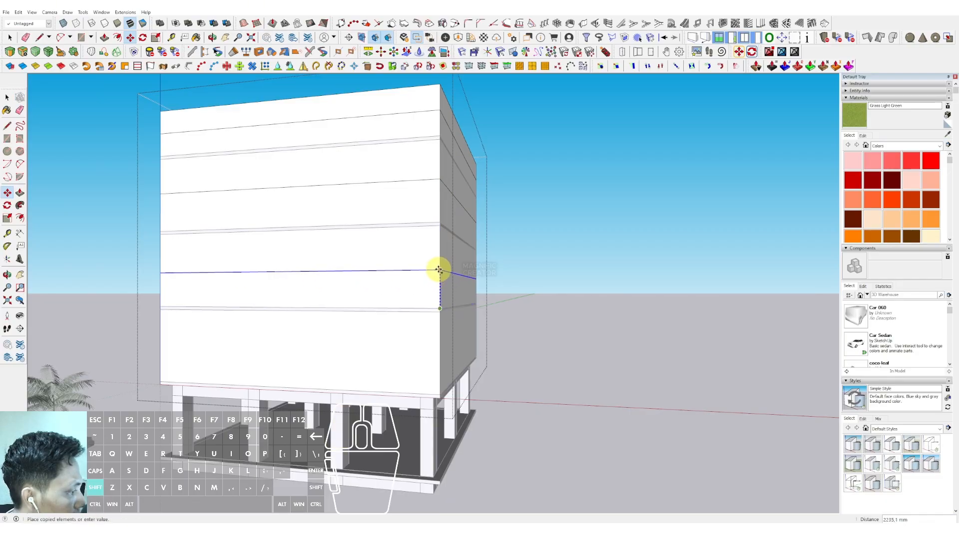
scroll(438, 297, "up", 1)
key("shift")
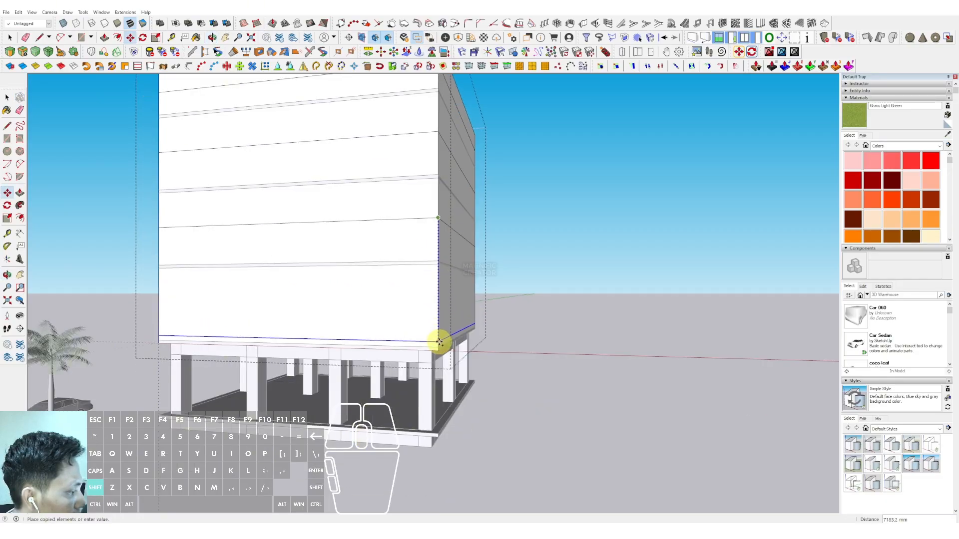
scroll(438, 353, "up", 2)
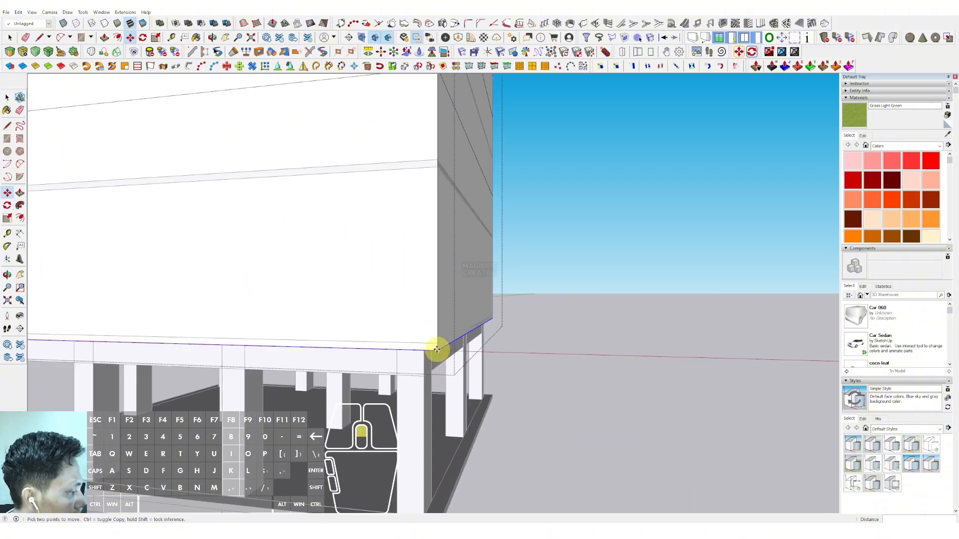
scroll(441, 295, "down", 2)
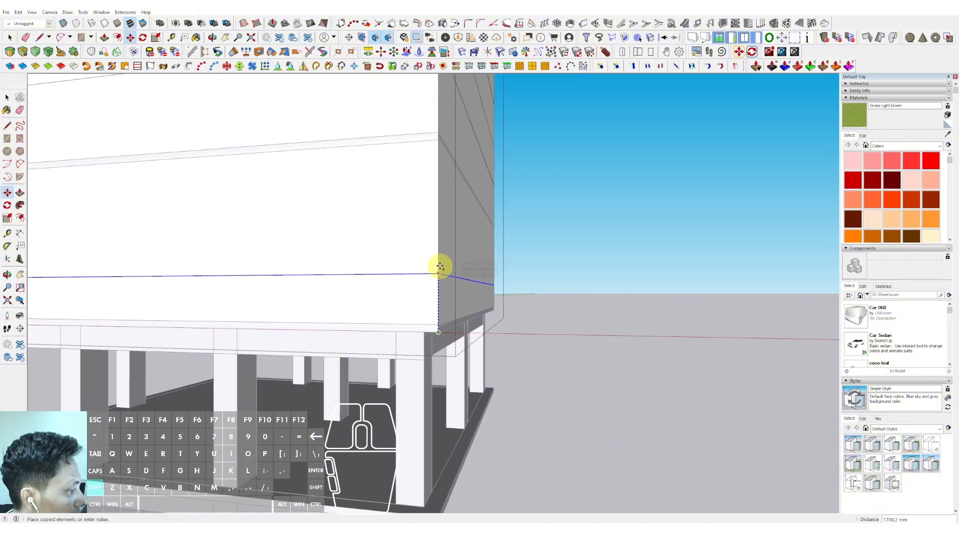
left_click(437, 235)
key("space")
Step: Copy the shell's corner vertical edge along one face to add vertical division lines
scroll(431, 251, "up", 2)
scroll(431, 250, "down", 3)
mouse_move(375, 314)
middle_mouse_down()
mouse_move(407, 188)
mouse_move(374, 240)
mouse_move(378, 214)
mouse_move(411, 274)
middle_mouse_up()
middle_click_drag(411, 275, 410, 298, "shift")
left_click_drag(396, 253, 423, 327)
scroll(423, 319, "up", 4)
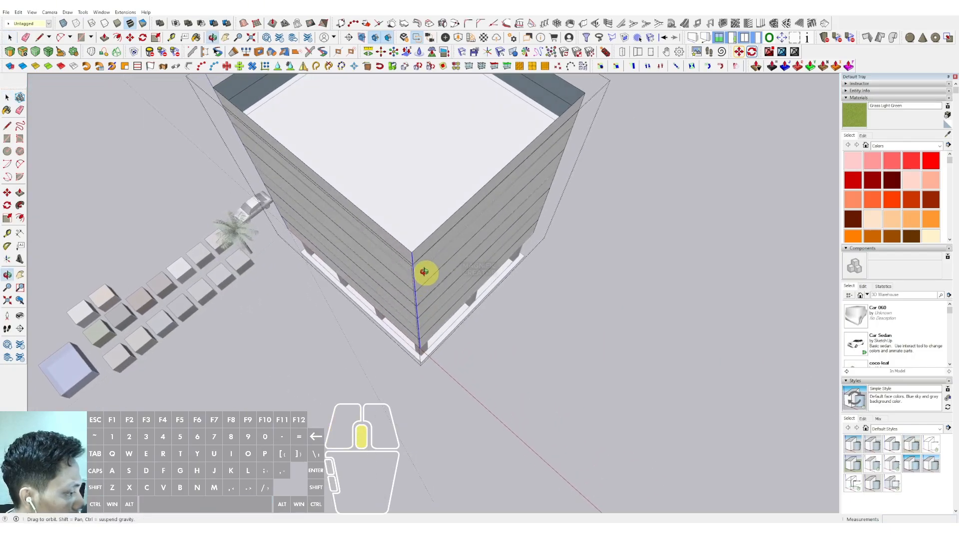
left_click(413, 224)
key("ctrl")
middle_click_drag(400, 210, 315, 174)
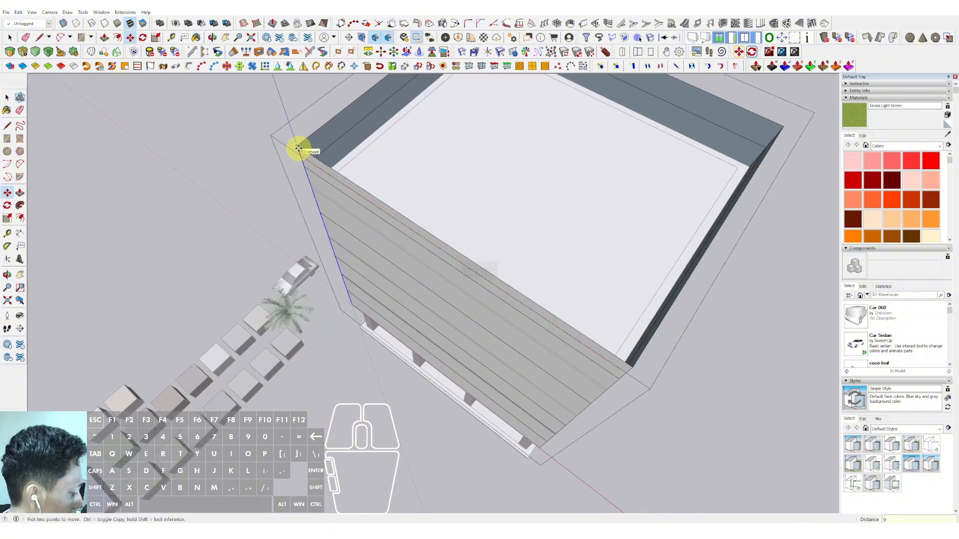
middle_click_drag(296, 145, 403, 280)
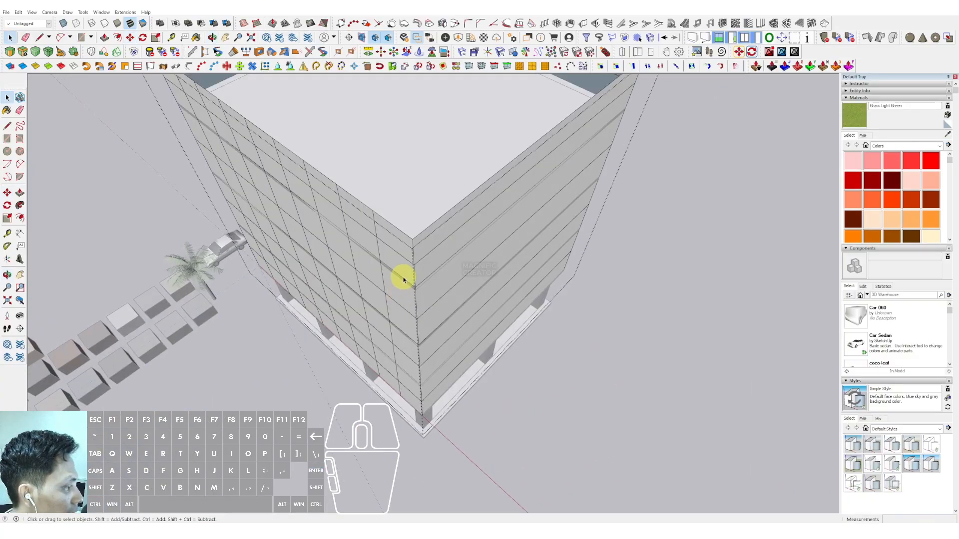
Step: Copy a vertical corner edge across the next face as an array of 8 equal divisions
left_click_drag(436, 448, 434, 447)
middle_click_drag(422, 313, 458, 156)
key("m")
left_click(393, 245)
left_click(478, 144)
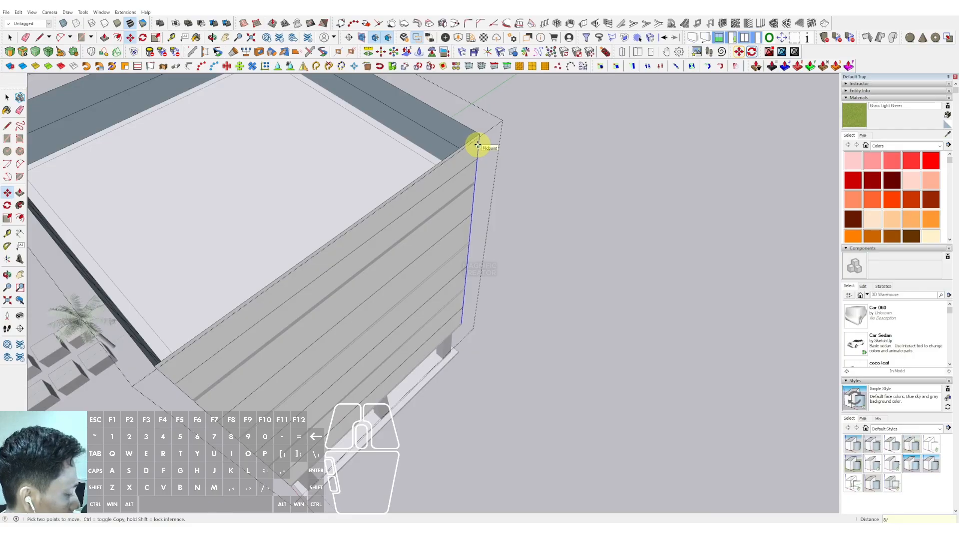
type("8/")
key("Return")
key("space")
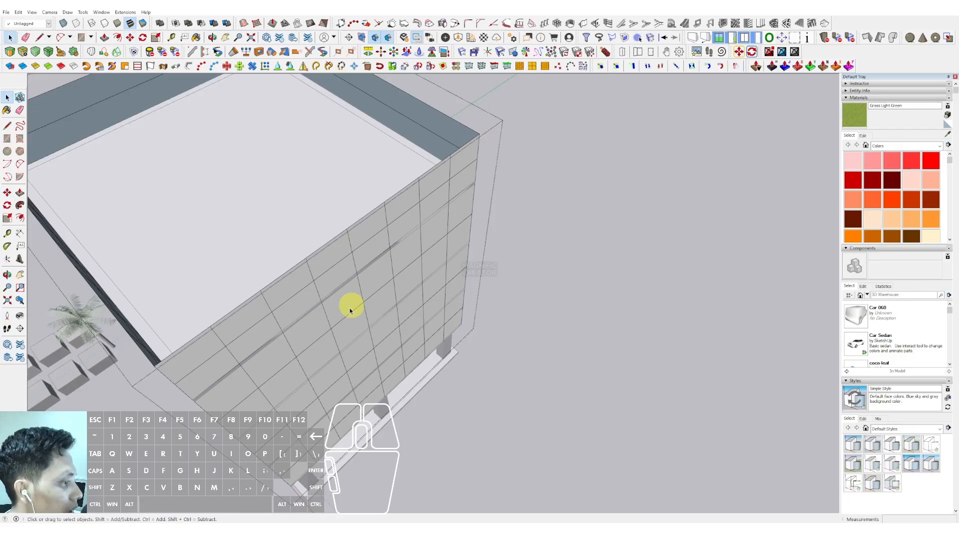
Step: Copy another corner edge across the third face in equal divisions
scroll(329, 320, "down", 5)
middle_click_drag(326, 321, 394, 324)
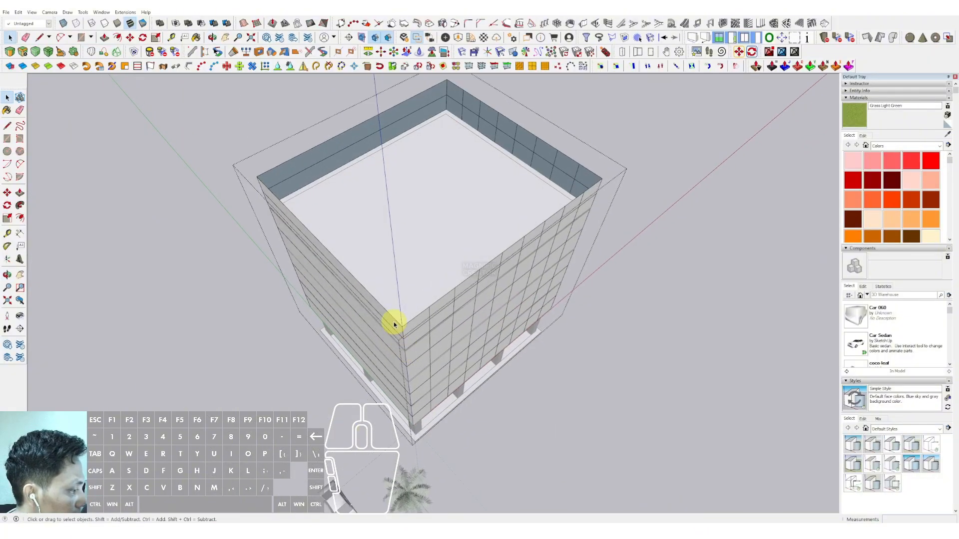
middle_click_drag(426, 406, 437, 307)
key("m")
scroll(380, 263, "down", 6)
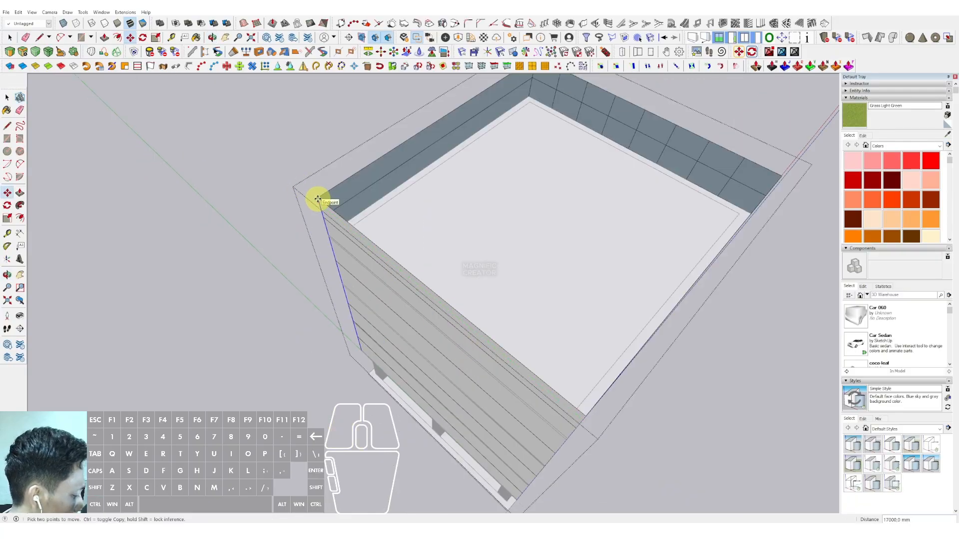
key("Return")
key("space")
Step: Copy the remaining corner edge across the last face as an array of 8 divisions
scroll(348, 212, "down", 2)
middle_click_drag(519, 225, 384, 301)
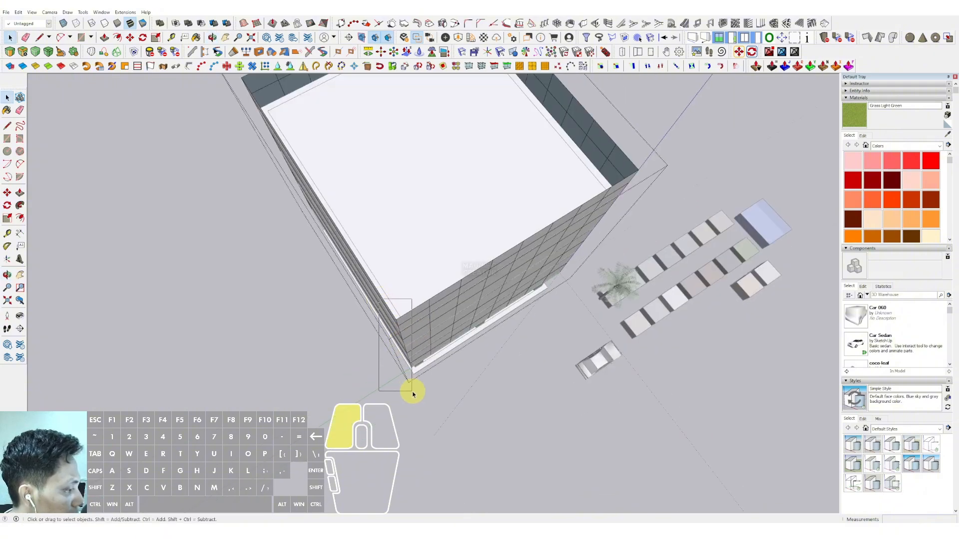
middle_click_drag(411, 351, 445, 301)
scroll(456, 293, "up", 2)
key("m")
scroll(462, 257, "up", 1)
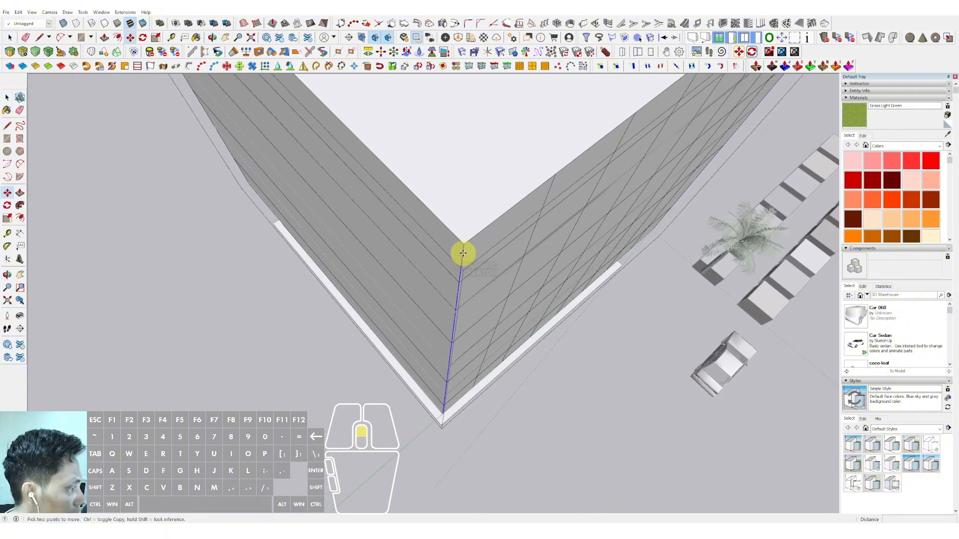
middle_click_drag(387, 164, 348, 196)
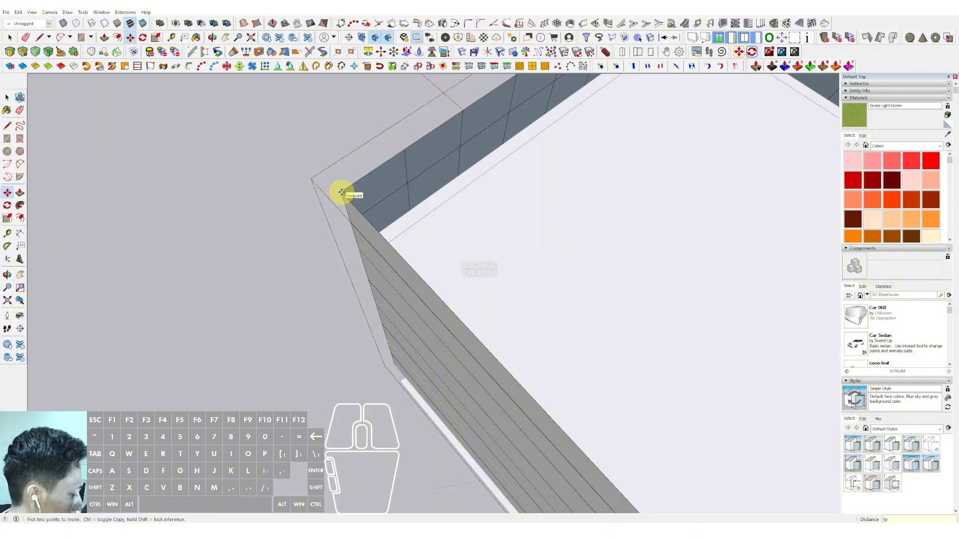
key("space")
middle_click_drag(343, 193, 301, 133)
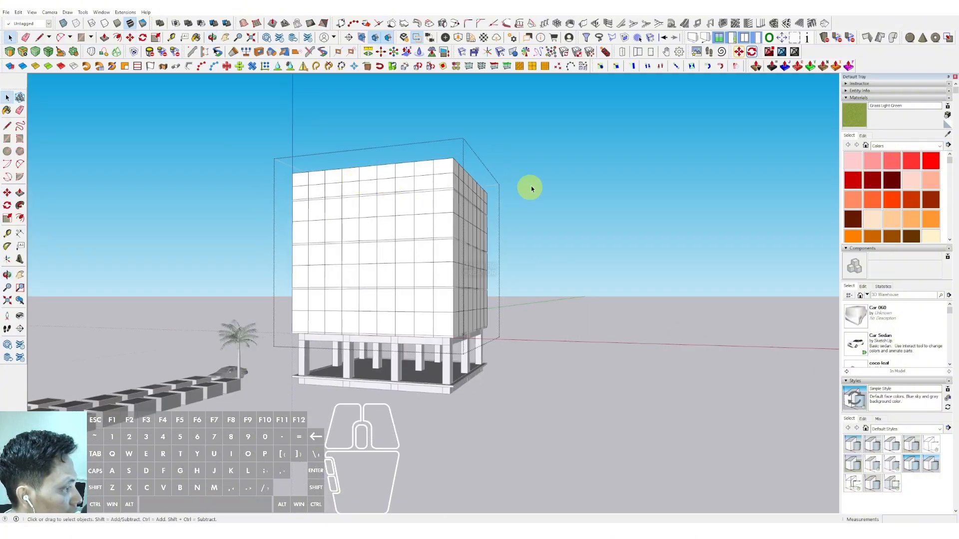
Step: Select the facade grid and apply Lattice with Glass pane material and Gray lattice material
middle_click_drag(531, 189, 408, 292)
scroll(431, 177, "up", 1)
triple_click(429, 170)
scroll(430, 170, "down", 1)
key("alt+h")
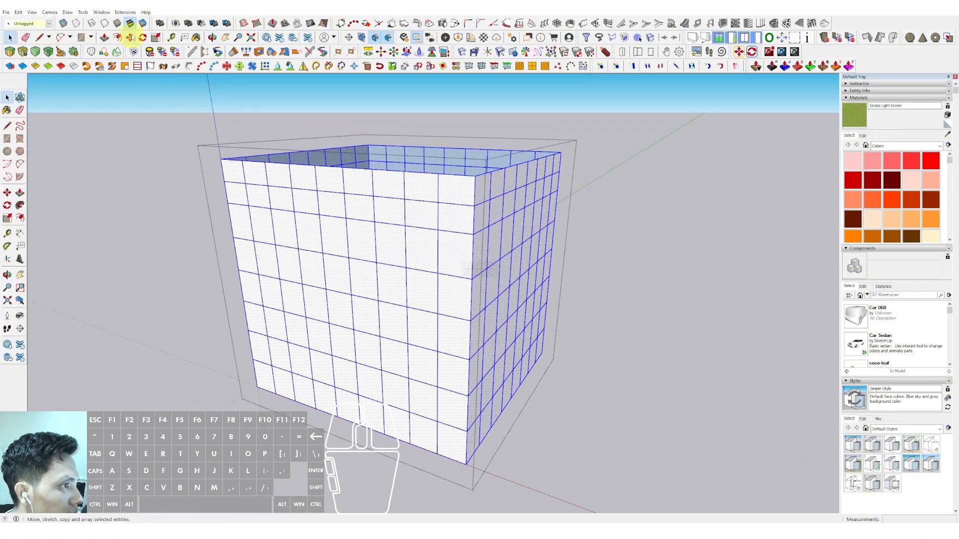
left_click(125, 12)
left_click(139, 98)
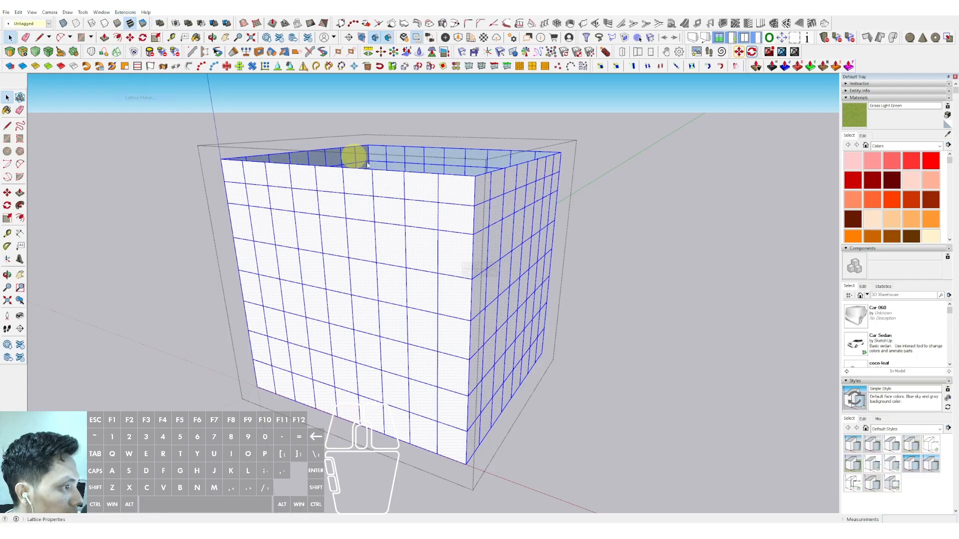
left_click(494, 293)
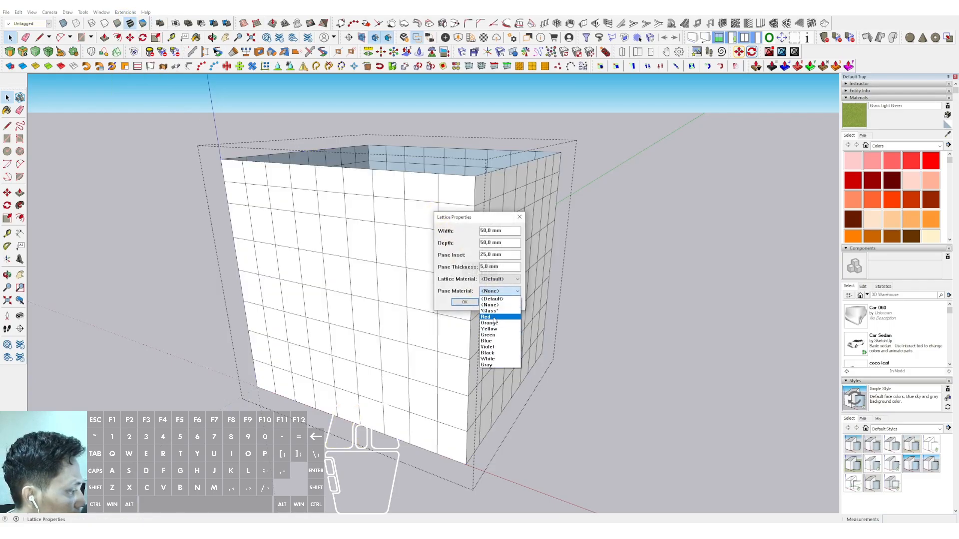
left_click(489, 312)
left_click(489, 278)
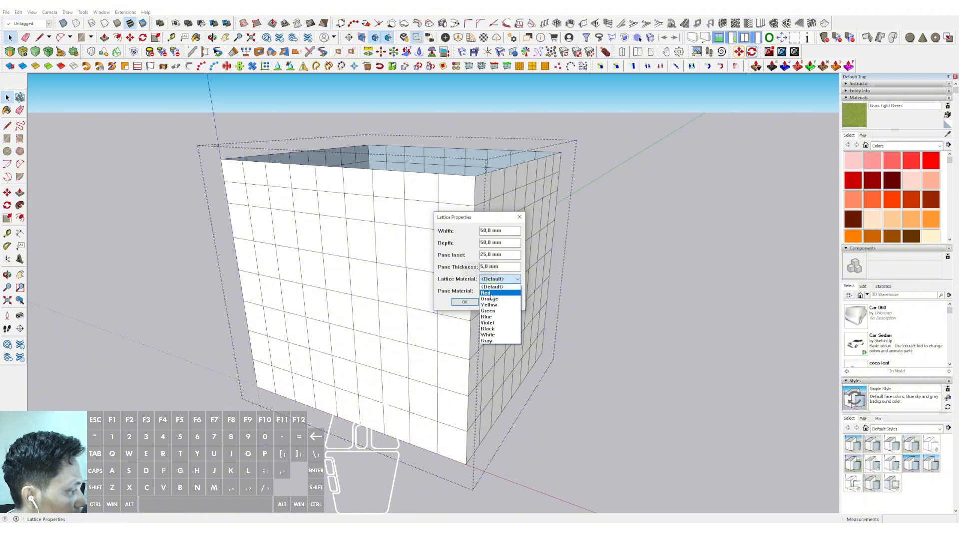
left_click(486, 341)
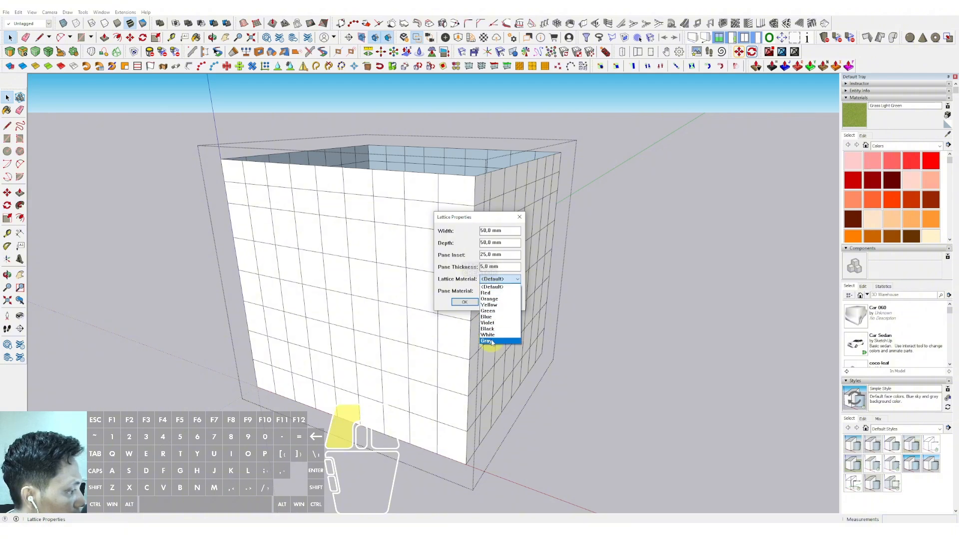
left_click(464, 303)
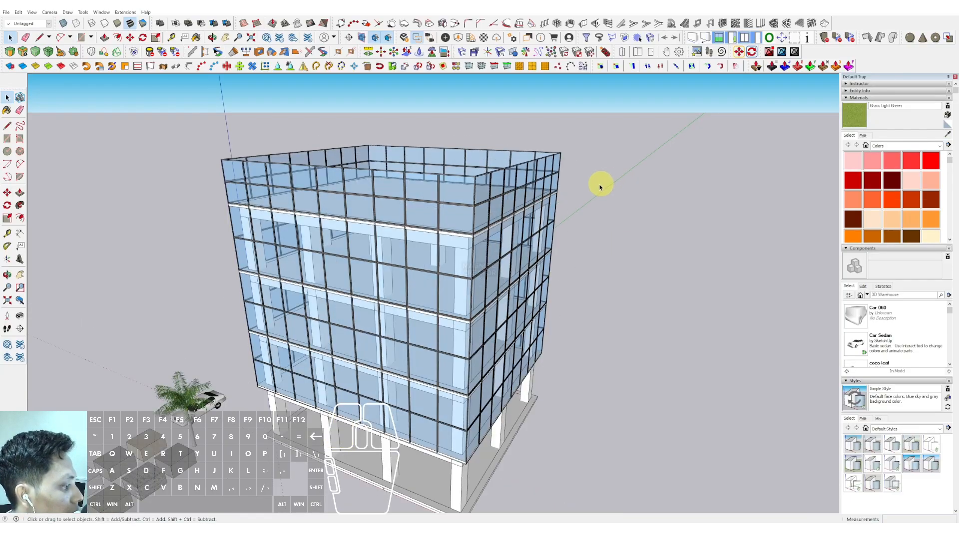
Step: Orbit and zoom around the new glass facade to inspect the lattice
middle_click_drag(600, 187, 405, 208)
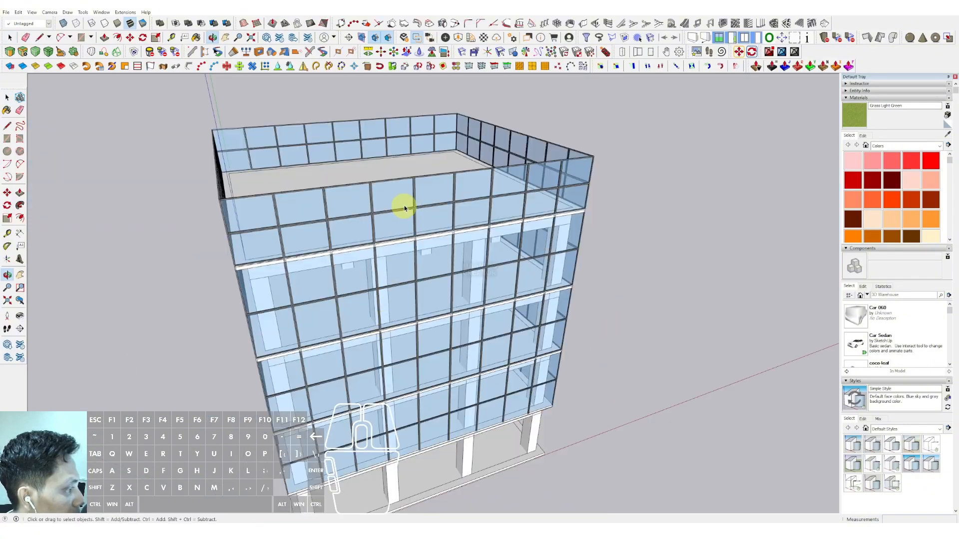
scroll(405, 209, "up", 5)
scroll(507, 216, "up", 5)
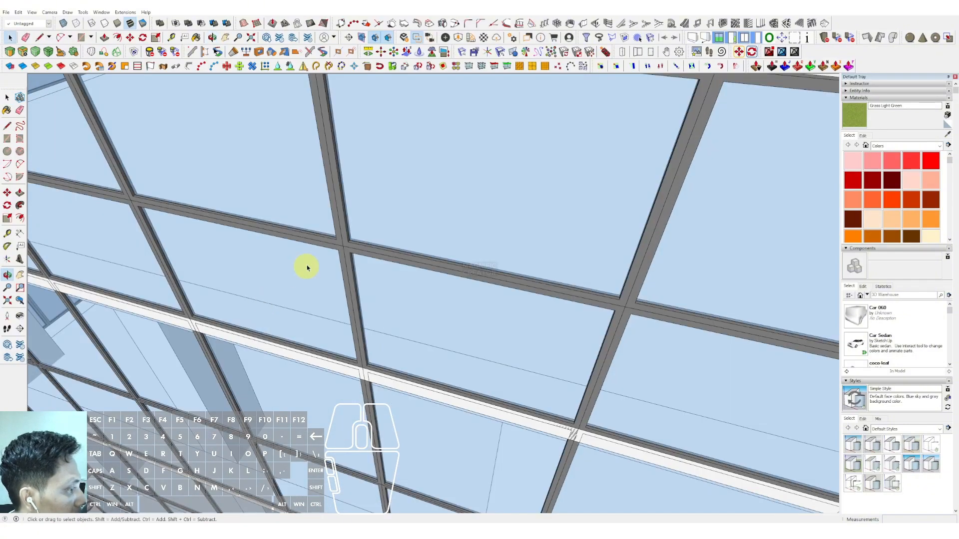
scroll(306, 268, "up", 3)
scroll(349, 261, "down", 10)
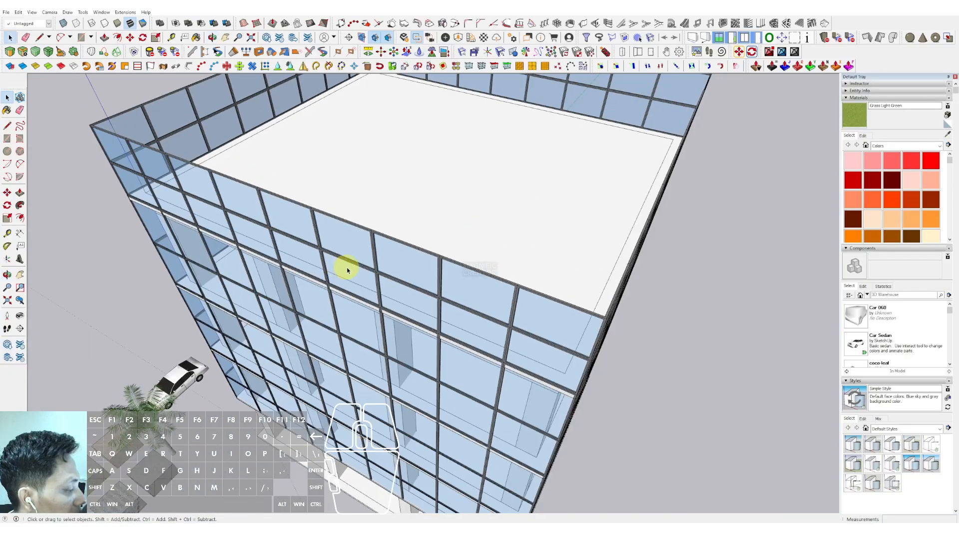
scroll(348, 270, "down", 3)
middle_click_drag(399, 280, 448, 208)
middle_click_drag(545, 244, 565, 214)
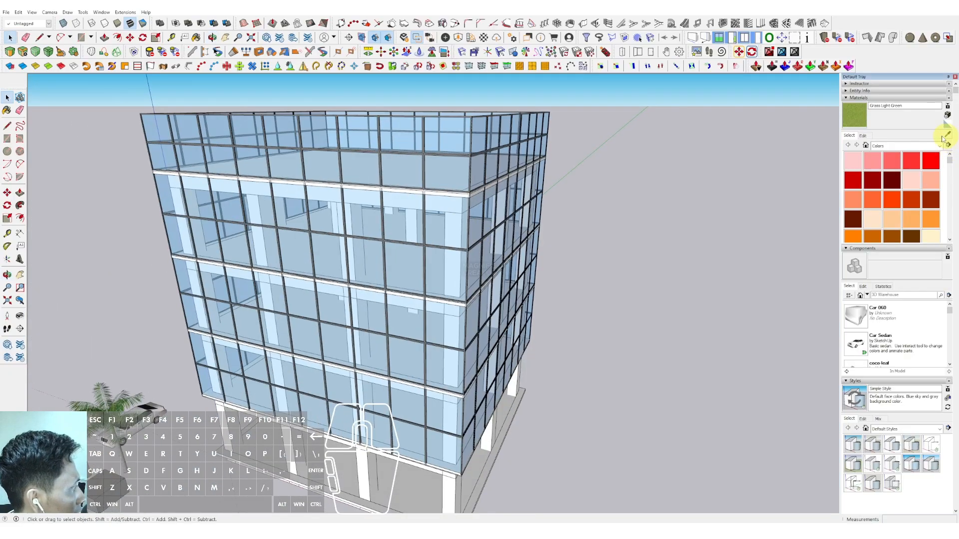
Step: Sample the Glass material from the facade and edit it to a darker colour and different opacity
left_click(947, 135)
scroll(483, 157, "up", 3)
left_click(467, 168)
left_click(863, 136)
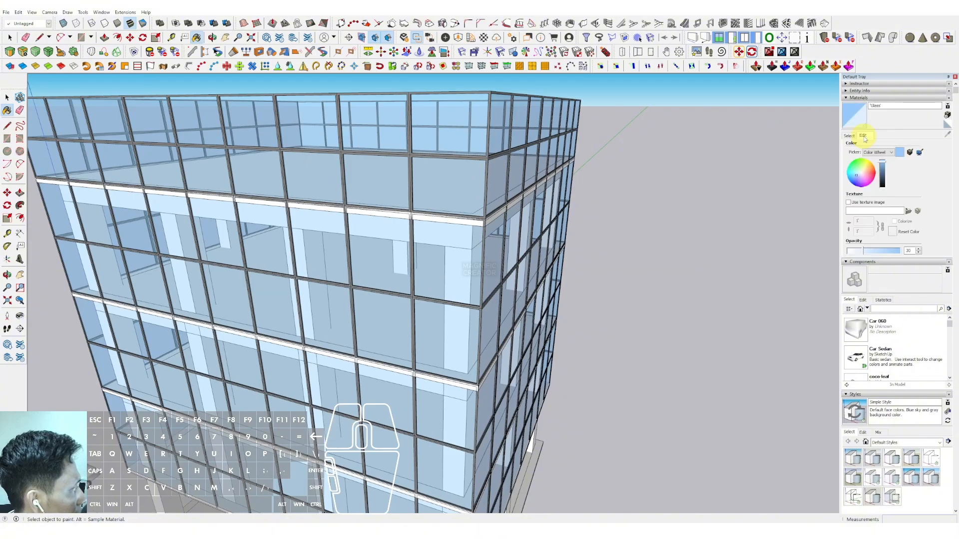
left_click(882, 177)
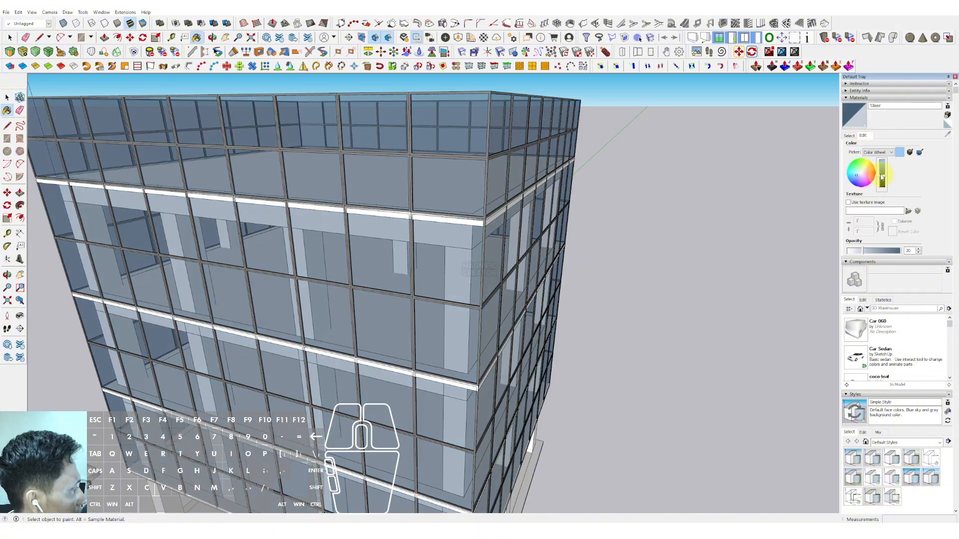
scroll(377, 279, "down", 6)
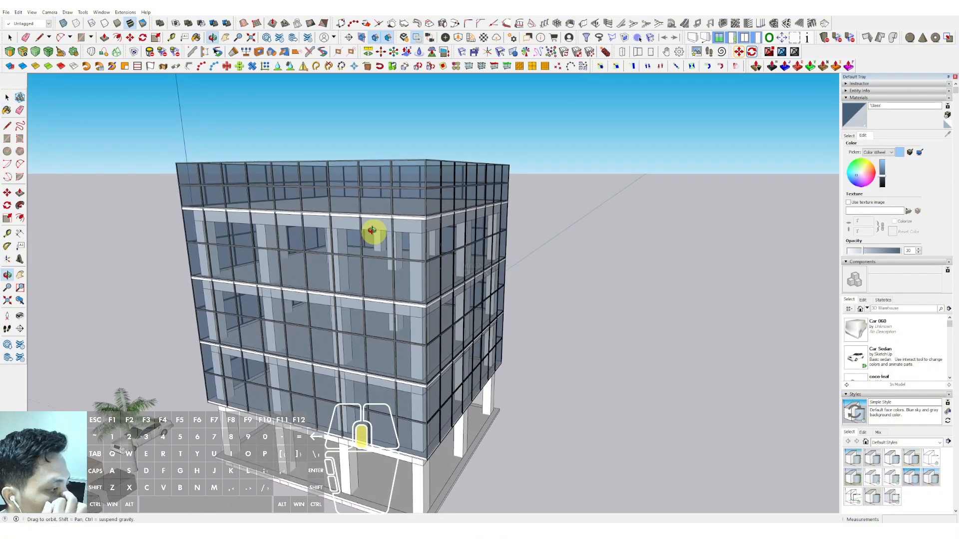
left_click_drag(879, 253, 875, 252)
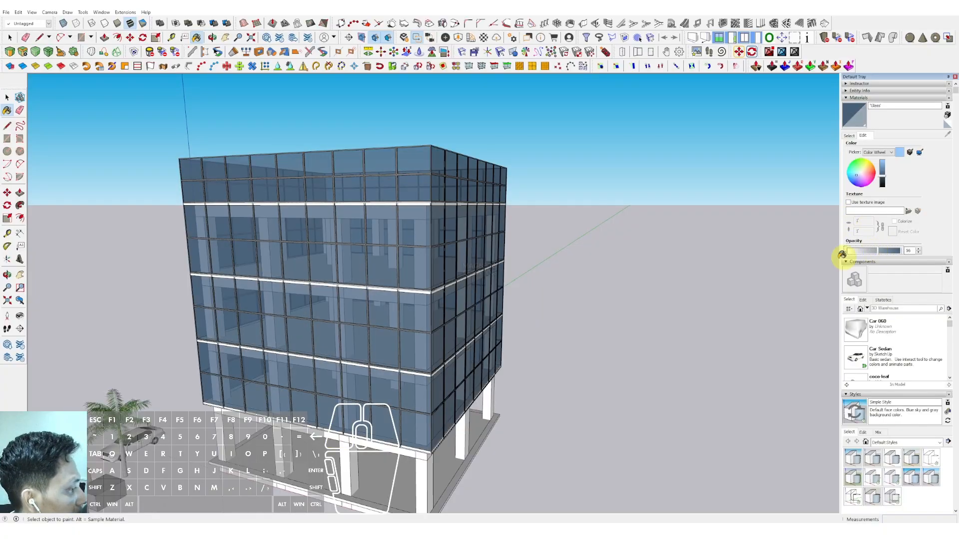
scroll(460, 296, "up", 10)
key("space")
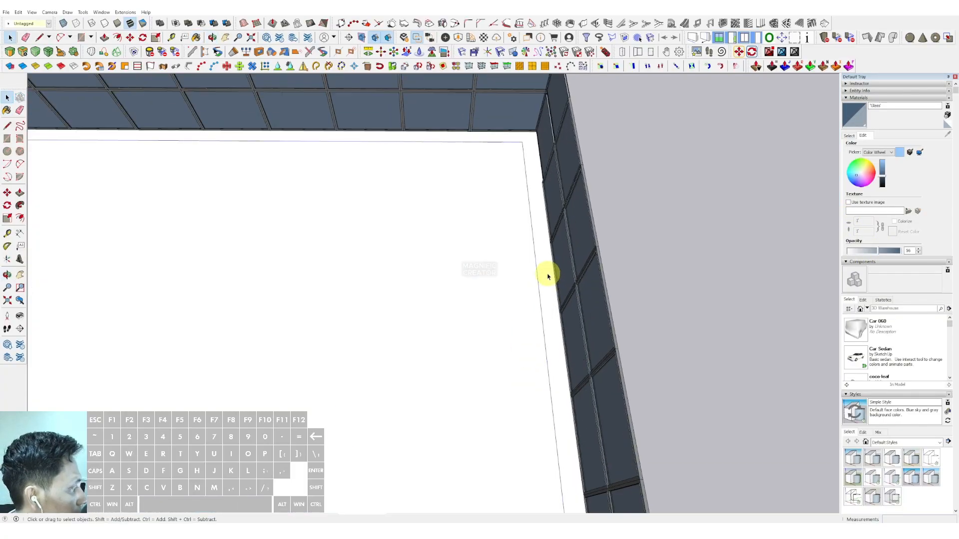
Step: Orbit and zoom around the roof edge and down to the open ground floor to inspect the building
double_click(547, 276)
scroll(547, 274, "down", 10)
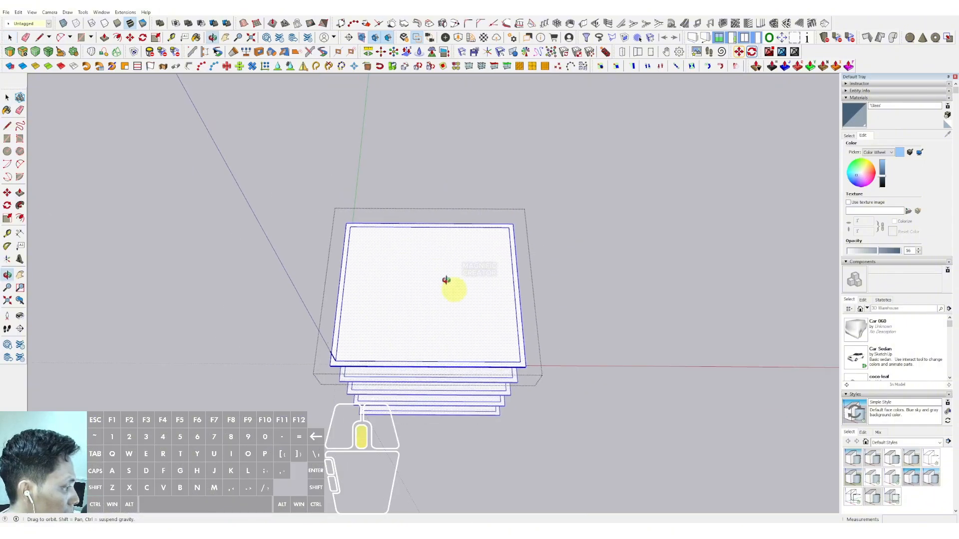
middle_click_drag(450, 278, 467, 301)
scroll(472, 258, "up", 10)
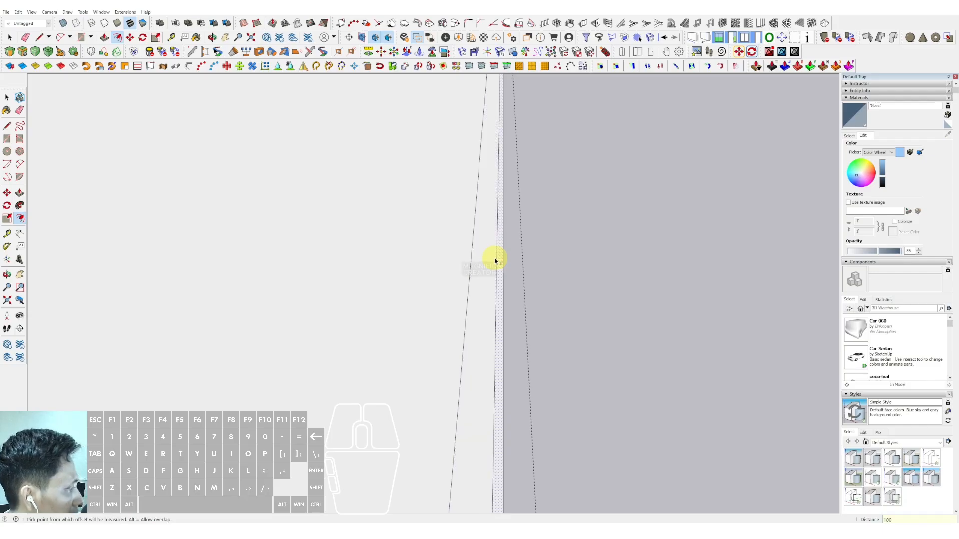
key("space")
middle_click_drag(496, 272, 485, 227)
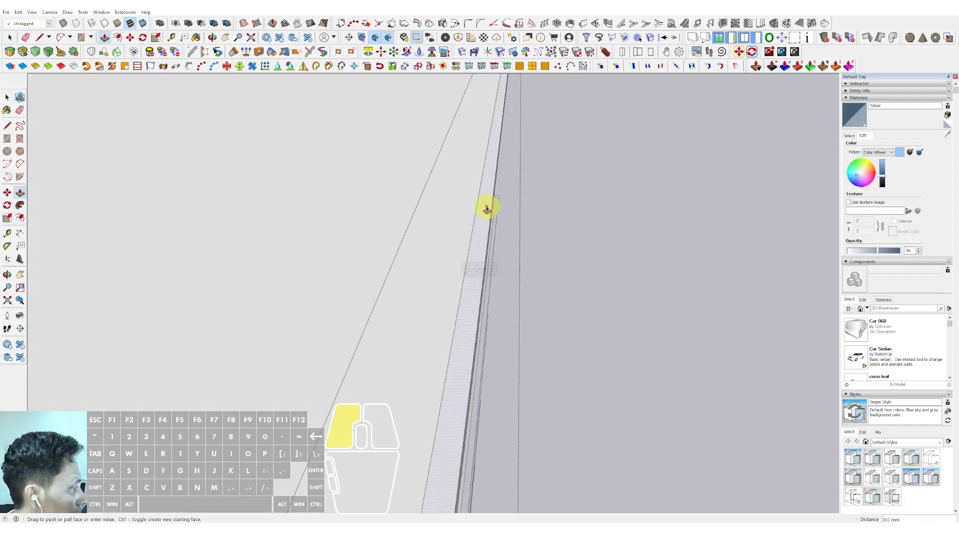
middle_click_drag(441, 278, 407, 157)
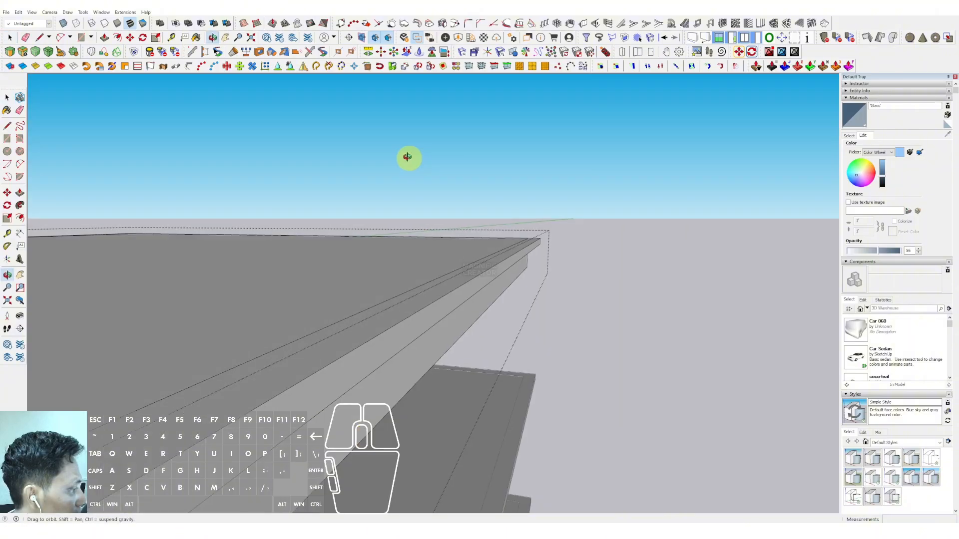
middle_click_drag(463, 292, 464, 255)
middle_click_drag(343, 306, 421, 278)
scroll(421, 279, "down", 6)
left_click(751, 206)
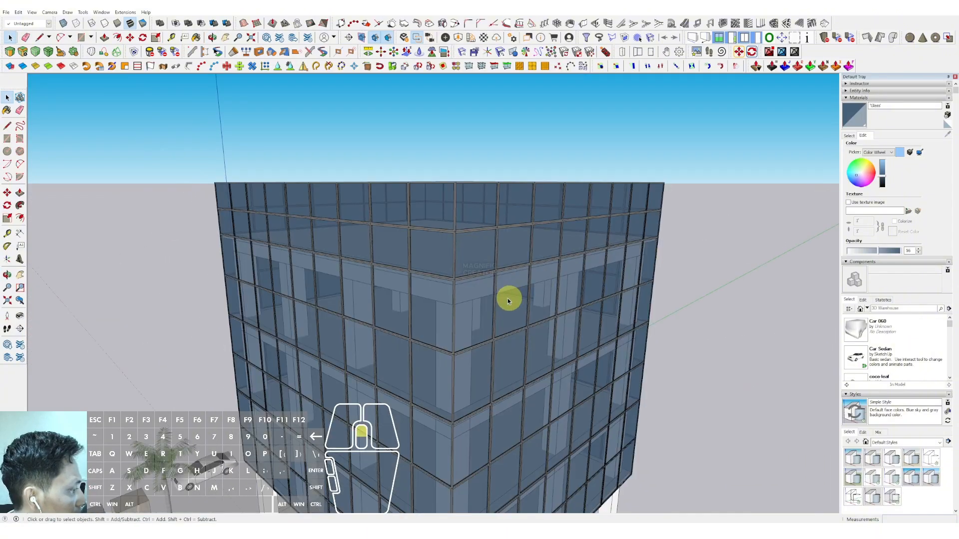
scroll(508, 299, "up", 4)
middle_click_drag(508, 298, 426, 171)
middle_click_drag(350, 183, 549, 150)
scroll(492, 273, "down", 5)
middle_click_drag(541, 271, 284, 286)
scroll(435, 278, "down", 3)
middle_click_drag(434, 278, 332, 333)
scroll(495, 379, "up", 4)
middle_click_drag(496, 379, 537, 417)
scroll(539, 415, "up", 2)
scroll(428, 392, "down", 4)
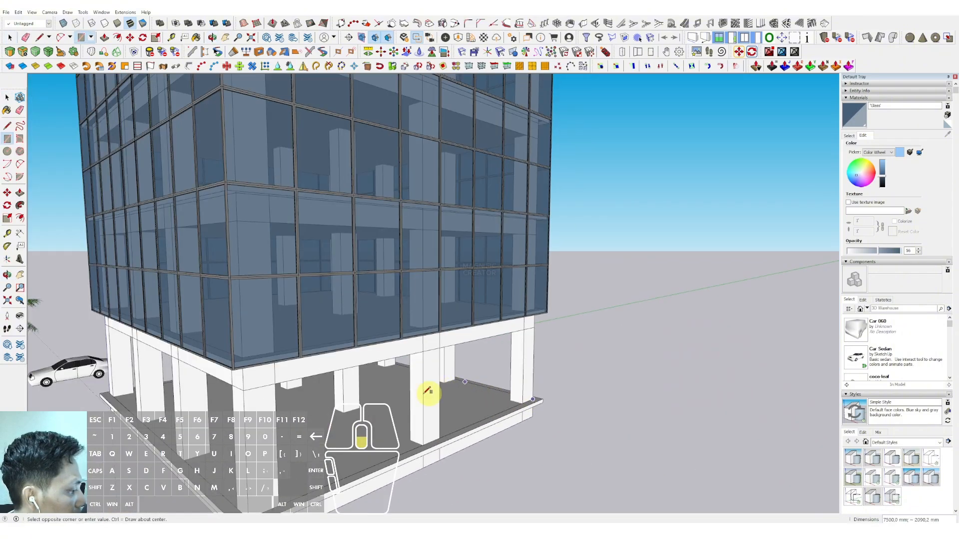
Step: Offset the ground-floor slab's outer edge inward by about 340 mm
middle_click_drag(425, 377, 457, 387)
scroll(233, 322, "up", 4)
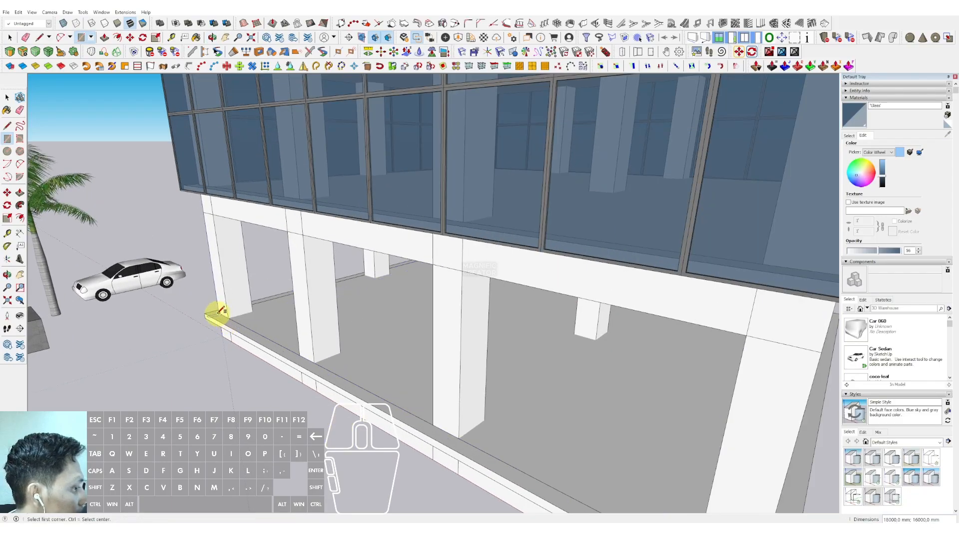
key("space")
double_click(268, 317)
scroll(240, 324, "up", 4)
key("f")
left_click(227, 323)
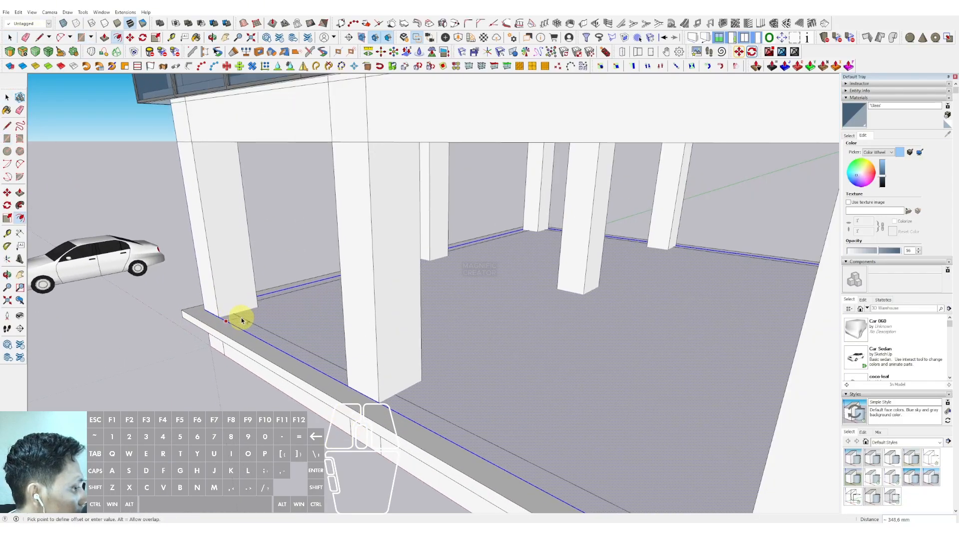
left_click(250, 328)
key("space")
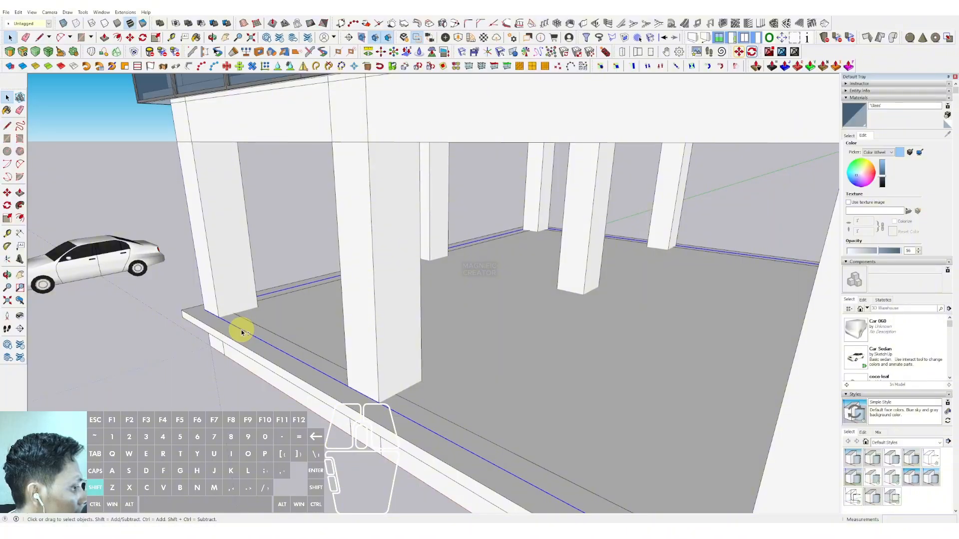
Step: Push/pull the inset slab area up 4000 mm to the underside of the floor above
left_click(265, 312)
key("v")
left_click(267, 309)
left_click(245, 142)
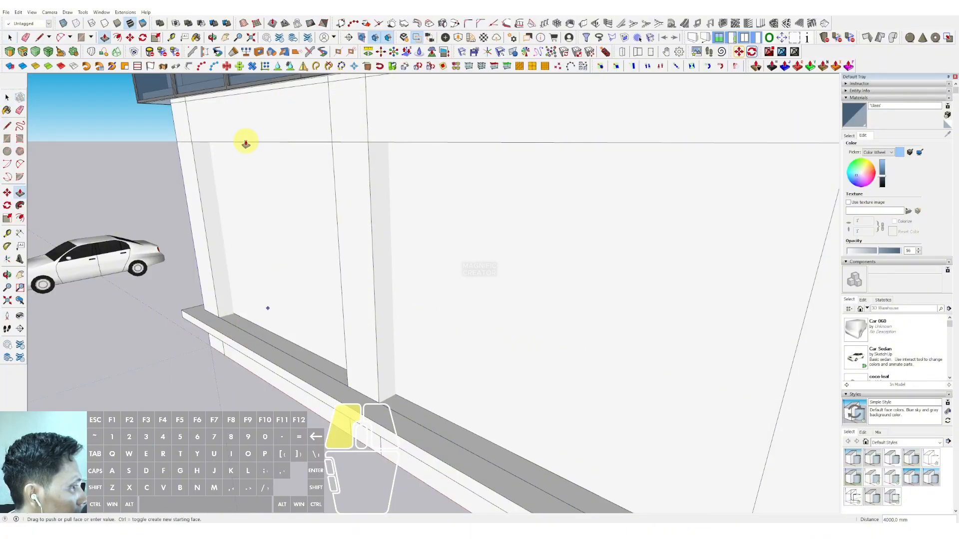
key("space")
Step: Select the new ground-floor block and make it a group
scroll(280, 233, "down", 5)
middle_click_drag(316, 246, 297, 244)
scroll(297, 244, "down", 2)
triple_click(509, 244)
right_click(508, 244)
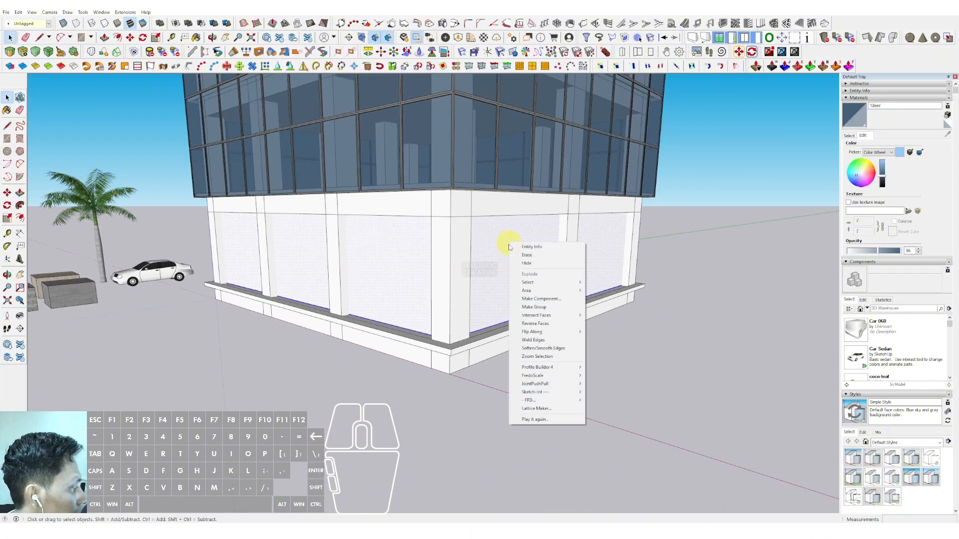
left_click(533, 307)
Step: Open the ground-floor group and erase its top face
triple_click(500, 266)
middle_click_drag(485, 333, 484, 405)
left_click(438, 189)
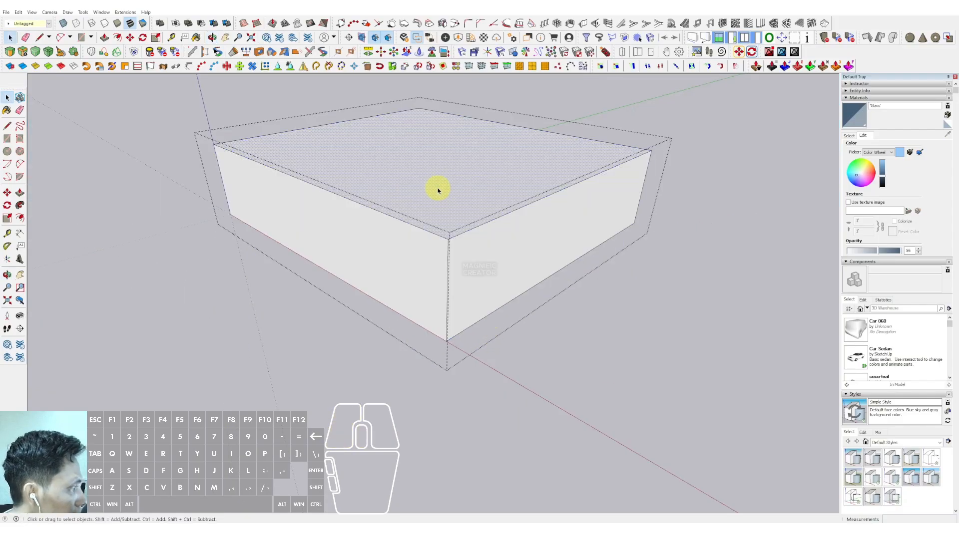
key("e")
left_click(464, 204)
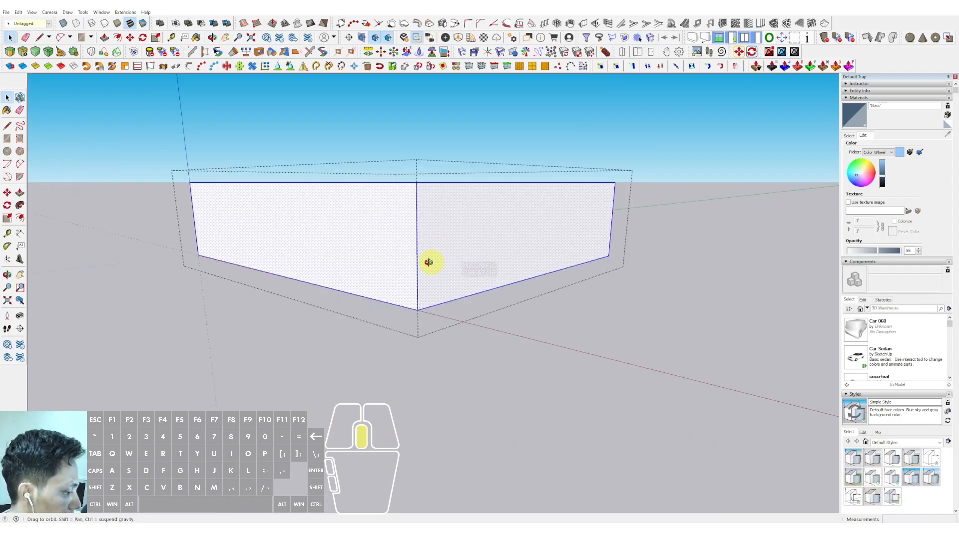
Step: Copy the block's corner edge across the front face as an evenly divided array
middle_click_drag(428, 261, 415, 258)
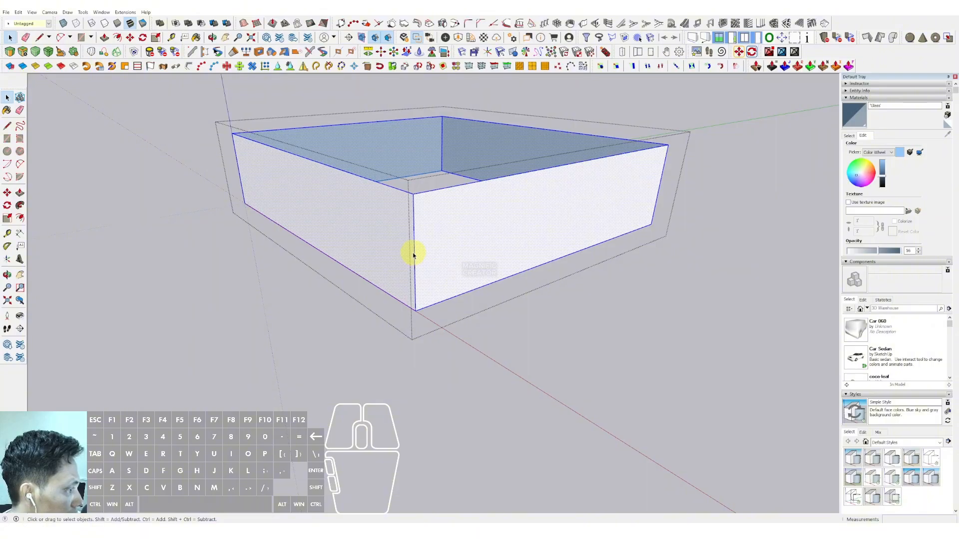
left_click(413, 255)
scroll(416, 245, "up", 3)
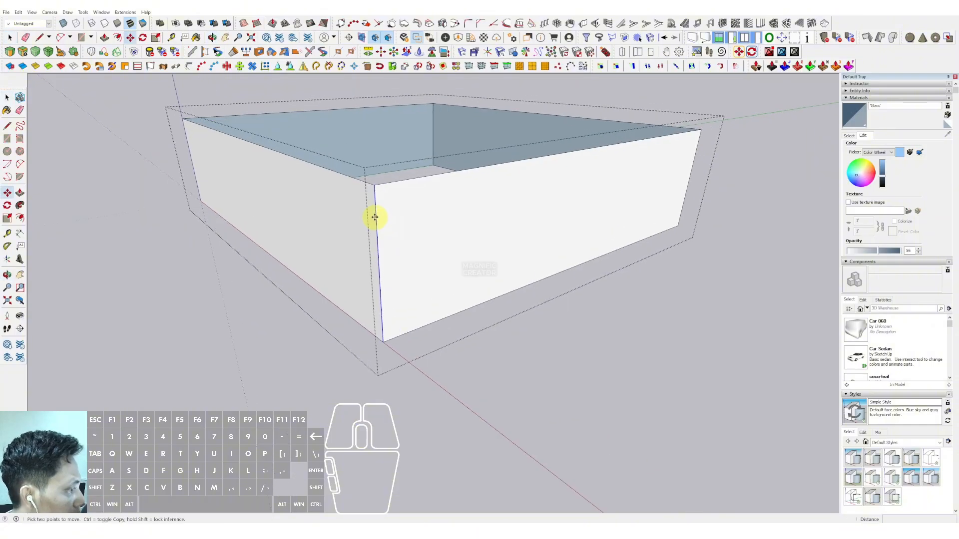
key("space")
left_click_drag(160, 118, 220, 279, "shift")
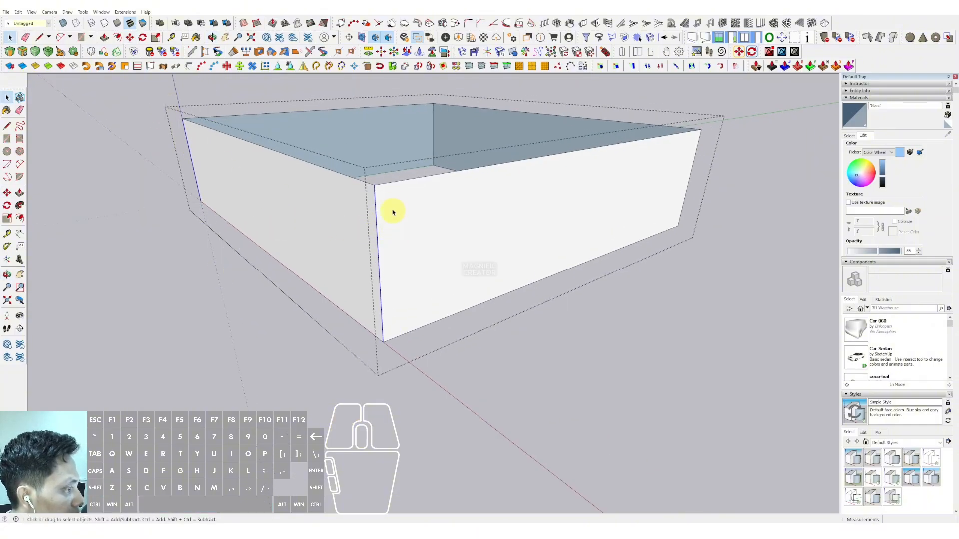
left_click(377, 204)
key("ctrl")
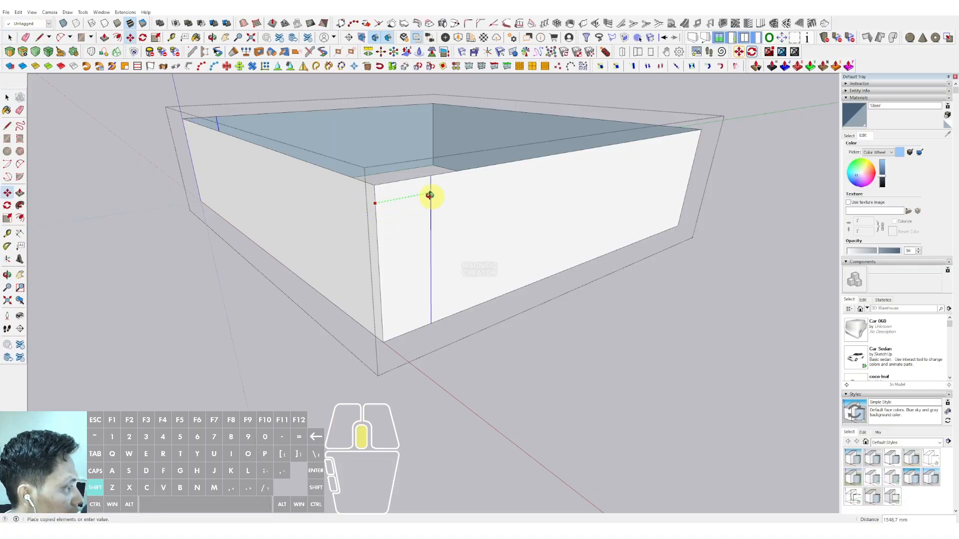
middle_click_drag(428, 193, 592, 172)
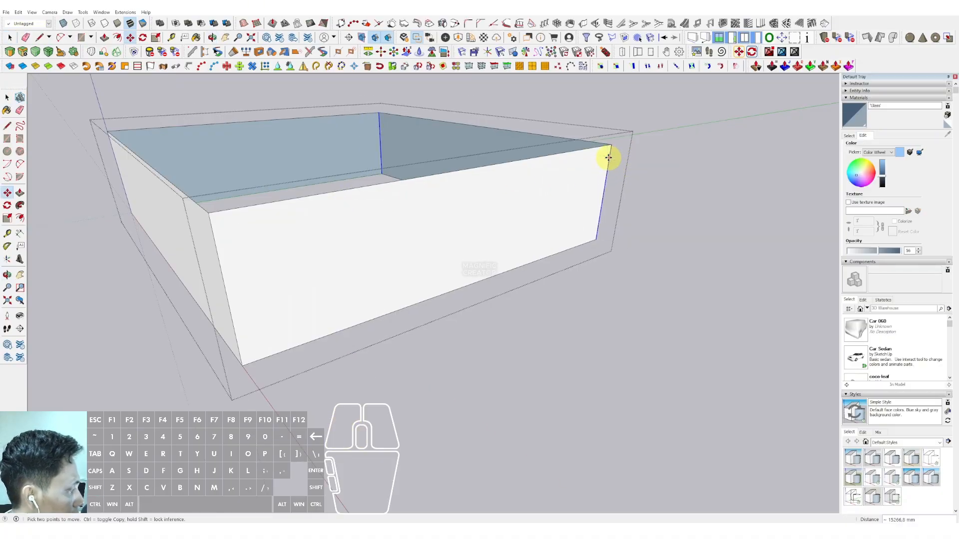
key("Return")
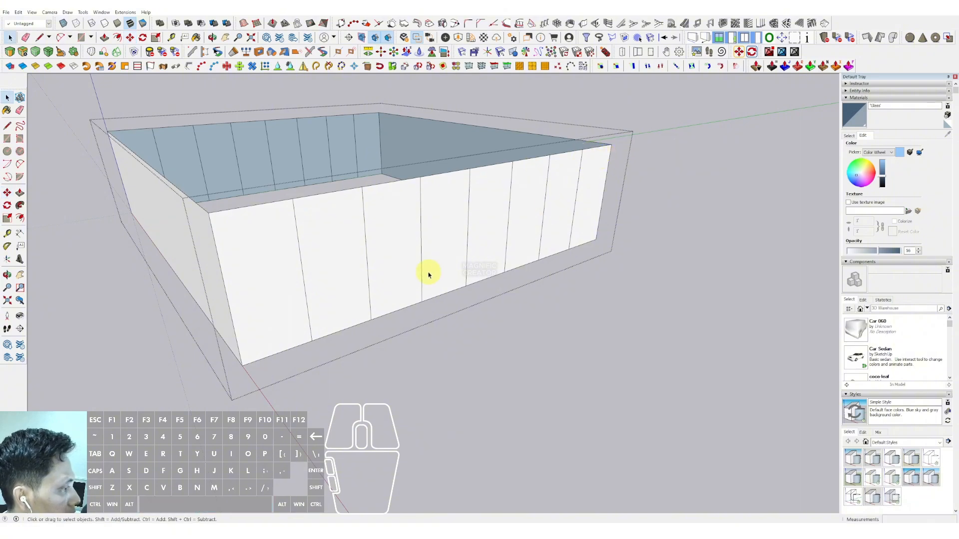
Step: Copy the opposite corner edge across the side face as an array of 8 divisions
middle_click_drag(428, 271, 338, 268)
key("space")
left_click_drag(302, 243, 329, 332)
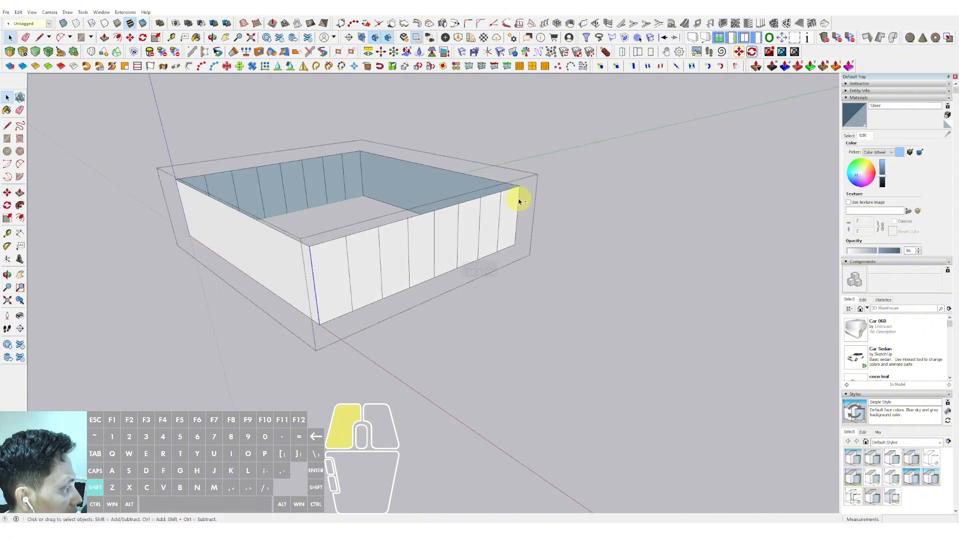
left_click(520, 201, "shift")
middle_click_drag(520, 201, 464, 265)
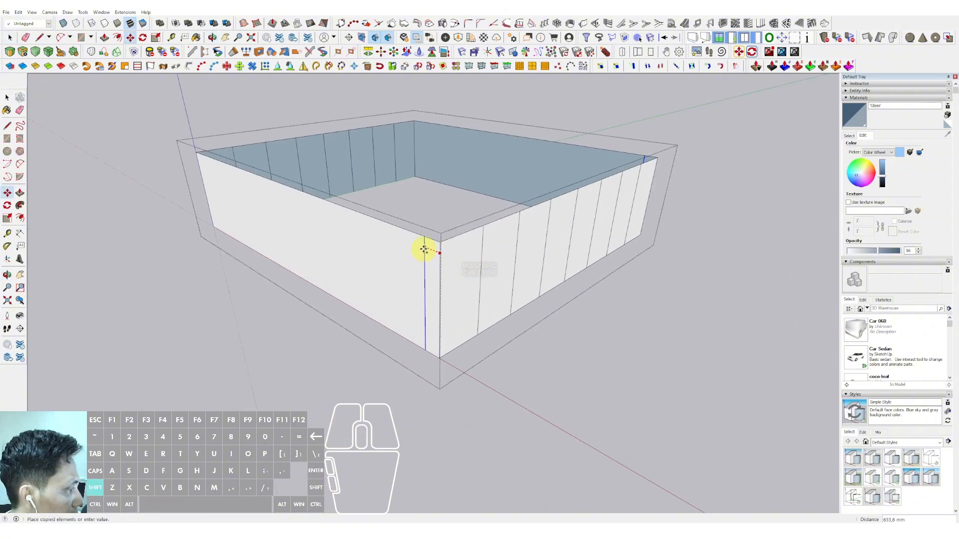
left_click(198, 161, "shift")
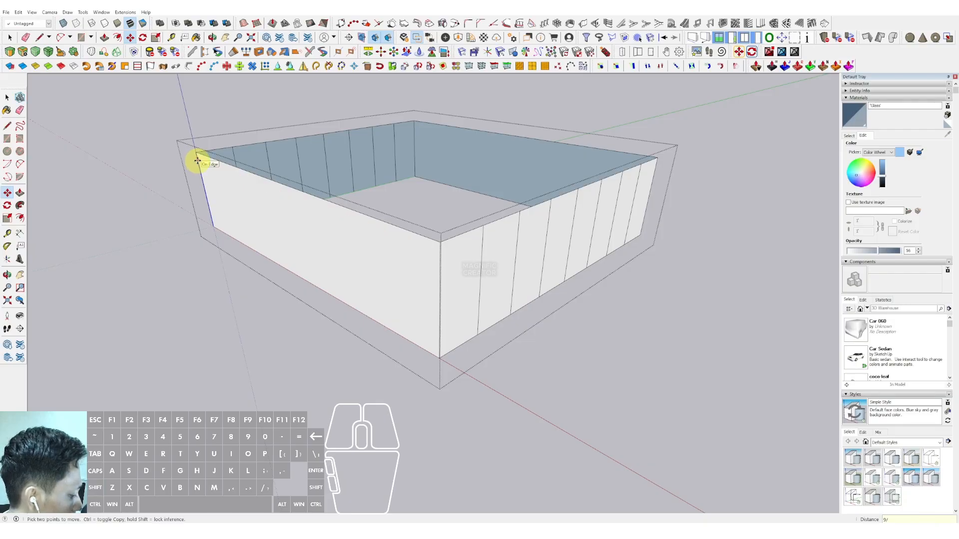
key("space")
Step: Close the group and paint the ground-floor shell with the Glass material
scroll(312, 201, "down", 5)
left_click(663, 175)
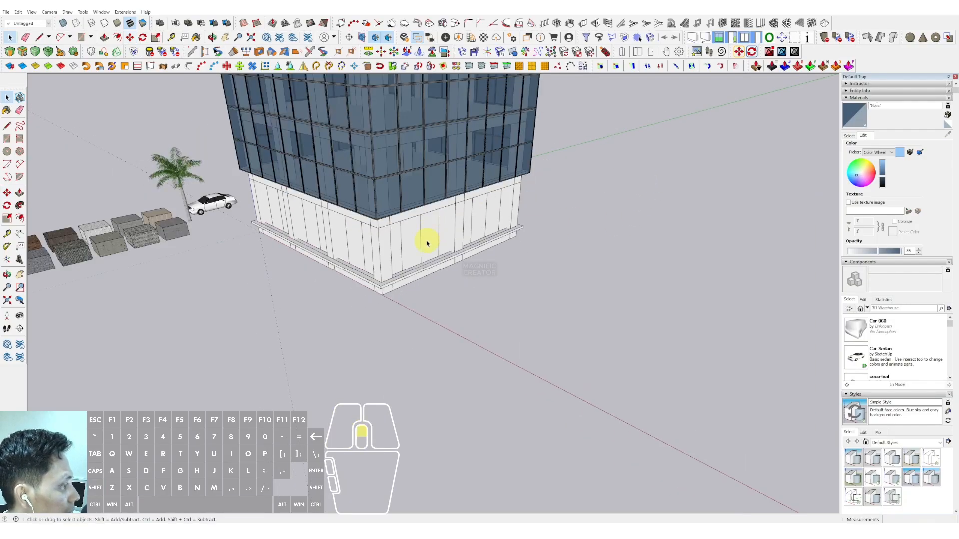
middle_click_drag(427, 243, 883, 145)
left_click(854, 127)
scroll(407, 182, "up", 3)
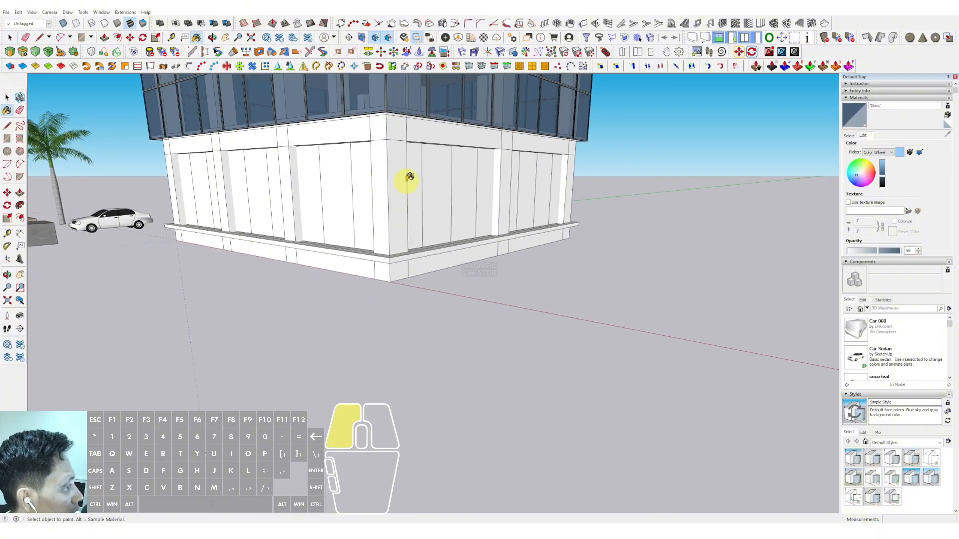
left_click(431, 166)
Step: Draw a rectangle about 3600 × 330 mm at the building corner just above the ground floor
scroll(430, 225, "down", 6)
key("space")
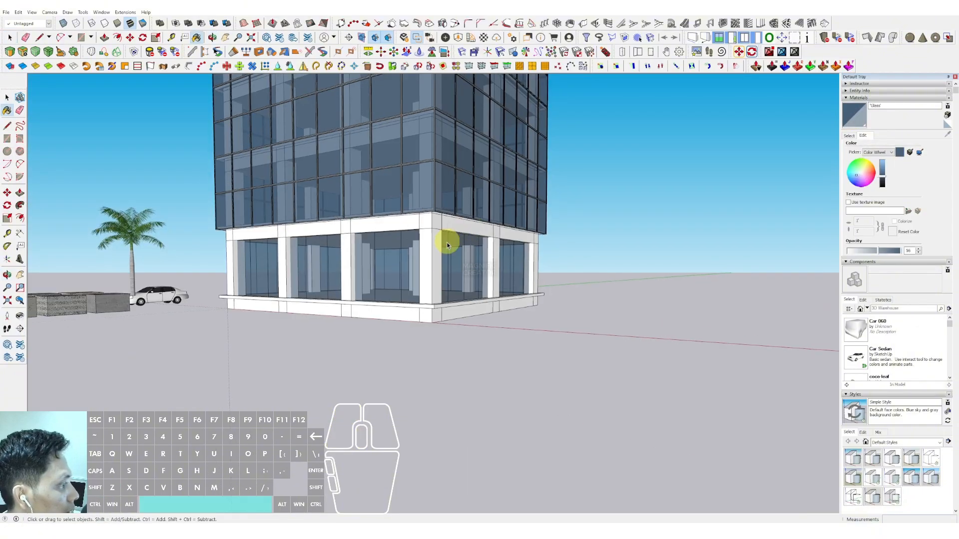
scroll(442, 292, "up", 3)
middle_click_drag(437, 289, 484, 174)
scroll(500, 240, "up", 2)
key("r")
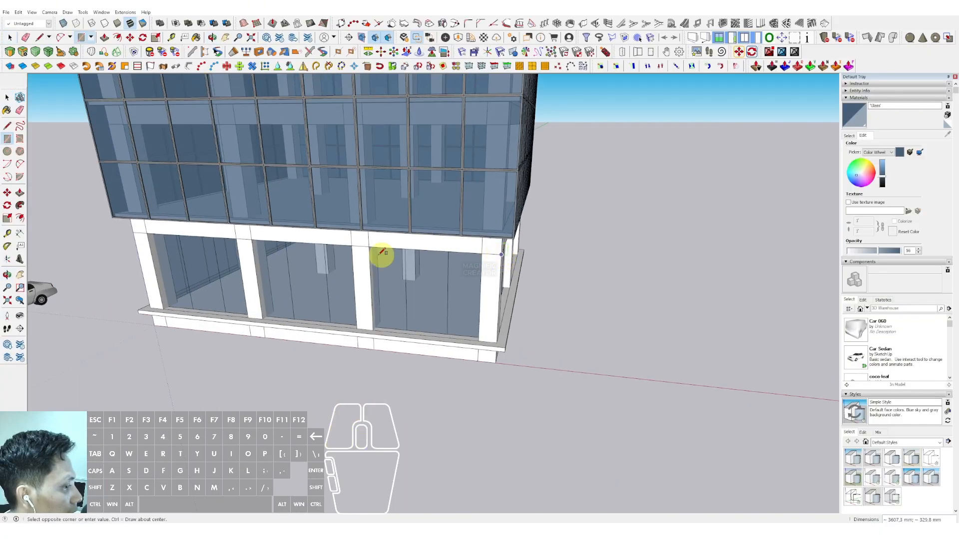
scroll(145, 207, "down", 5)
scroll(156, 195, "up", 1)
key("space")
middle_click_drag(417, 195, 468, 199)
Step: Push/pull the rectangle about 8300 mm along the side facade to form a canopy slab
key("p")
middle_click_drag(234, 298, 175, 325)
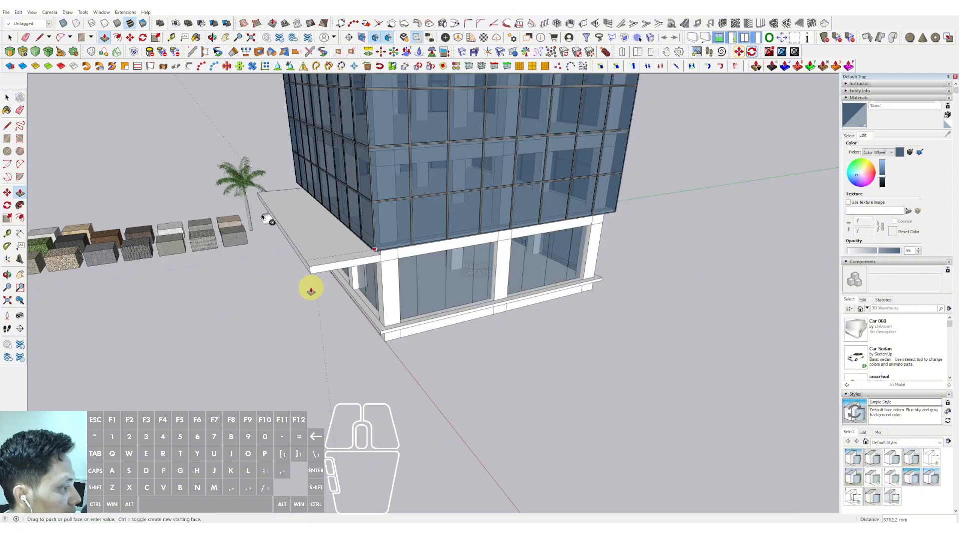
left_click(297, 289)
scroll(359, 267, "up", 1)
left_click(377, 257)
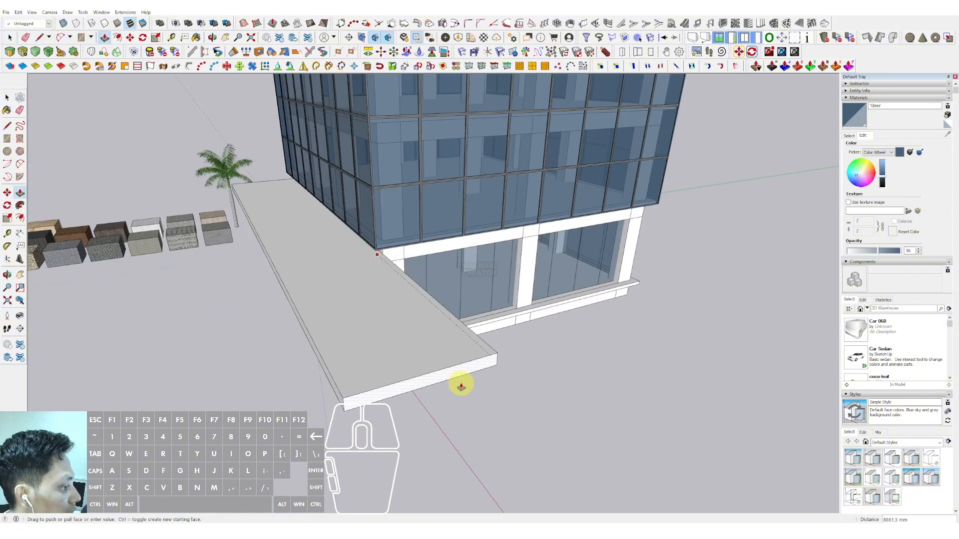
scroll(460, 388, "down", 2)
middle_click_drag(461, 389, 528, 389)
left_click(522, 383)
key("space")
Step: Draw a rectangle about 3370 × 400 mm at the canopy's corner and push/pull it about 16680 mm along the front
scroll(522, 370, "up", 1)
middle_click_drag(518, 320, 256, 282)
scroll(257, 283, "up", 2)
key("r")
scroll(311, 242, "up", 2)
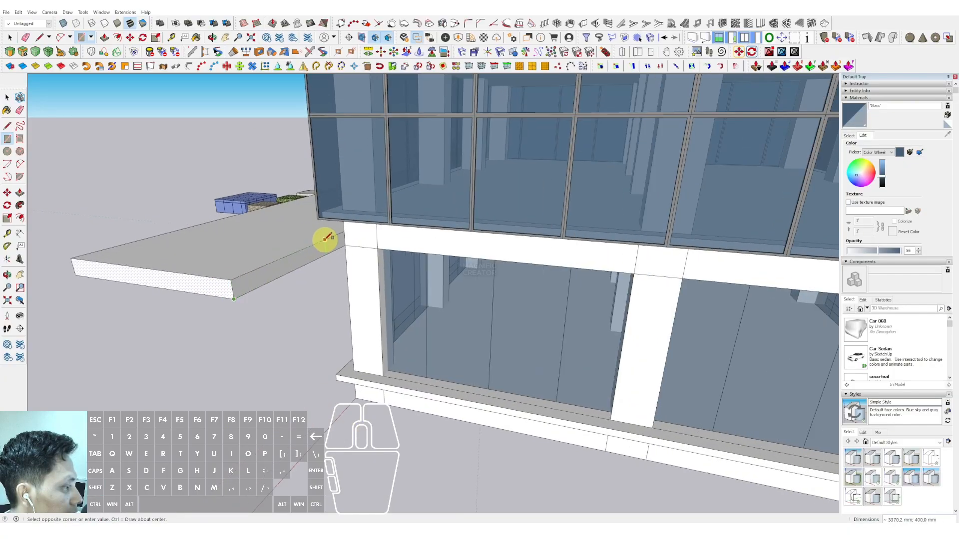
left_click(353, 236)
key("p")
middle_click_drag(421, 246, 373, 238)
left_click(538, 303)
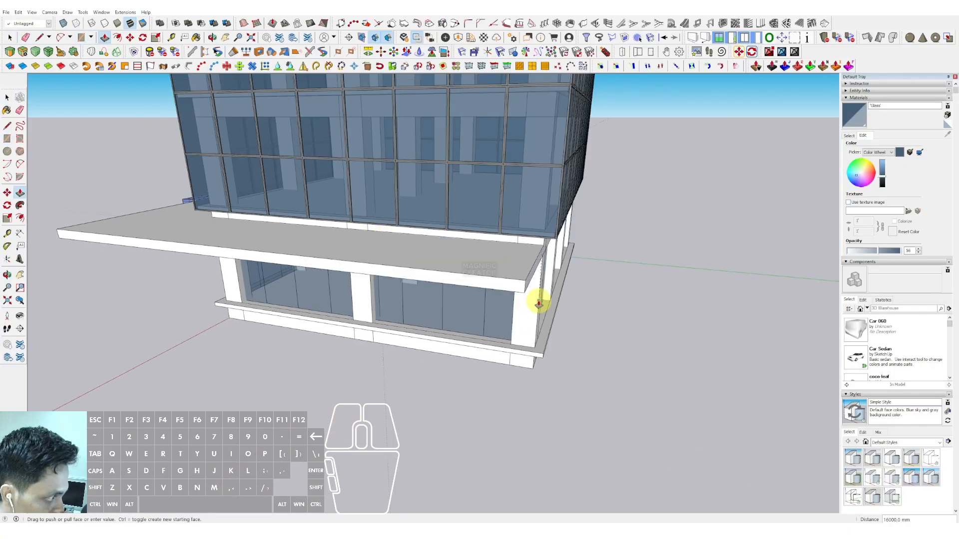
Step: Round the canopy's outer corner with an arc and push/pull away the leftover corner piece
left_click(543, 355)
middle_click_drag(543, 356, 360, 381)
key("a")
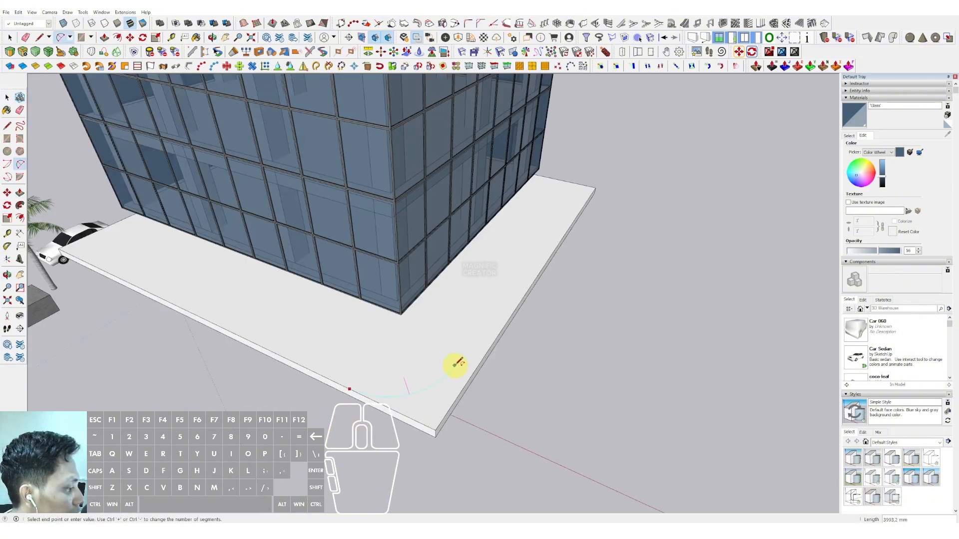
double_click(478, 363)
scroll(417, 409, "up", 2)
key("p")
left_click(434, 402)
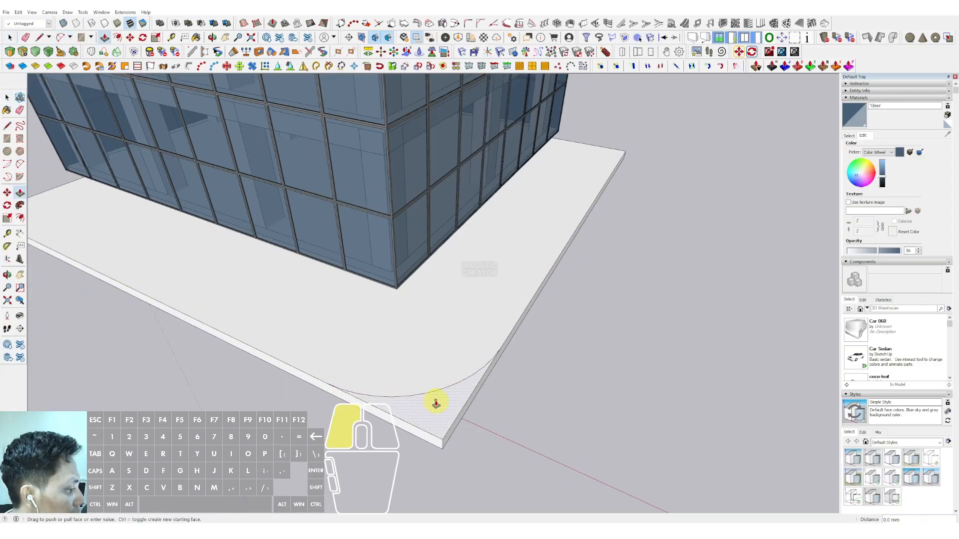
left_click(434, 439)
Step: Draw an S-shaped curve of tangent arcs across the canopy slab from its front edge back toward the side edge
key("space")
scroll(463, 316, "down", 3)
middle_click_drag(463, 318, 428, 355)
key("a")
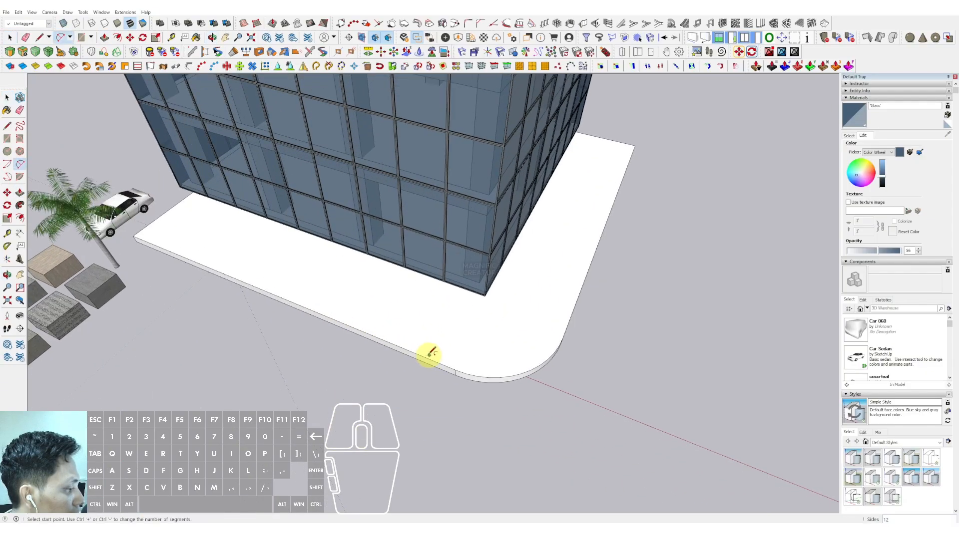
left_click(454, 369)
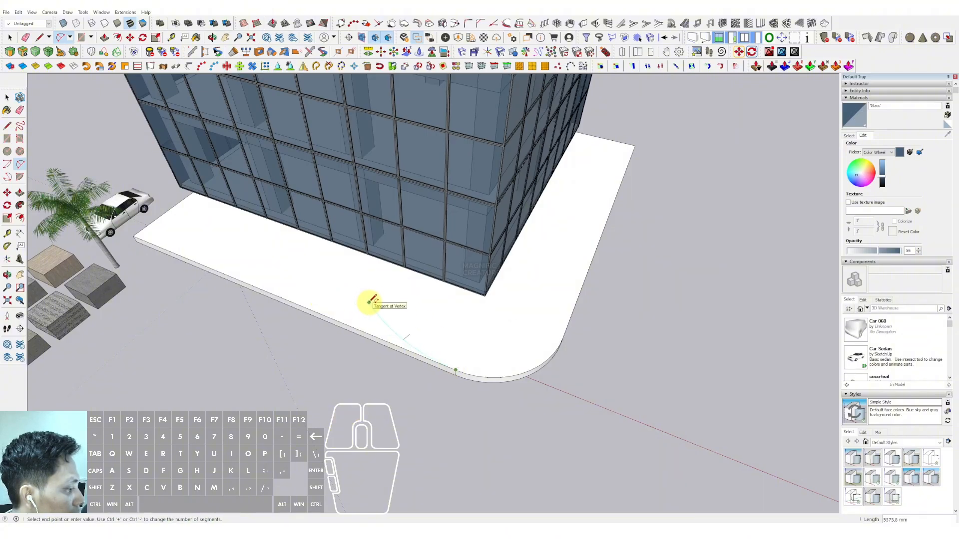
double_click(368, 302)
left_click(369, 302)
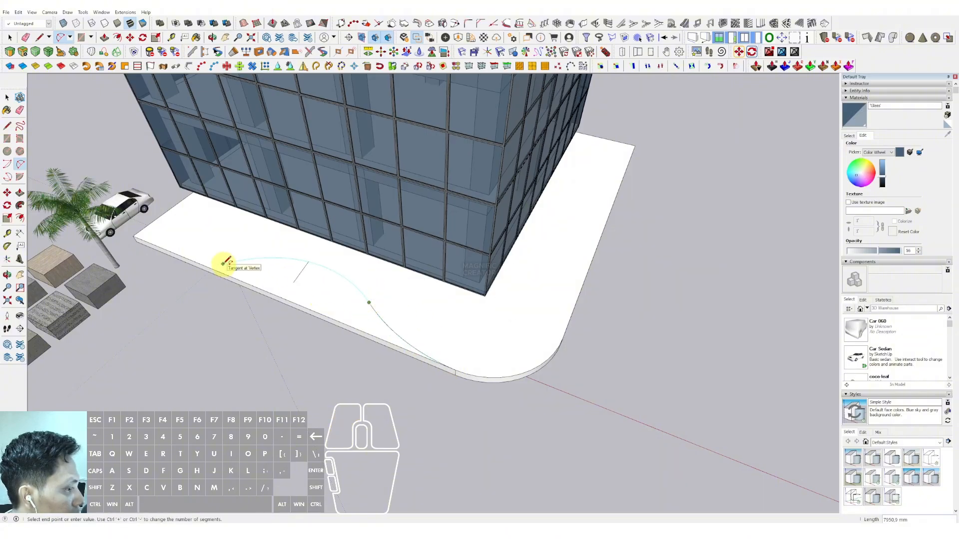
left_click(223, 263)
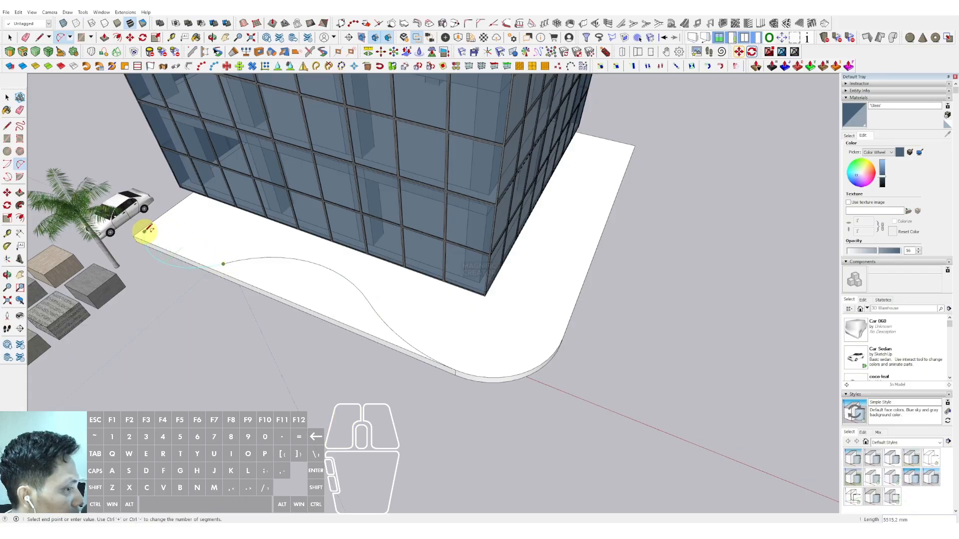
Step: Push/pull away the canopy portion outside the curve and erase the leftover edge
key("p")
scroll(225, 268, "up", 2)
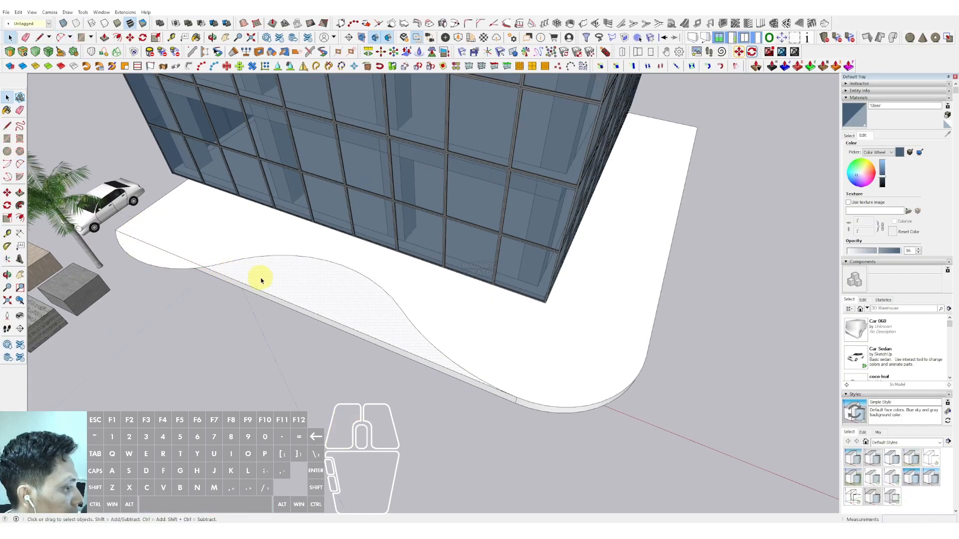
left_click(257, 274)
left_click(270, 303)
mouse_move(270, 303)
middle_mouse_down()
mouse_move(261, 267)
mouse_move(234, 252)
mouse_move(276, 261)
middle_mouse_up()
left_click(337, 286)
key("Escape")
key("e")
left_click(258, 250)
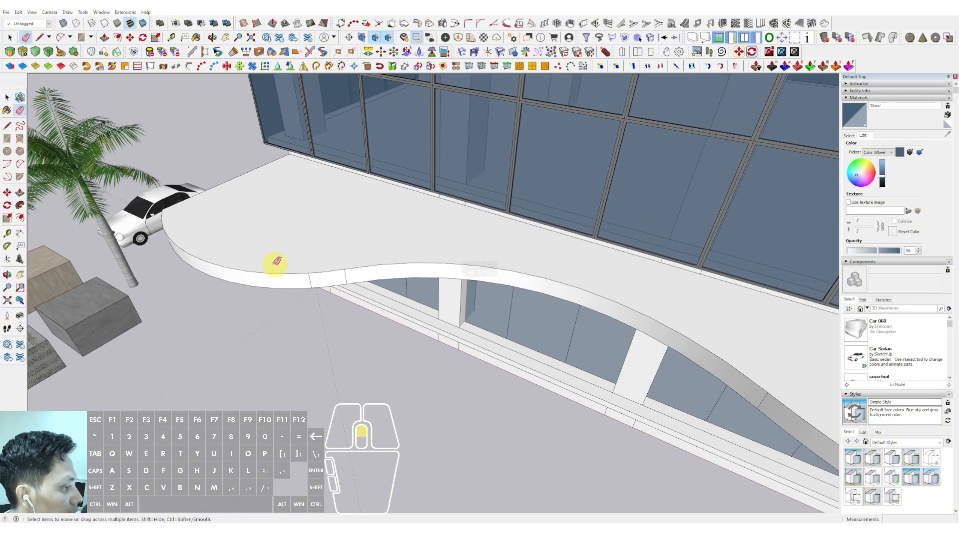
Step: Make the wavy canopy slab into a group
key("space")
scroll(277, 262, "down", 5)
scroll(406, 251, "down", 2)
mouse_move(353, 276)
middle_mouse_down()
mouse_move(406, 252)
mouse_move(492, 157)
mouse_move(419, 257)
mouse_move(460, 180)
mouse_move(471, 319)
middle_mouse_up()
triple_click(471, 298)
right_click(471, 298)
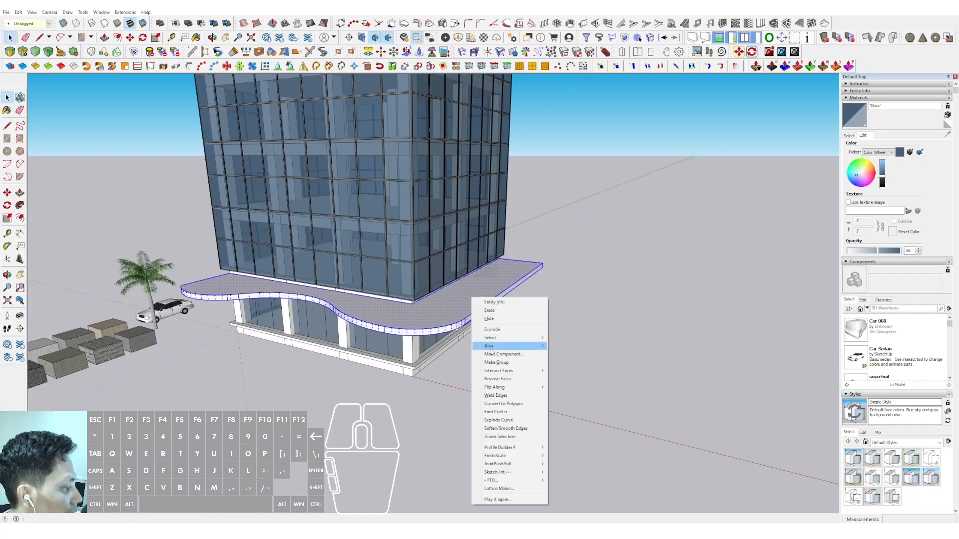
left_click(487, 363)
Step: Draw a rectangle about 10570 × 5160 mm on the building's roof
scroll(417, 281, "down", 4)
scroll(391, 247, "up", 2)
mouse_move(417, 264)
middle_mouse_down()
mouse_move(393, 248)
mouse_move(409, 165)
middle_mouse_up()
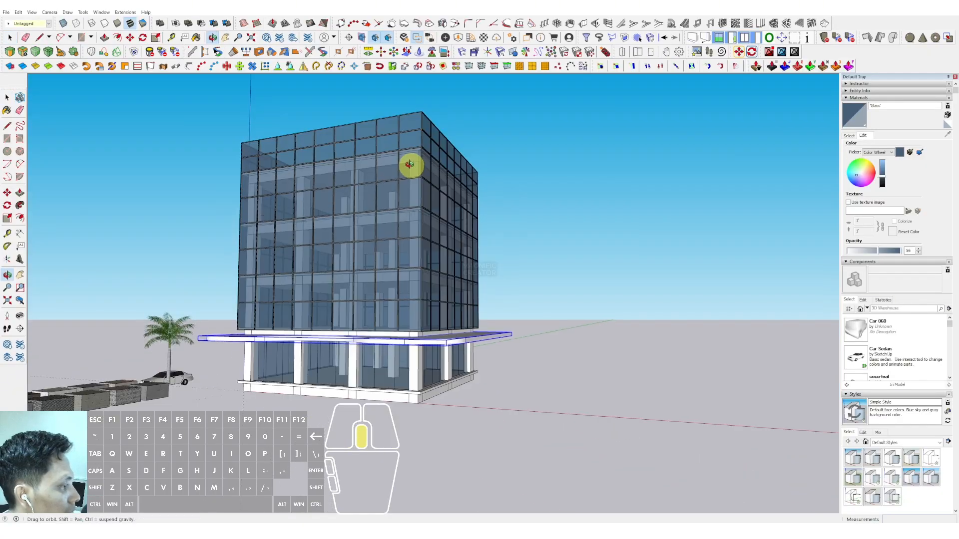
scroll(383, 222, "up", 3)
mouse_move(383, 222)
middle_mouse_down()
mouse_move(418, 226)
mouse_move(368, 276)
mouse_move(443, 208)
mouse_move(437, 270)
mouse_move(375, 265)
middle_mouse_up()
scroll(358, 241, "down", 3)
middle_click_drag(394, 225, 403, 306)
scroll(398, 274, "up", 2)
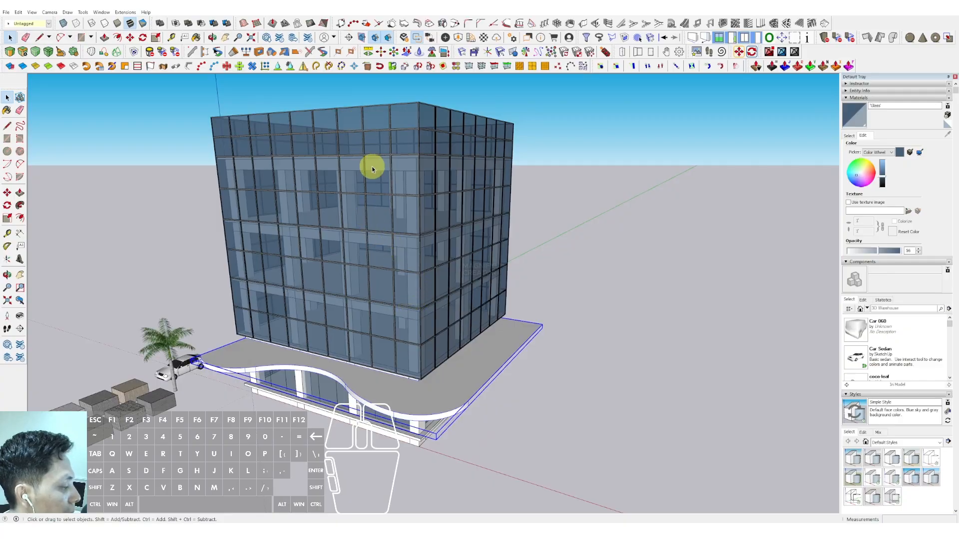
middle_click_drag(372, 169, 400, 315)
scroll(429, 228, "up", 2)
key("r")
left_click(281, 125)
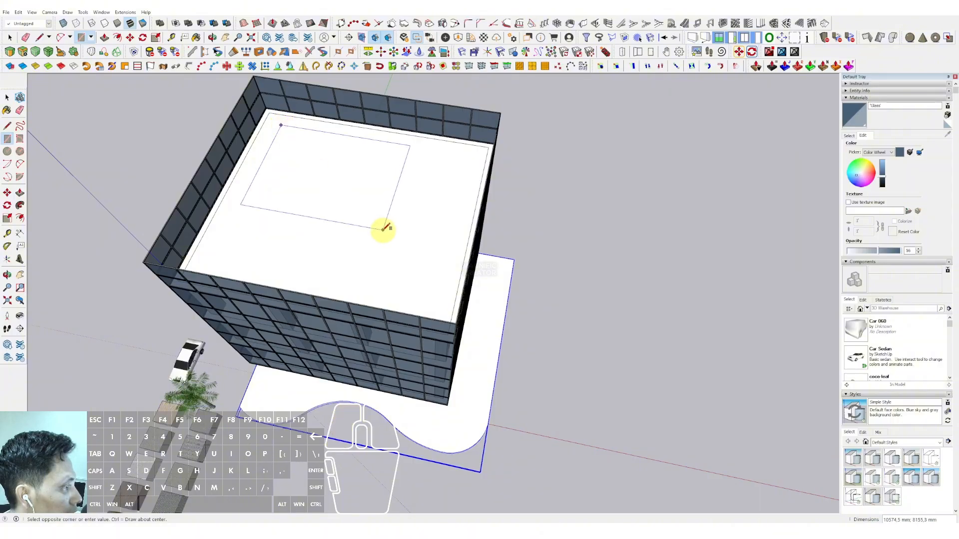
left_click(384, 228)
Step: Push/pull the roof rectangle upward into a rooftop block
key("p")
left_click(364, 199)
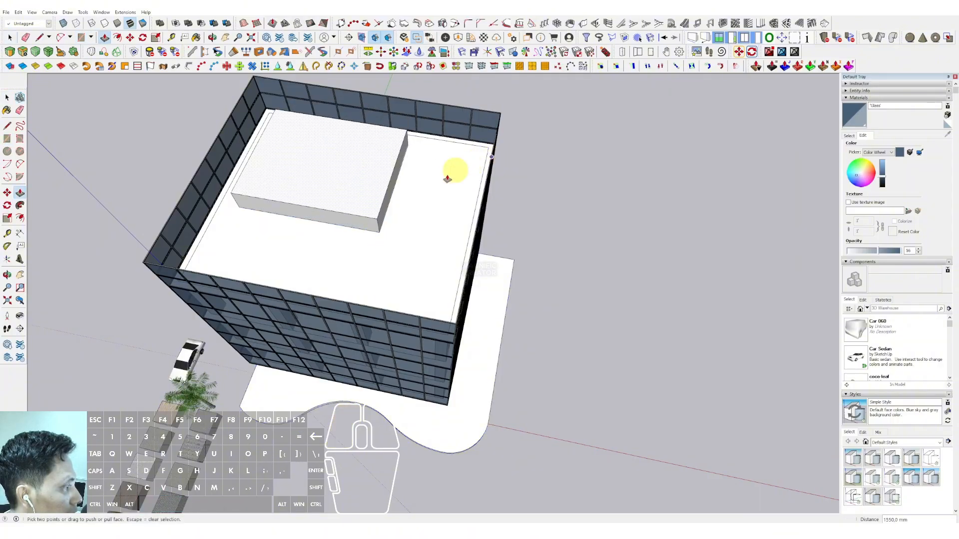
middle_click_drag(448, 178, 381, 113)
left_click(431, 79)
Step: Make the rooftop block into a group
key("space")
triple_click(386, 114)
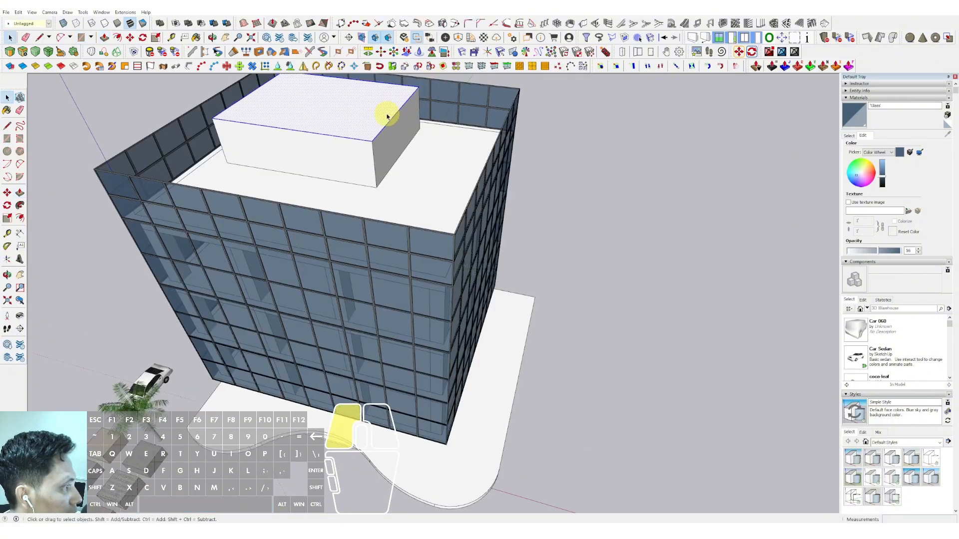
right_click(386, 114)
left_click(405, 178)
Step: Draw a rectangle about 14780 × 18200 mm covering the front glass facade
scroll(394, 230, "down", 3)
middle_click_drag(394, 230, 420, 168)
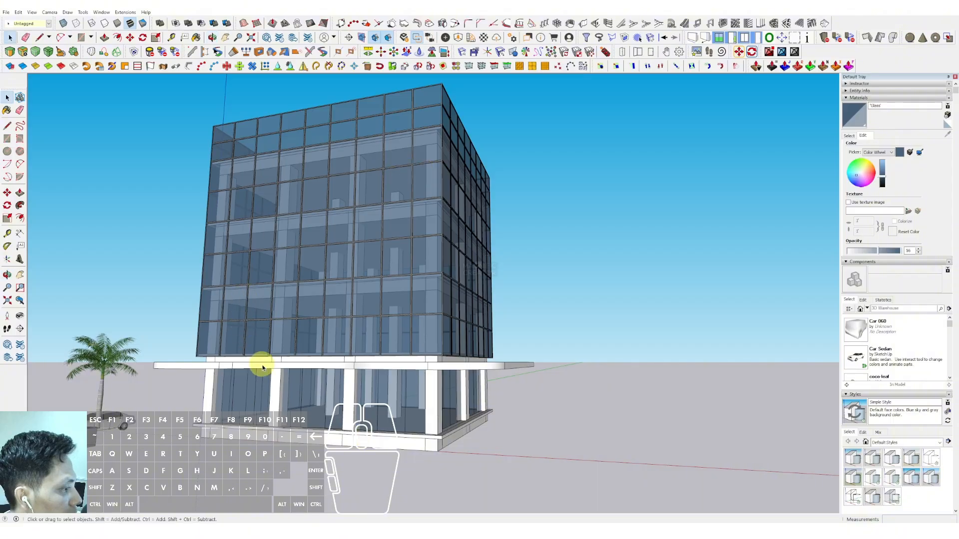
scroll(216, 128, "up", 6)
key("r")
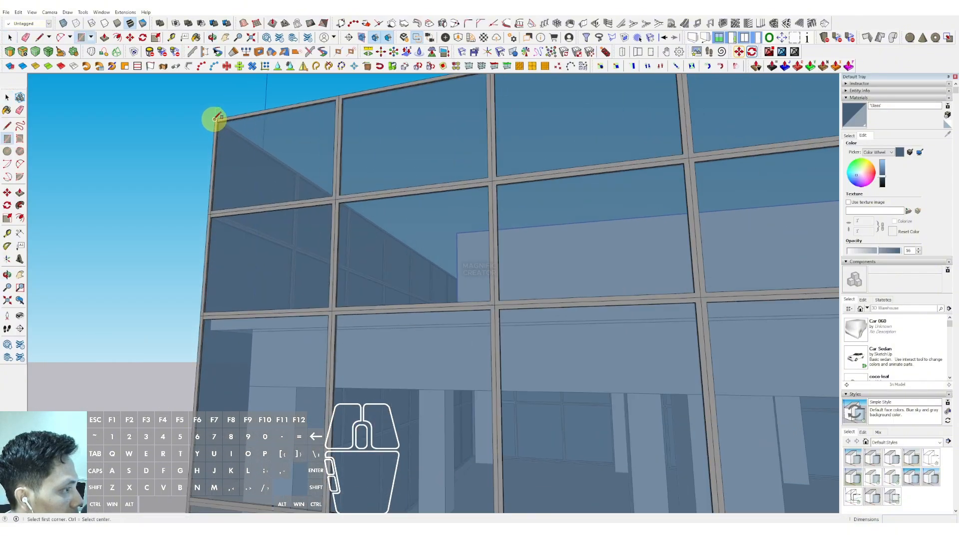
left_click(214, 120)
scroll(257, 186, "down", 3)
scroll(229, 144, "up", 5)
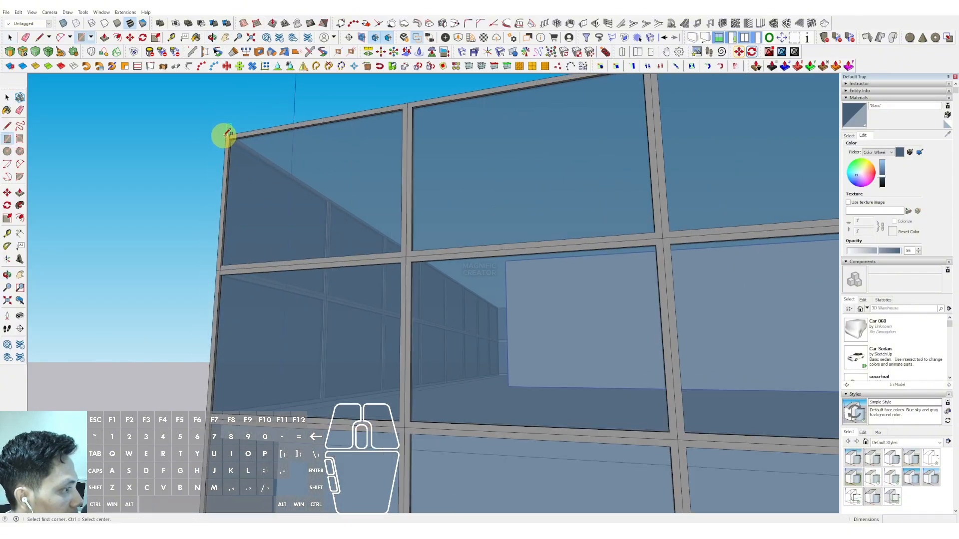
scroll(223, 134, "up", 1)
scroll(302, 129, "down", 8)
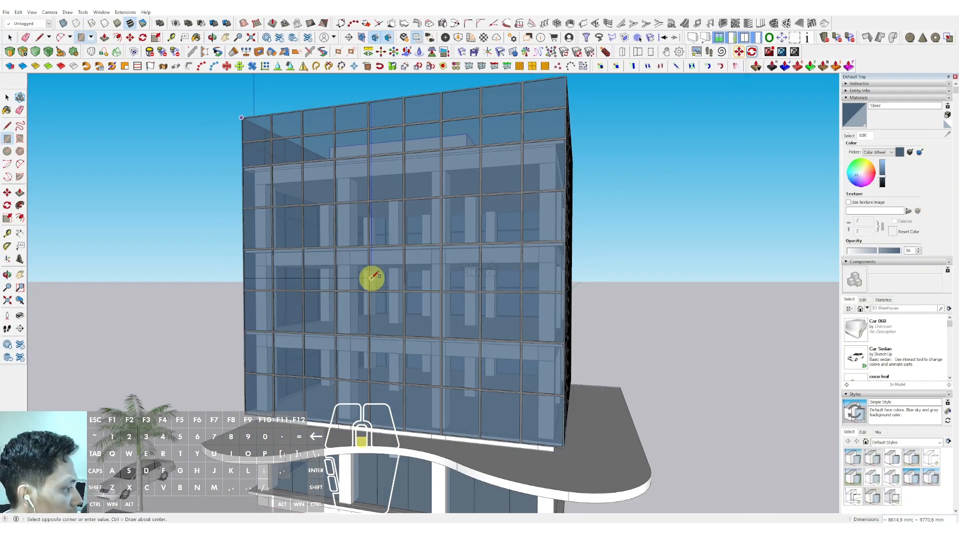
scroll(390, 309, "up", 1)
scroll(449, 370, "up", 3)
left_click(463, 378)
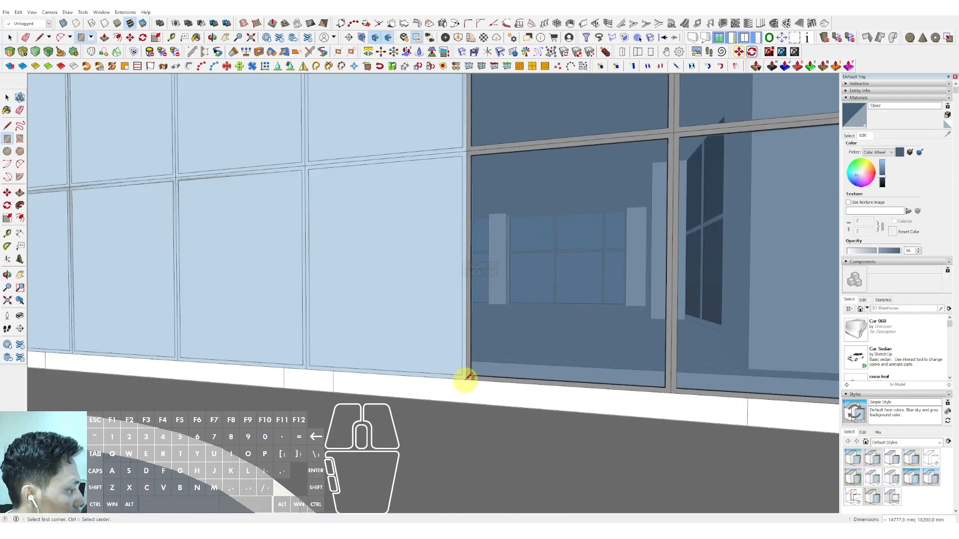
Step: Draw an S-shaped curve of two arcs across the facade rectangle from its bottom edge to its top corner
scroll(407, 332, "down", 1)
key("space")
scroll(408, 332, "down", 3)
scroll(331, 315, "down", 2)
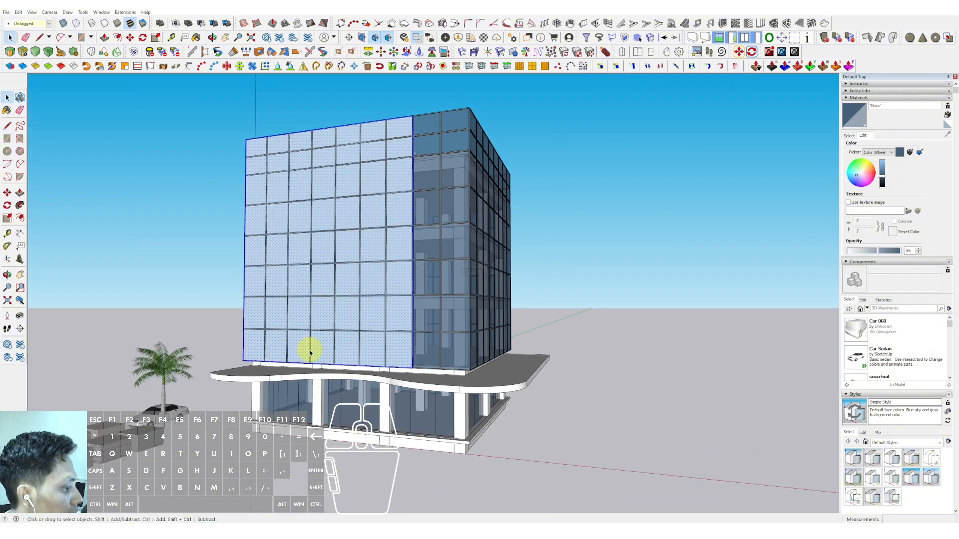
scroll(310, 347, "up", 5)
left_click(300, 367)
key("a")
scroll(283, 364, "up", 4)
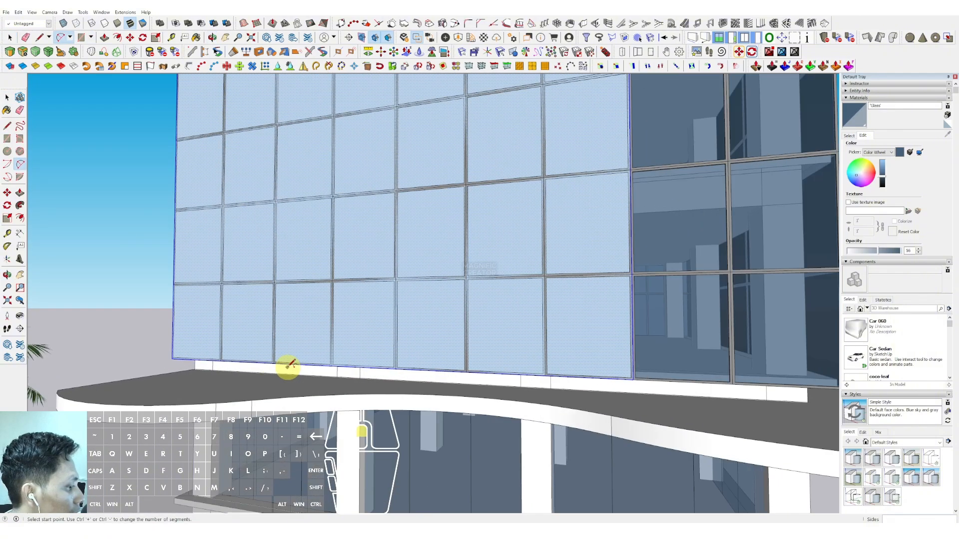
scroll(391, 181, "down", 5)
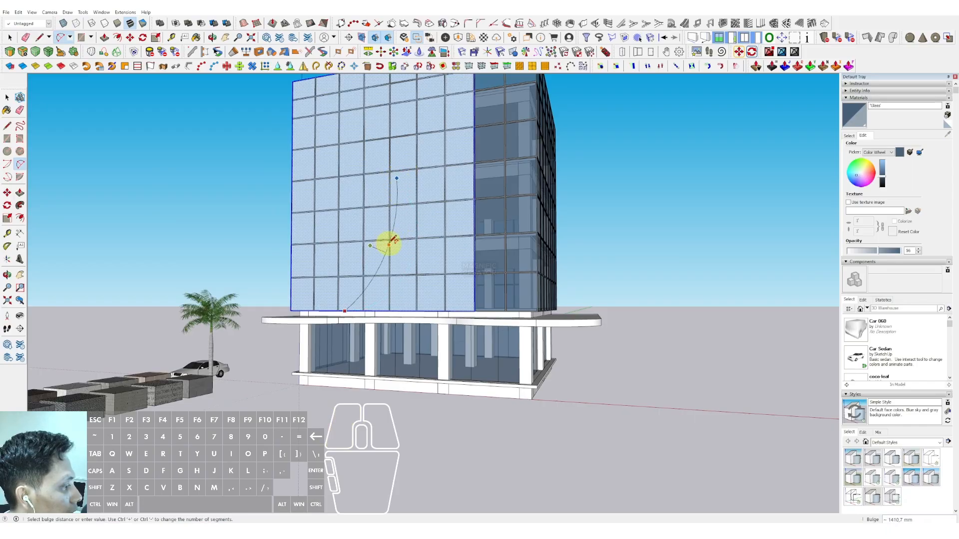
scroll(392, 241, "up", 1)
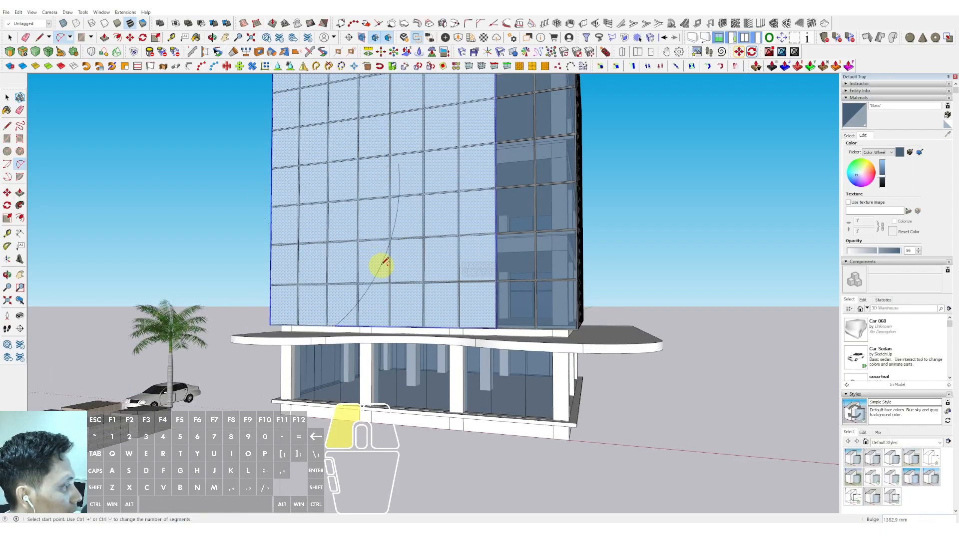
middle_click_drag(384, 262, 384, 223)
left_click(385, 224)
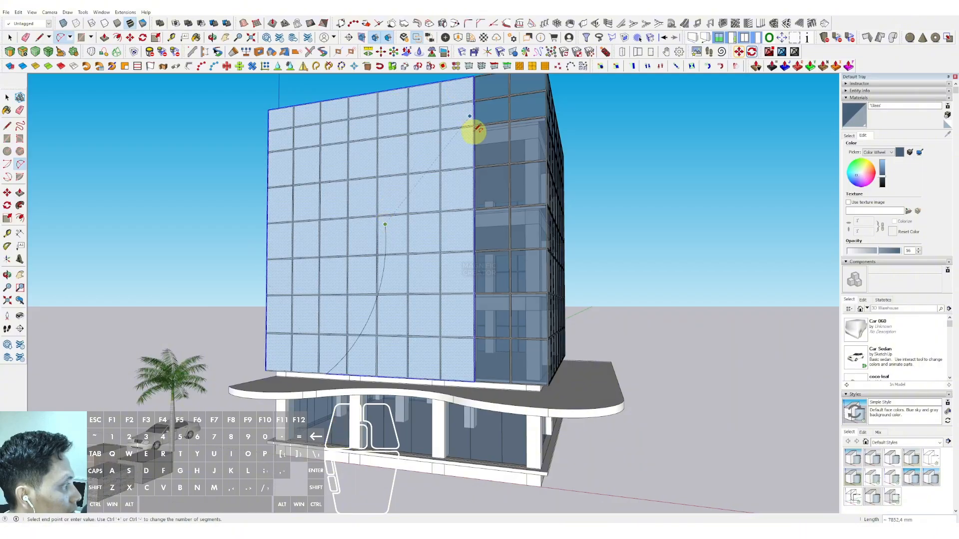
scroll(473, 141, "up", 5)
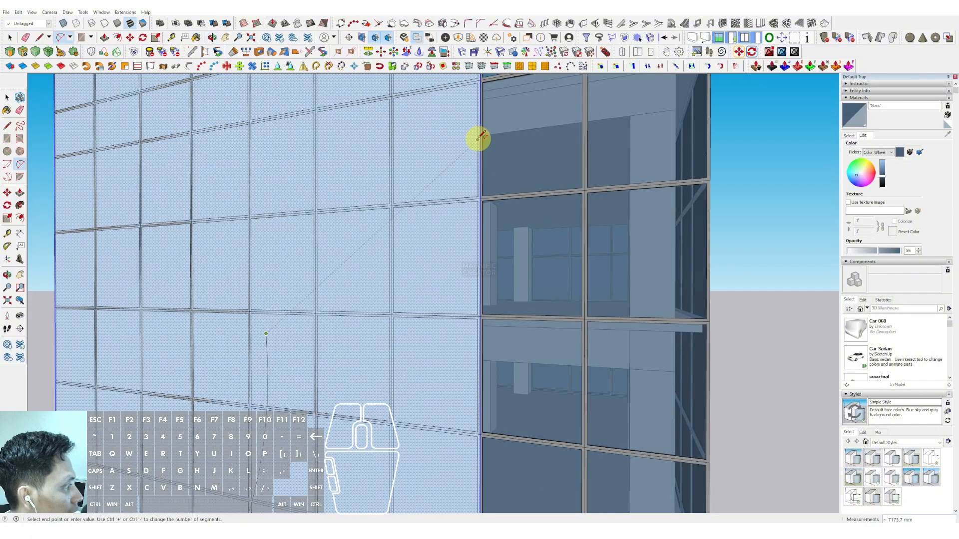
left_click(481, 129)
scroll(402, 132, "down", 4)
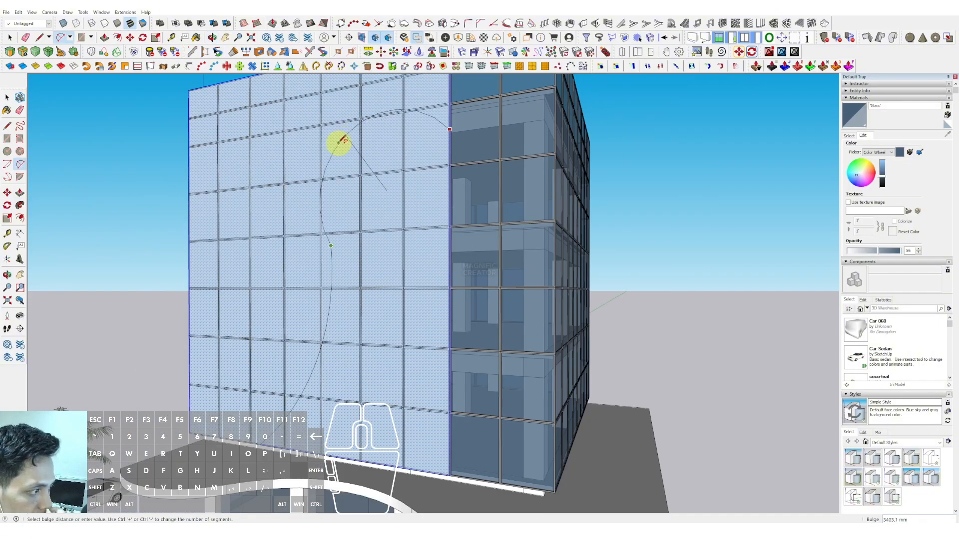
scroll(364, 153, "up", 2)
left_click(368, 152)
Step: Delete the part of the facade rectangle beyond the curve
key("space")
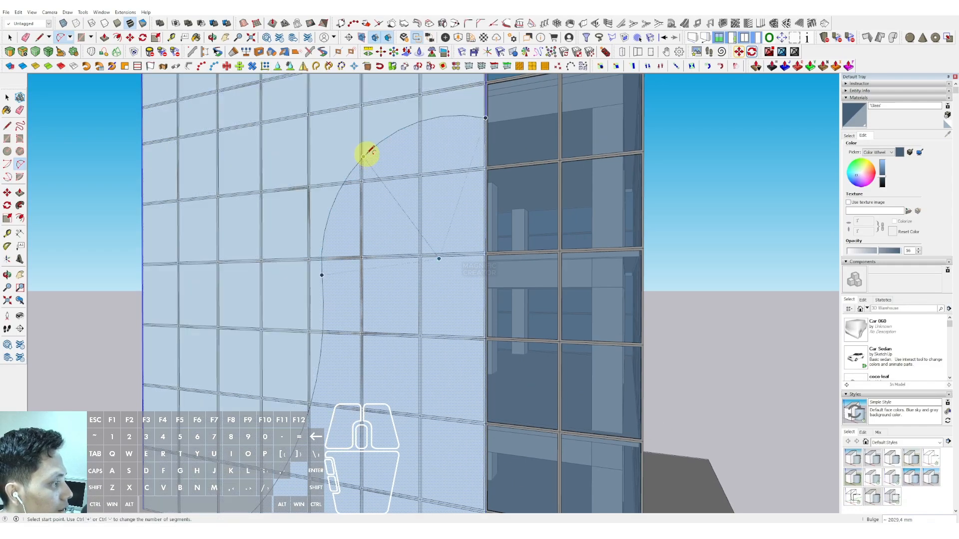
scroll(368, 154, "down", 5)
key("Delete")
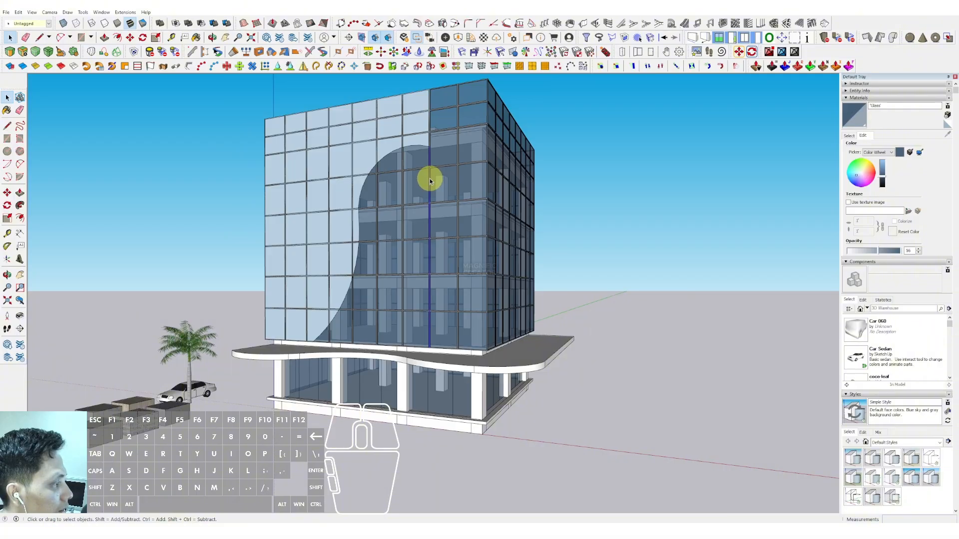
Step: Push/pull the curved facade panel outward to give it thickness
scroll(400, 392, "up", 6)
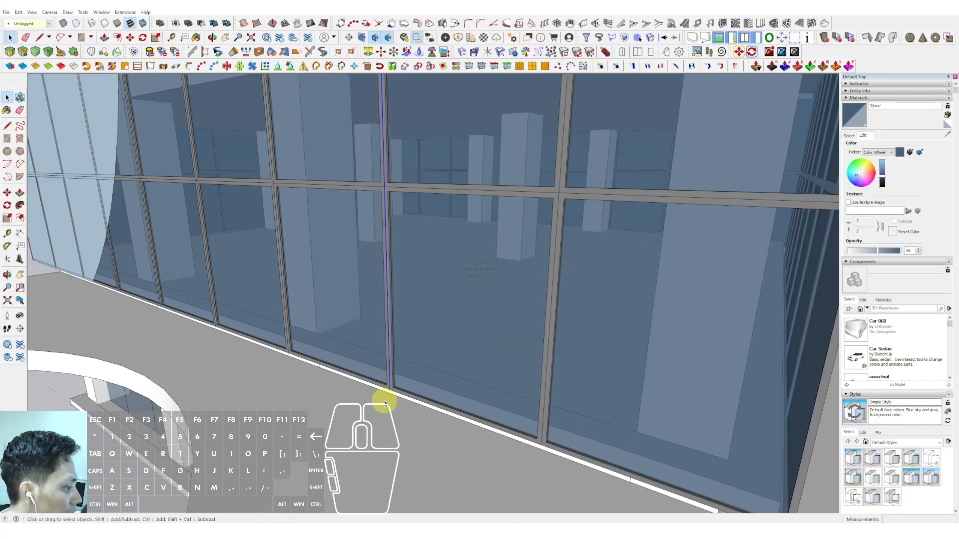
scroll(372, 370, "down", 6)
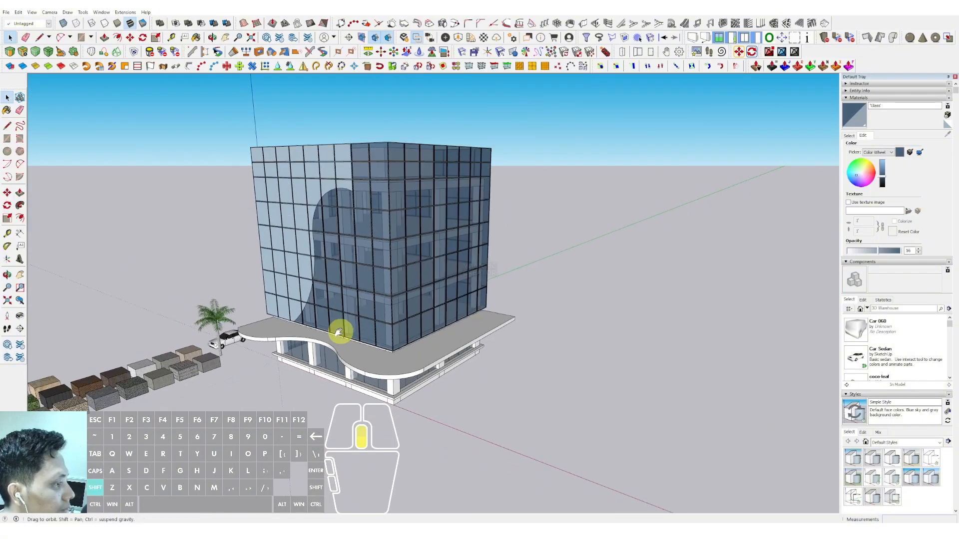
scroll(339, 199, "up", 5)
scroll(343, 203, "down", 5)
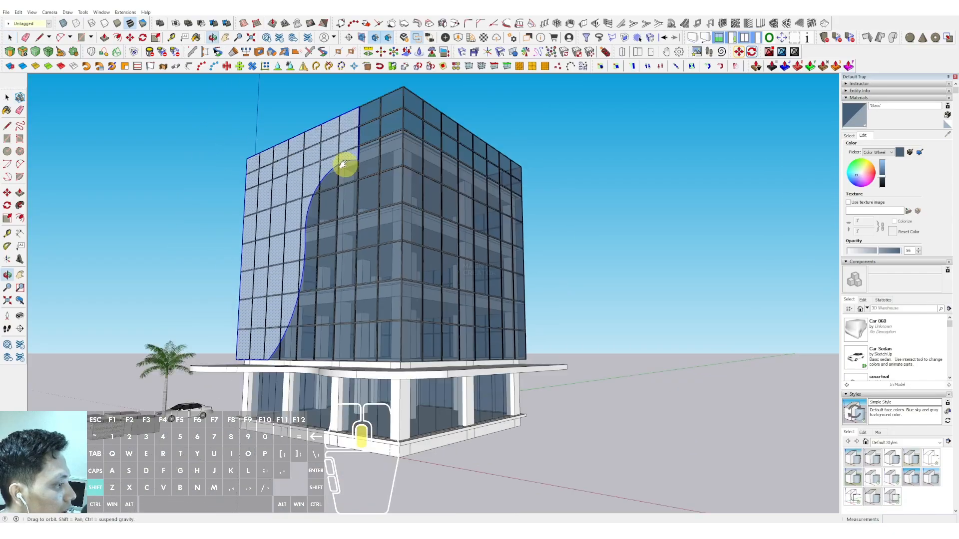
scroll(342, 165, "up", 3)
middle_click_drag(344, 163, 403, 138)
key("p")
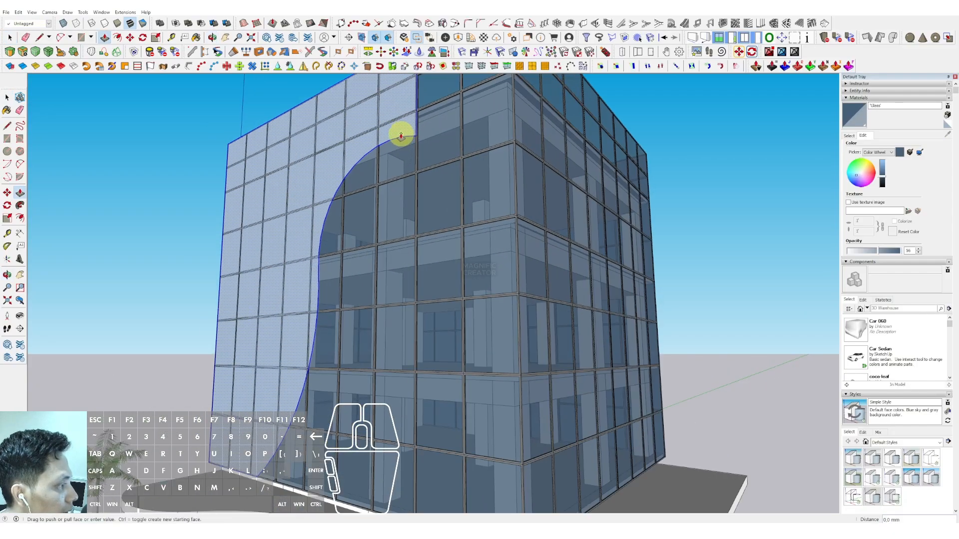
mouse_move(401, 135)
left_mouse_down()
mouse_move(381, 132)
mouse_move(394, 135)
left_mouse_up()
Step: Make the curved facade panel into a group
key("space")
left_click(397, 124)
right_click(397, 126)
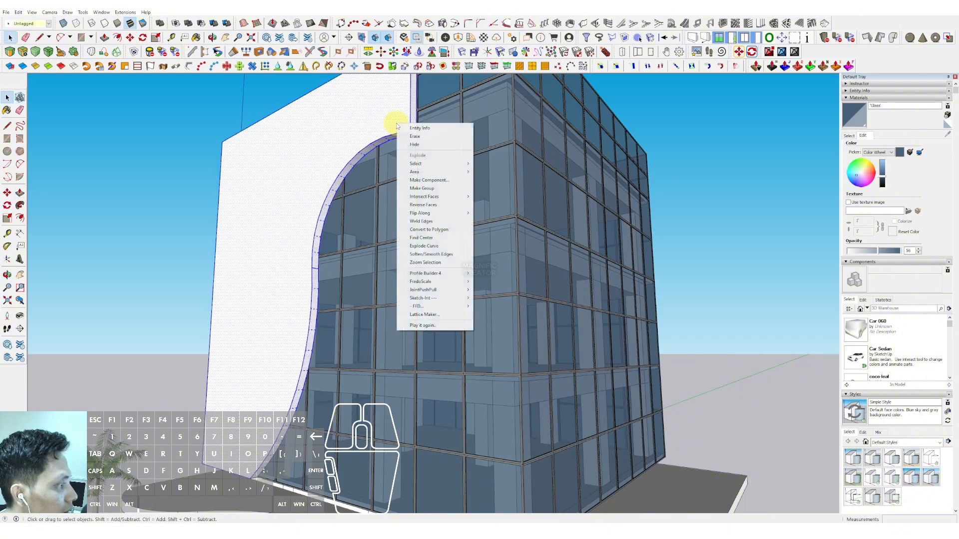
left_click(421, 190)
Step: Inside the group, push/pull the panel's side face out to the building's corner
scroll(367, 204, "down", 6)
scroll(353, 223, "up", 1)
middle_click_drag(353, 223, 462, 204)
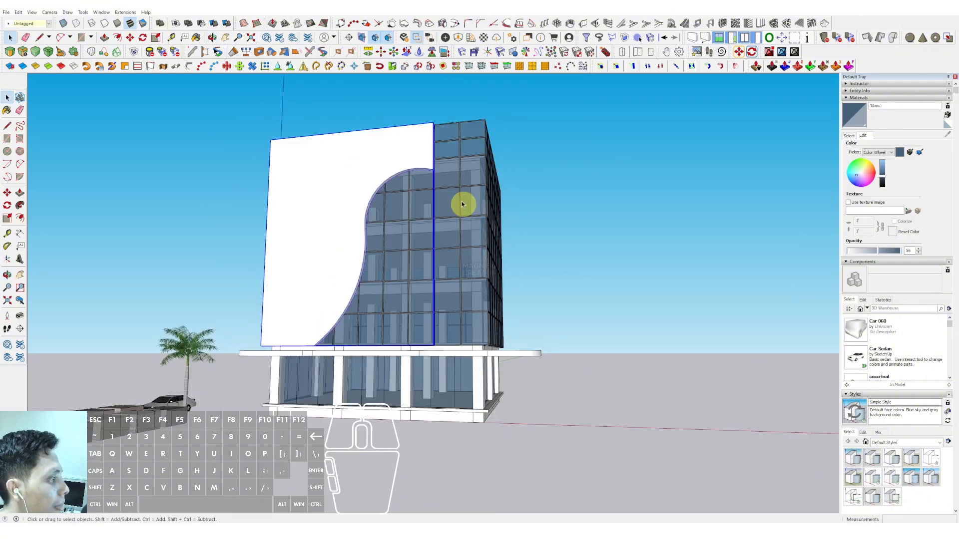
scroll(435, 167, "up", 3)
scroll(368, 167, "up", 5)
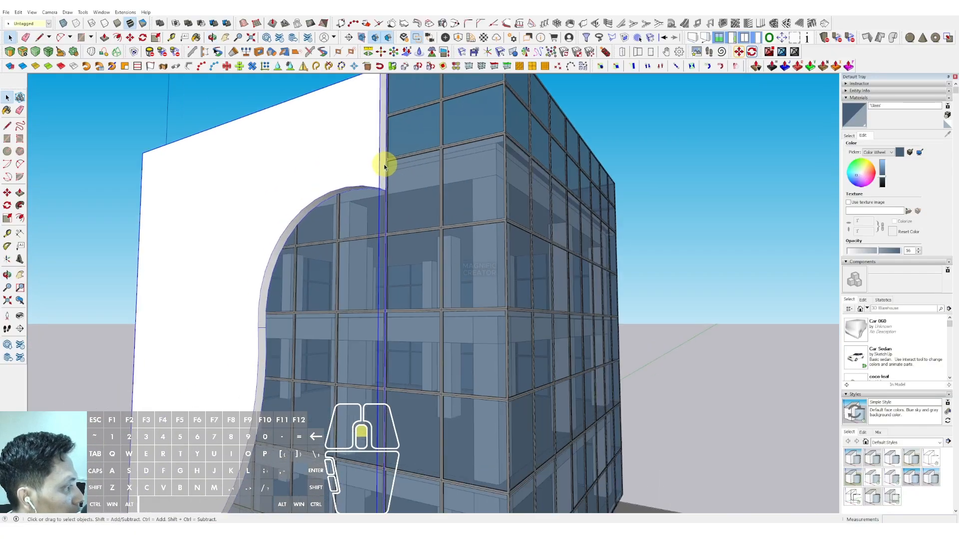
double_click(384, 166)
key("v")
left_click(381, 149)
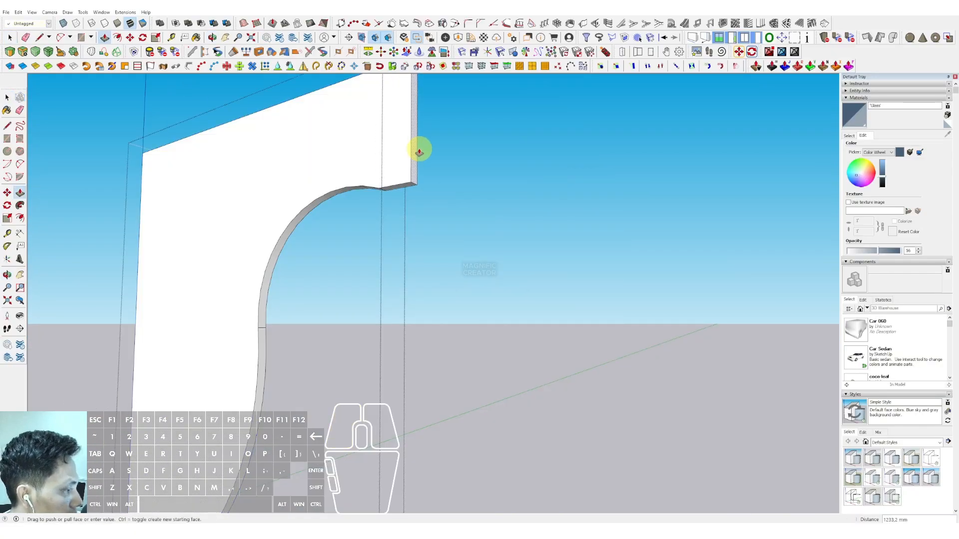
key("i")
left_click(505, 180)
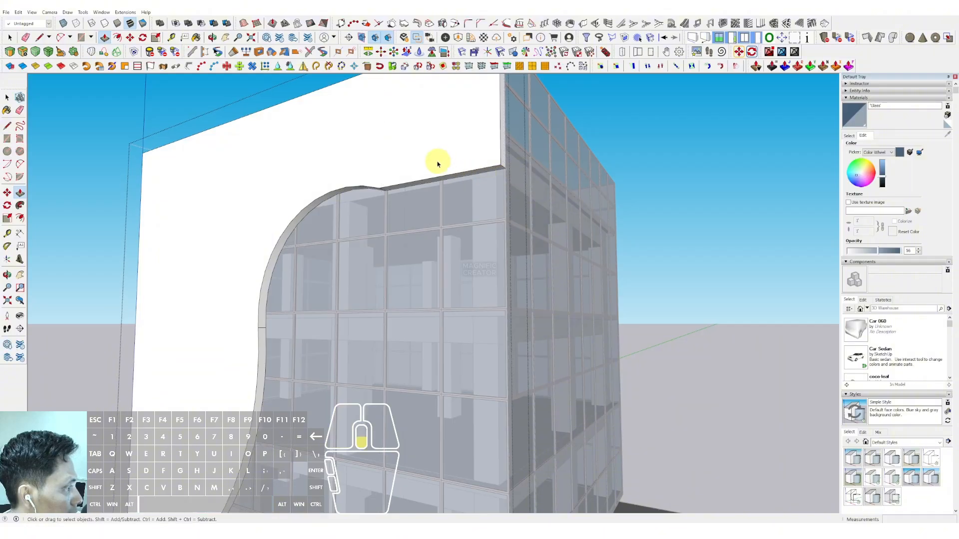
Step: Draw a horizontal line along the white panel's top edge, extending past its left side
scroll(438, 163, "down", 5)
key("space")
middle_click_drag(691, 129, 523, 175)
scroll(447, 197, "up", 2)
middle_click_drag(385, 204, 332, 206, "shift")
middle_click_drag(332, 205, 434, 227)
scroll(337, 248, "down", 1)
scroll(337, 248, "down", 1)
middle_click_drag(337, 248, 395, 225, "shift")
middle_click_drag(394, 224, 402, 253)
scroll(344, 227, "up", 1)
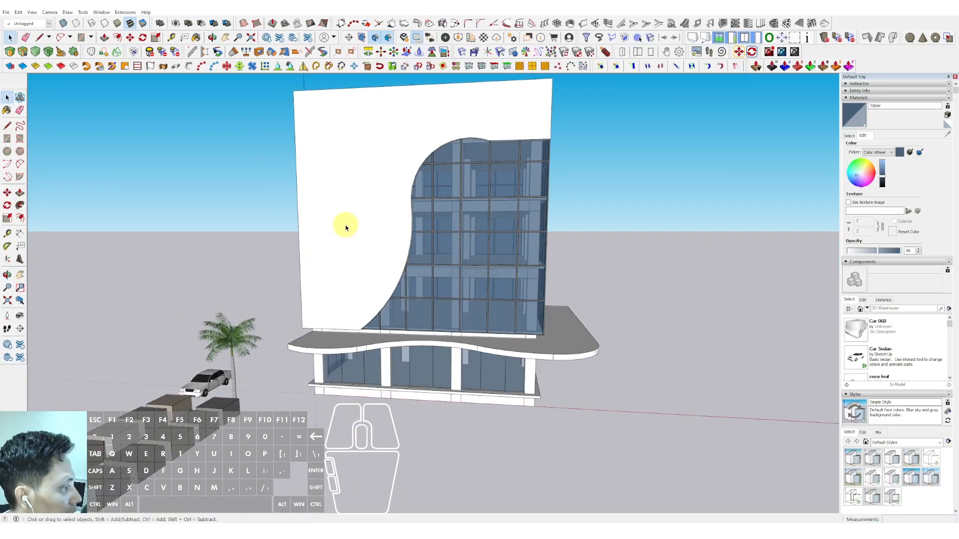
middle_click_drag(357, 213, 452, 294)
key("l")
left_click(555, 151)
scroll(317, 182, "down", 1)
middle_click_drag(316, 183, 278, 246)
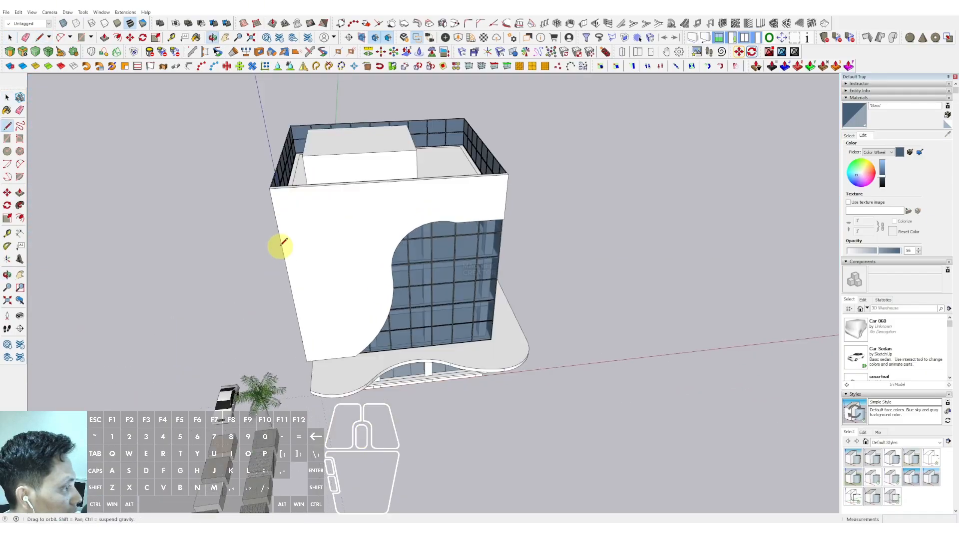
scroll(310, 197, "up", 1)
scroll(305, 184, "down", 2)
left_click(170, 193, "shift")
key("space")
Step: Copy the horizontal line down to the panel's bottom corner as 9 equal divisions
left_click(239, 188)
middle_click_drag(293, 184, 260, 161)
key("m")
key("ctrl")
left_click(262, 162)
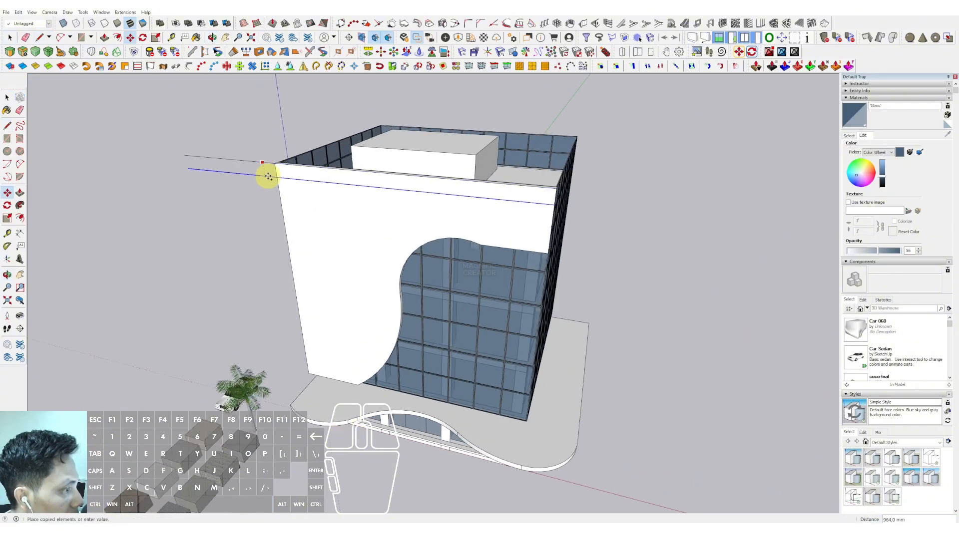
scroll(318, 353, "up", 2)
left_click(306, 377)
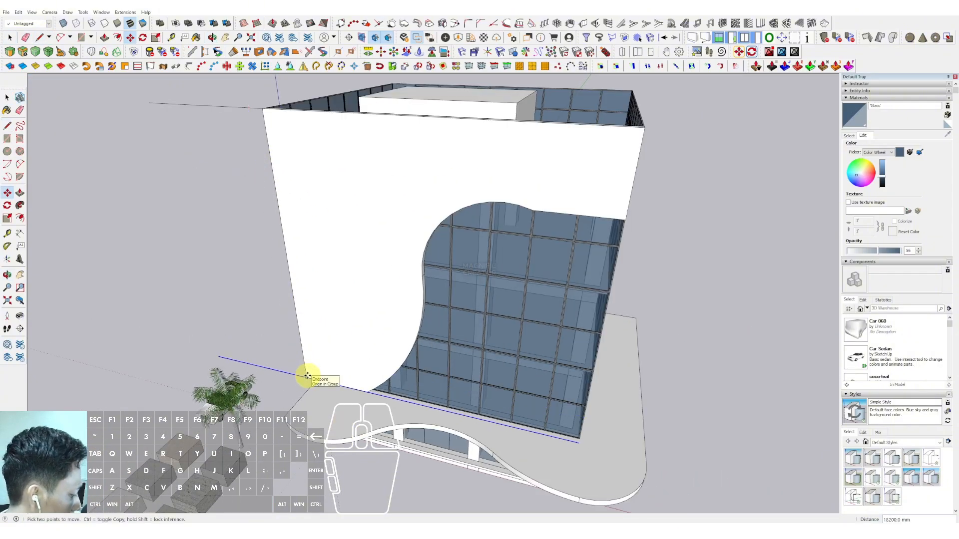
type("9/")
key("Return")
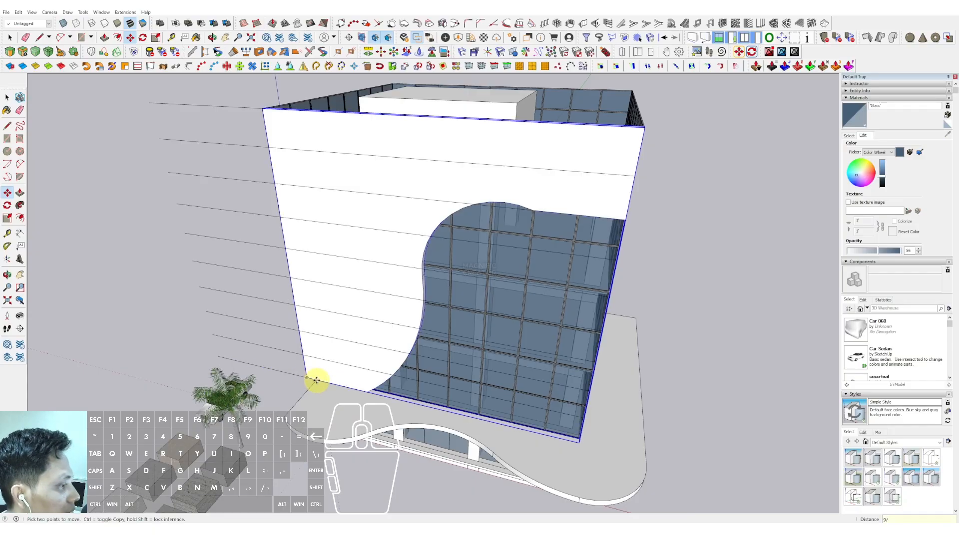
key("l")
scroll(287, 265, "up", 2)
left_click(289, 244)
key("shift")
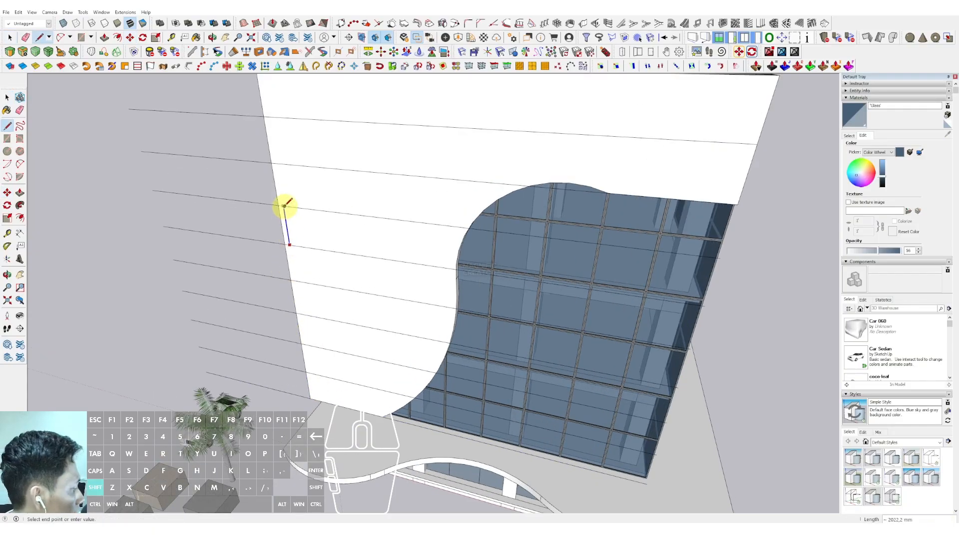
left_click(285, 206)
key("space")
scroll(295, 234, "down", 5)
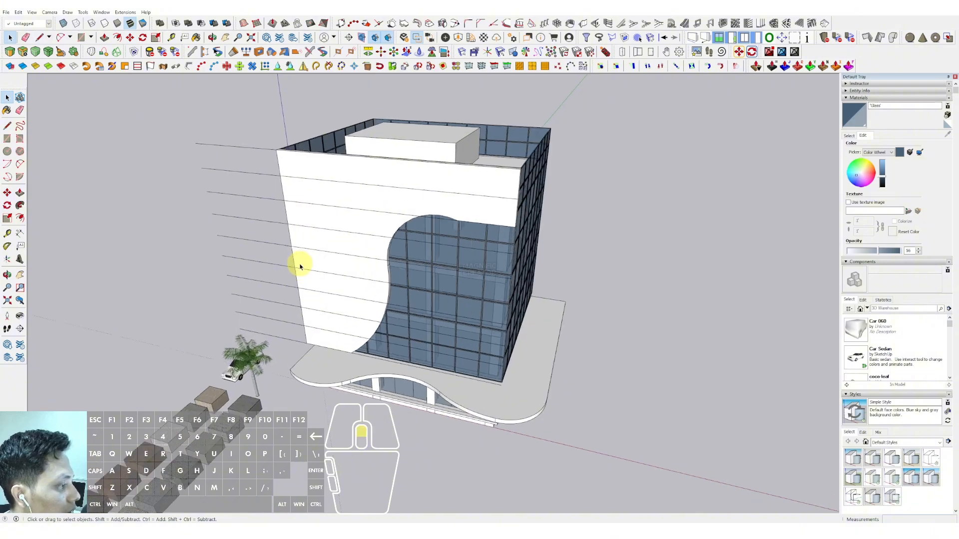
key("ctrl+z")
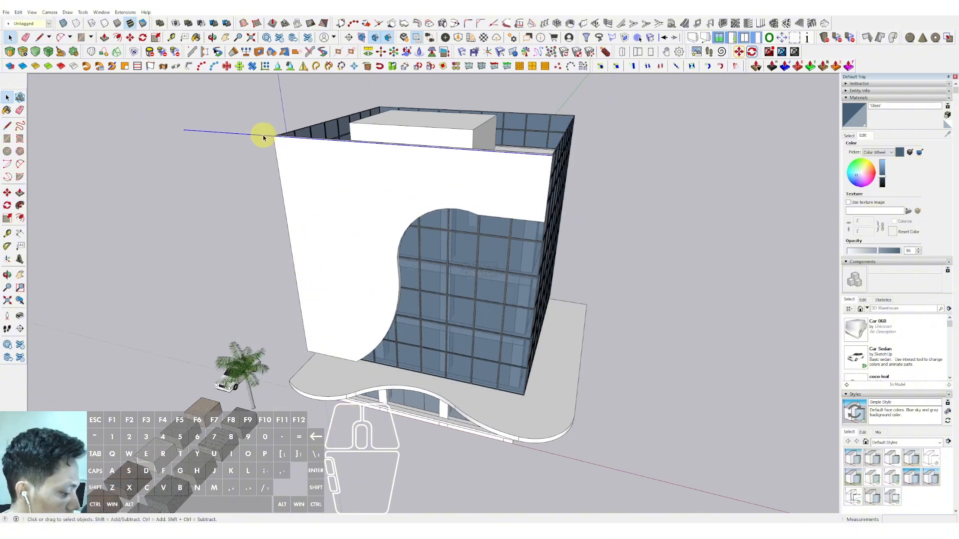
left_click(258, 143)
scroll(306, 344, "up", 2)
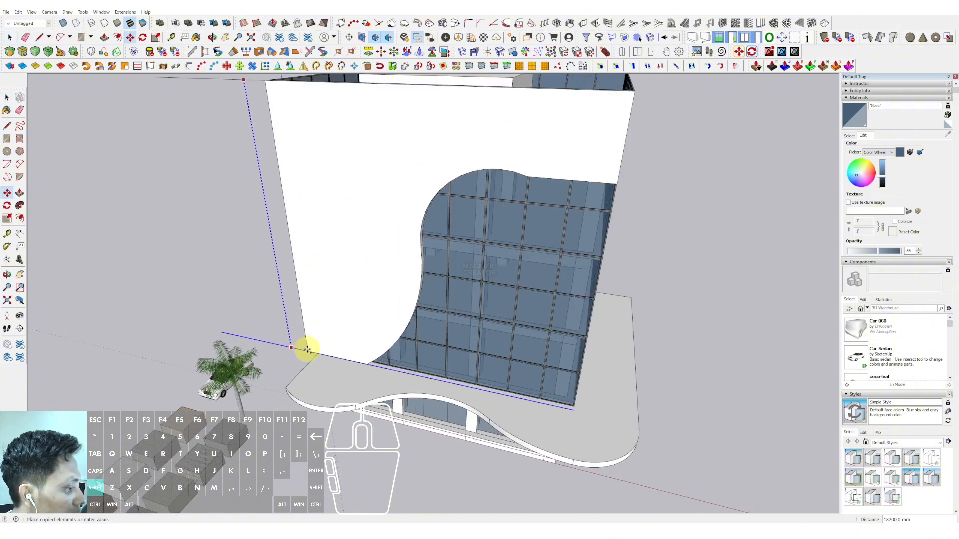
left_click(310, 349)
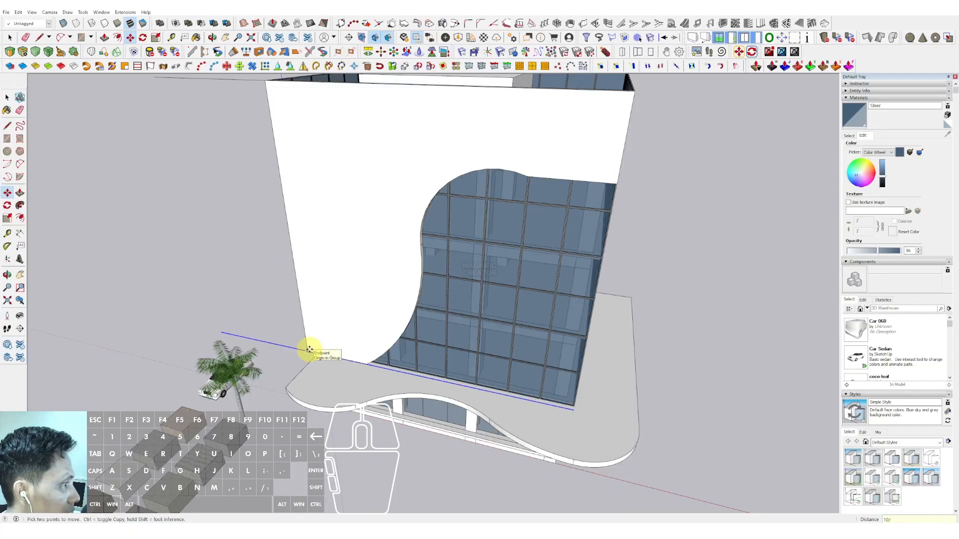
key("Return")
Step: Draw a vertical line from the panel's bottom-left corner up past its top edge
key("space")
scroll(302, 298, "down", 2)
scroll(308, 324, "up", 3)
key("d")
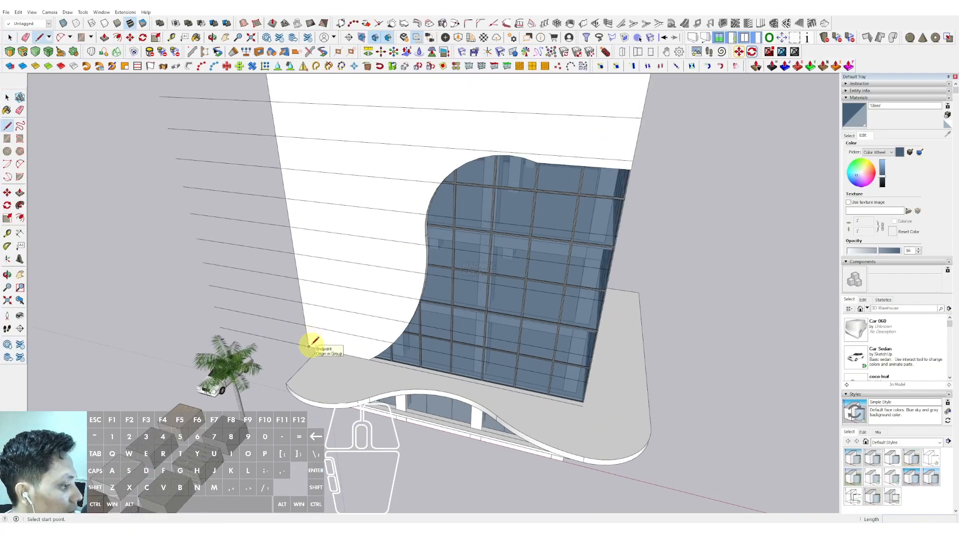
left_click(309, 345)
scroll(314, 220, "down", 3)
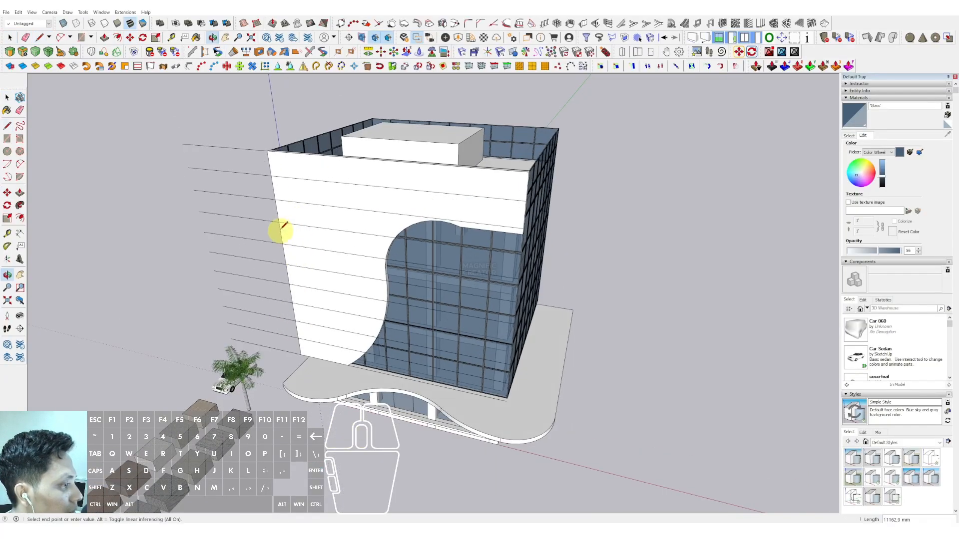
left_click(268, 96)
key("space")
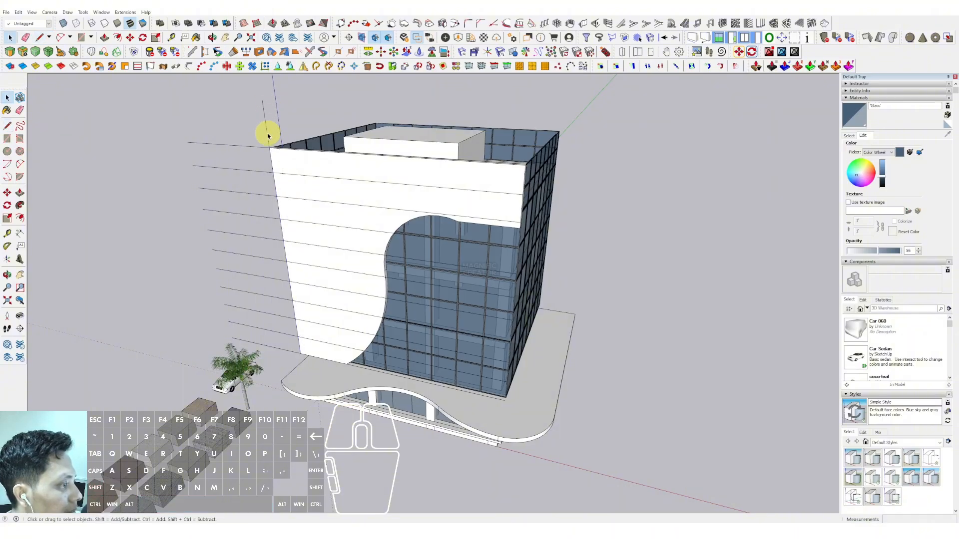
Step: Copy the vertical line across to the panel's right edge as equal divisions
scroll(242, 165, "down", 2)
left_click(300, 311)
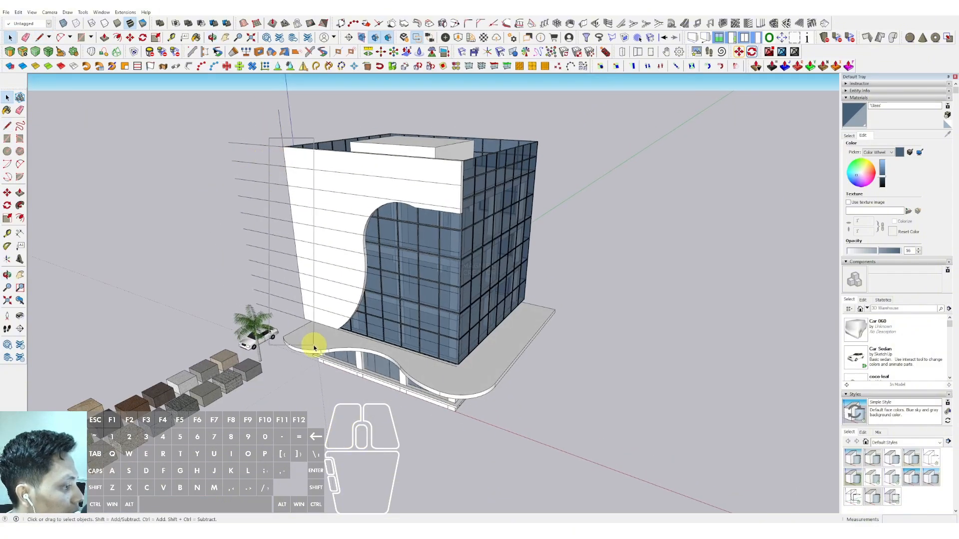
scroll(306, 214, "up", 3)
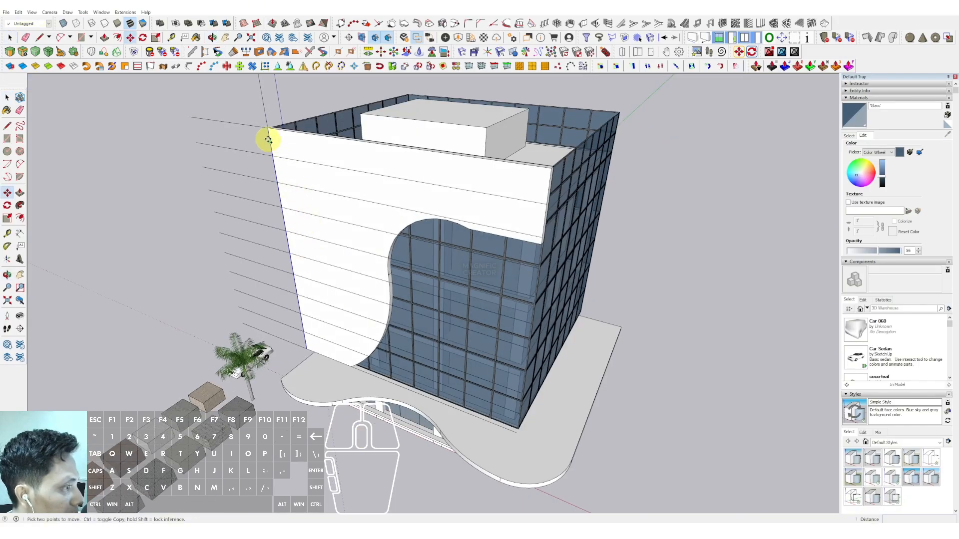
key("space")
scroll(327, 154, "up", 3)
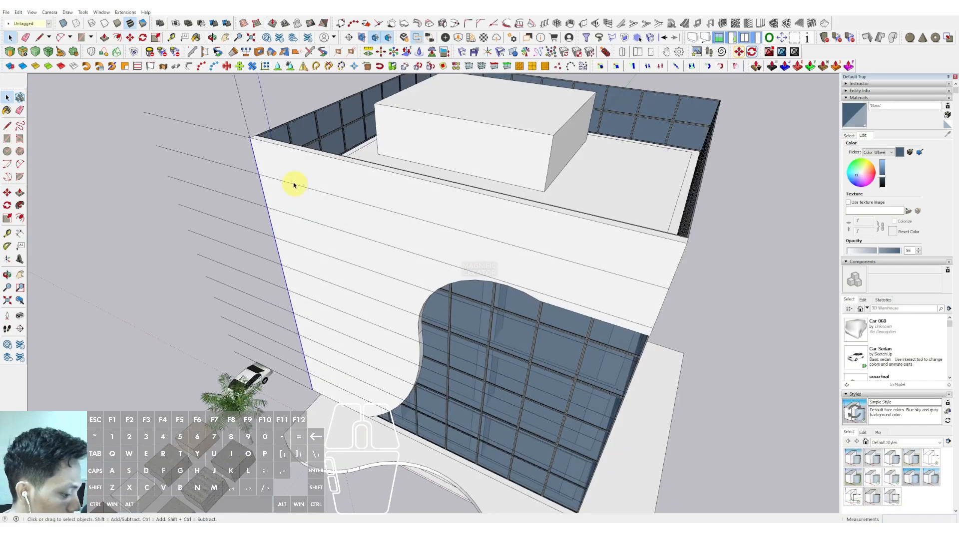
left_click(251, 139)
scroll(252, 140, "down", 3)
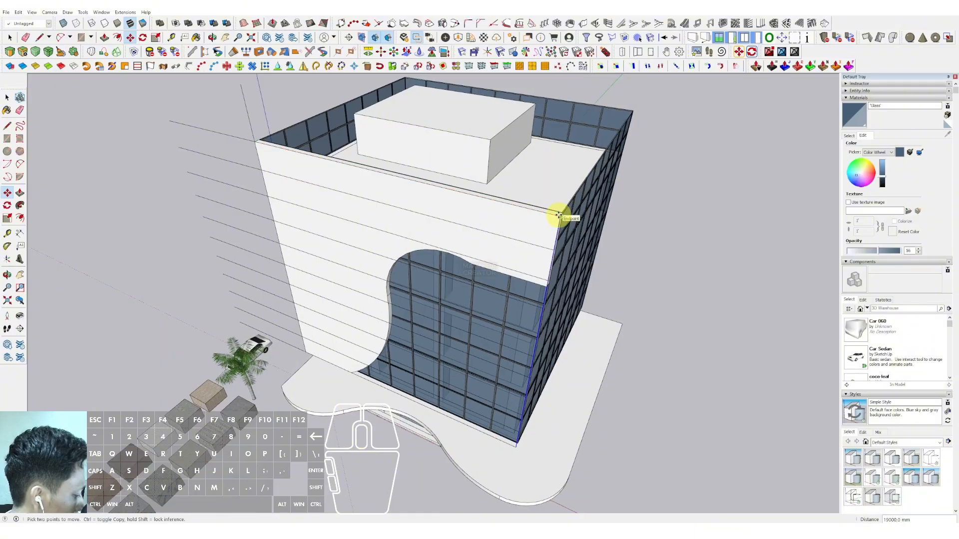
key("Return")
key("space")
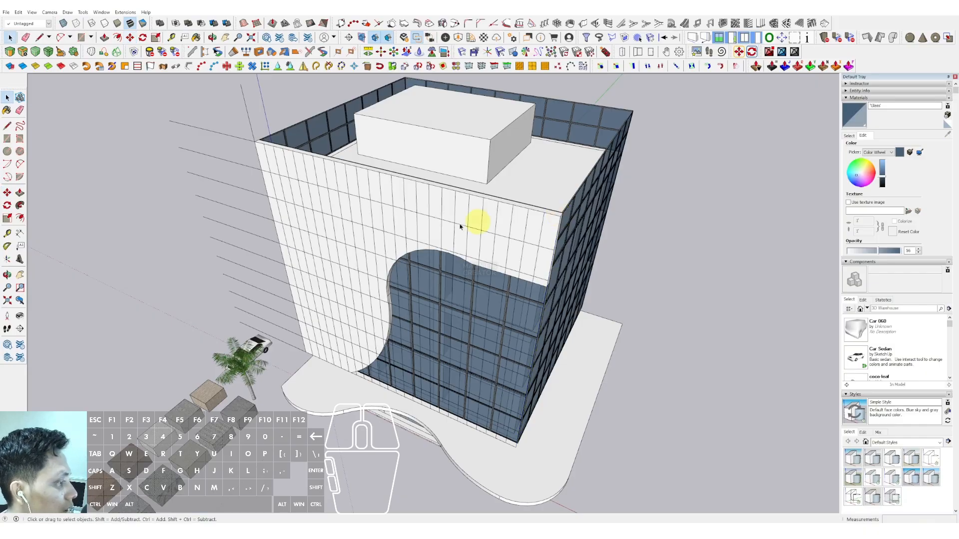
Step: Cut the grid lines and paste them in place inside the facade panel group
scroll(479, 218, "down", 3)
middle_click_drag(327, 223, 404, 150)
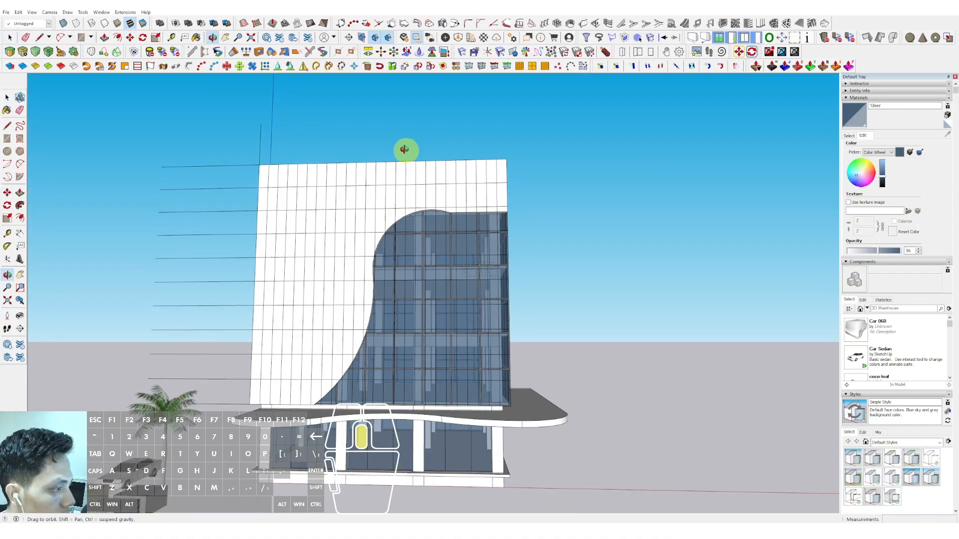
scroll(364, 166, "up", 3)
triple_click(253, 199)
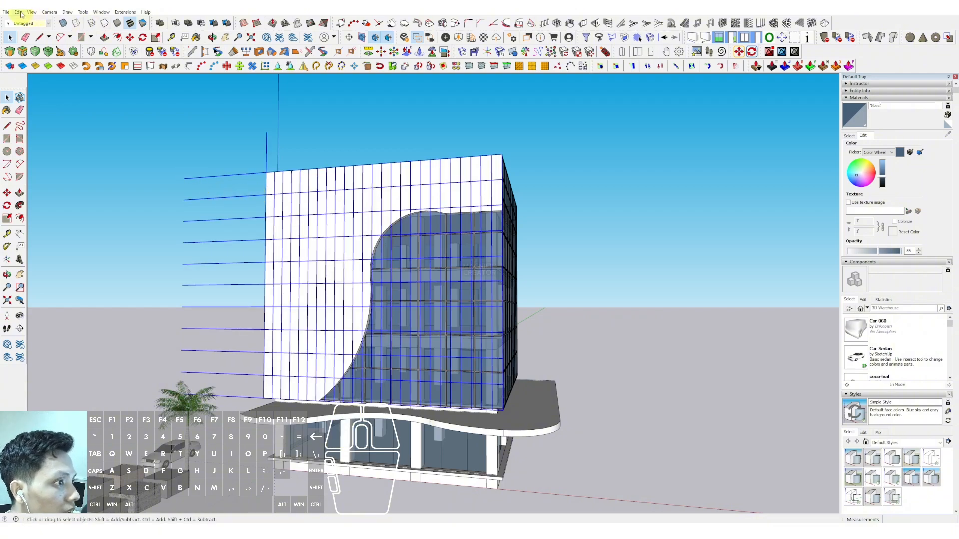
left_click(19, 12)
left_click(30, 40)
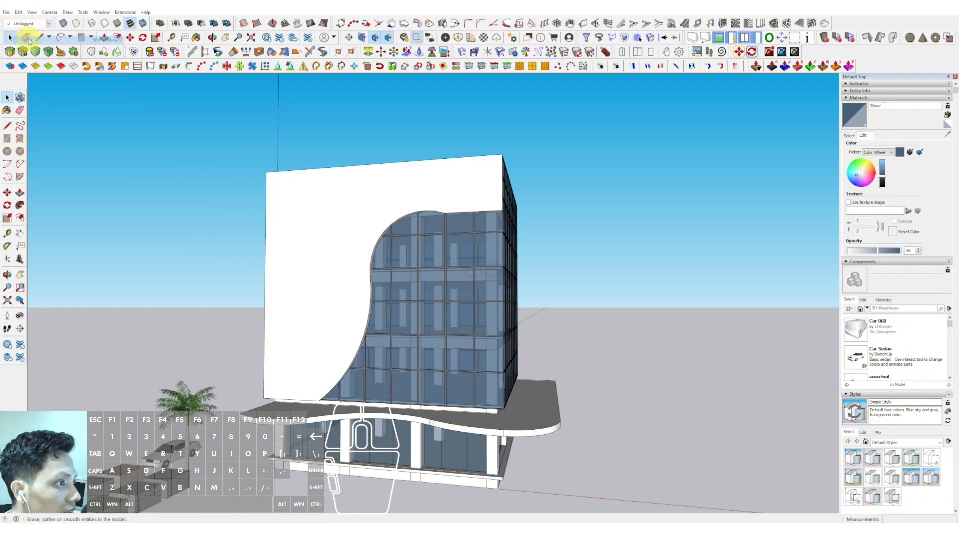
double_click(328, 194)
key("shift+v")
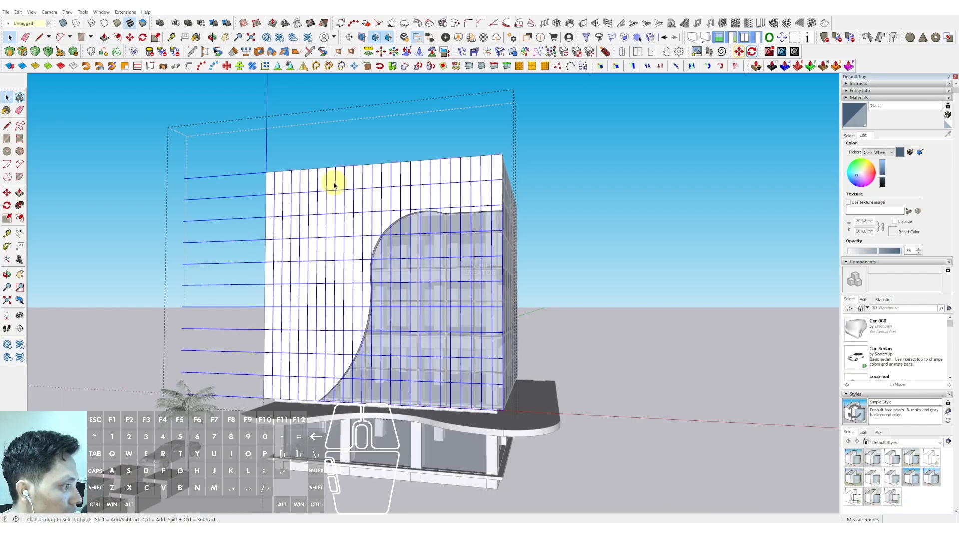
Step: Undo the grid paste, cut and vertical line copies
scroll(331, 185, "up", 5)
key("d")
left_click(324, 195)
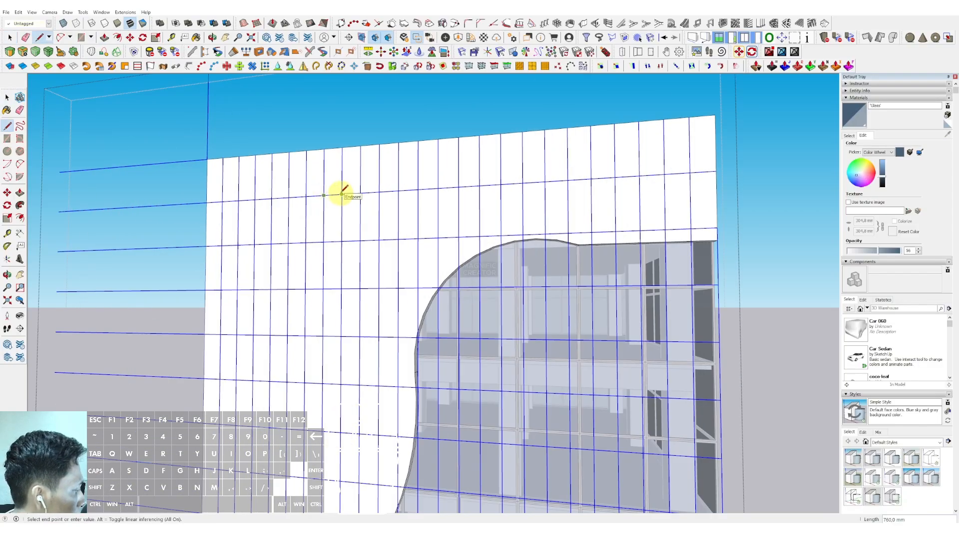
key("space")
scroll(341, 195, "down", 6)
key("ctrl+z")
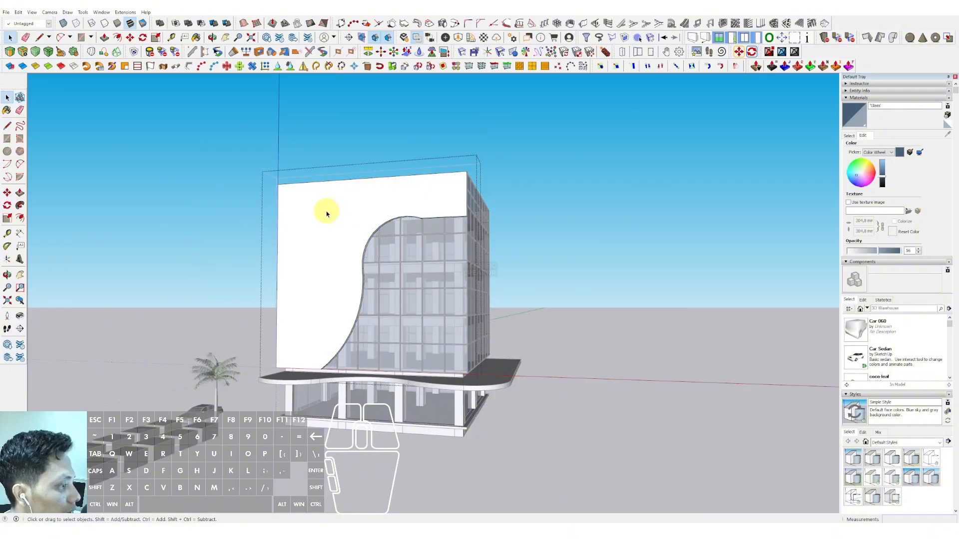
middle_click_drag(327, 213, 402, 189)
left_click(491, 138)
key("ctrl+z")
key("ctrl+z")
key("ctrl+z")
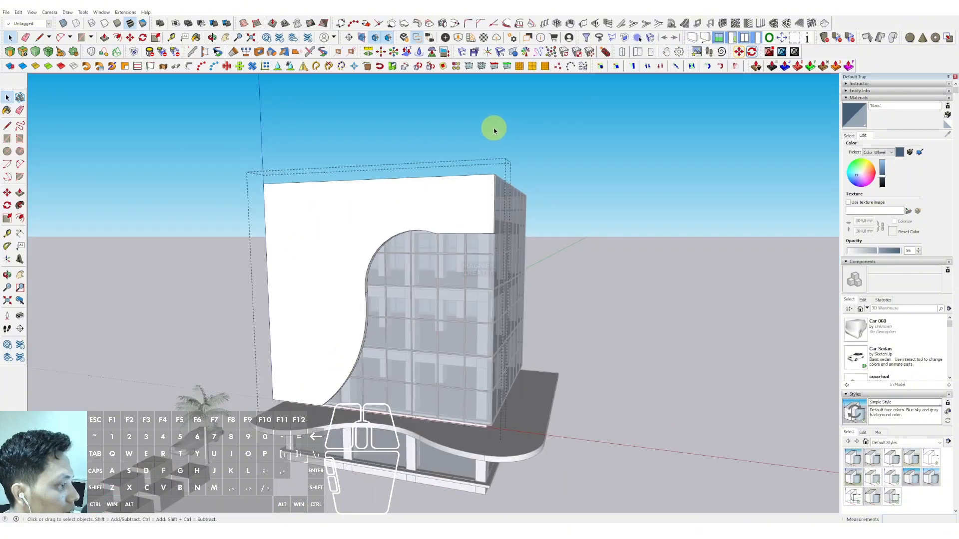
key("ctrl+z")
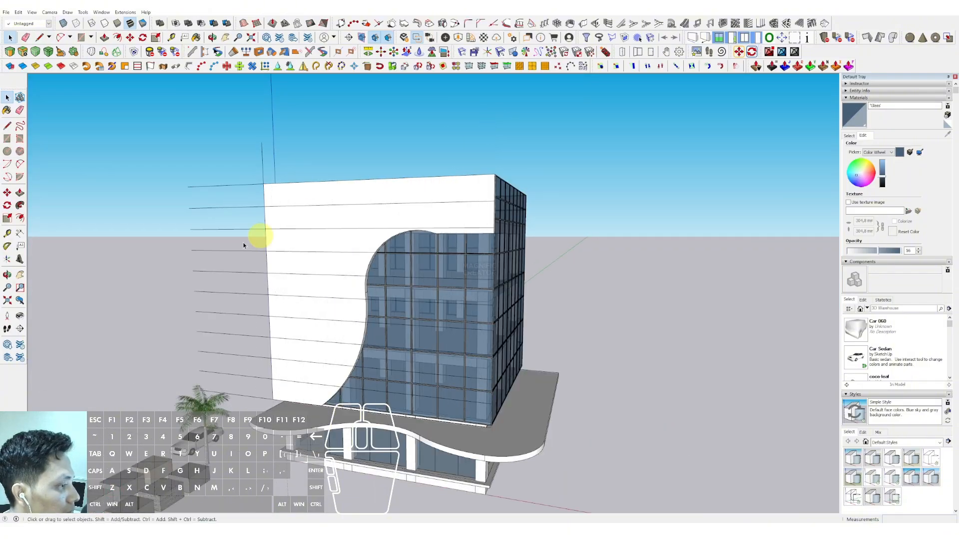
Step: Copy the vertical line across to the panel's top-right corner as 16 equal divisions
scroll(254, 156, "down", 2)
left_click_drag(246, 120, 269, 301)
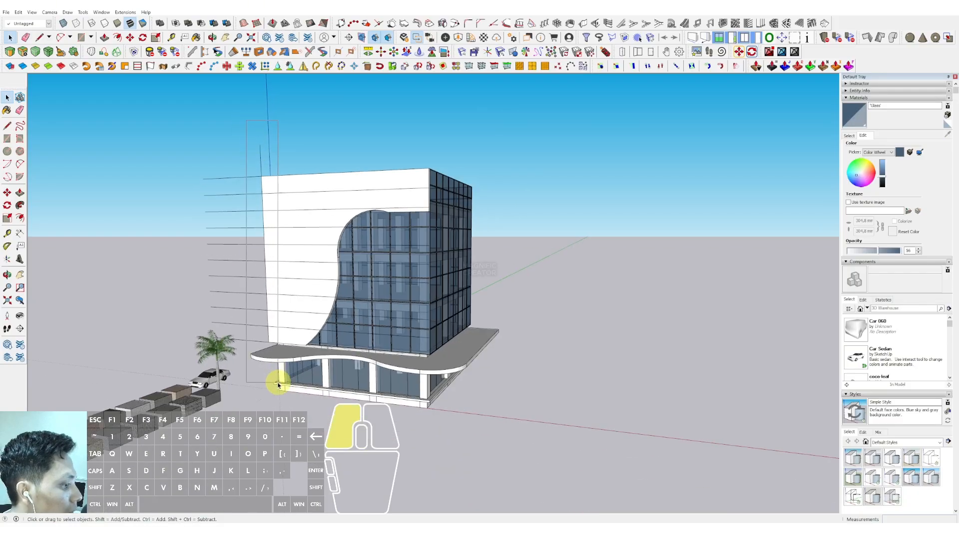
left_click_drag(278, 385, 278, 385)
scroll(278, 218, "up", 5)
key("space")
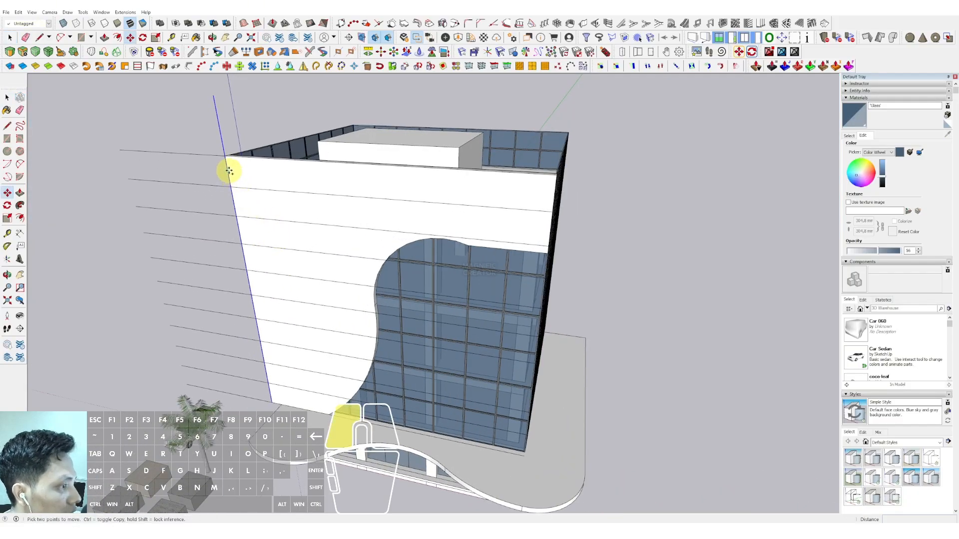
scroll(244, 200, "up", 3)
scroll(245, 201, "up", 1)
key("m")
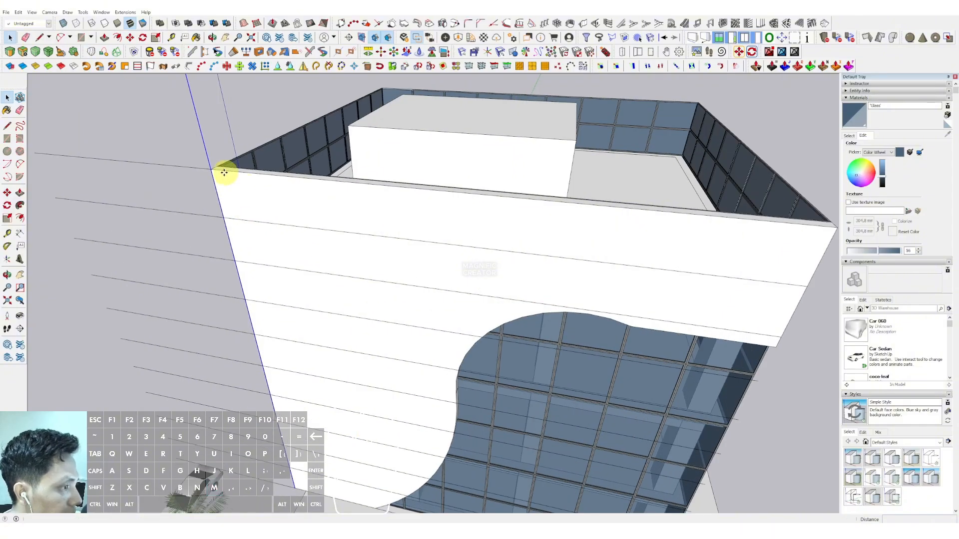
left_click(216, 170)
key("ctrl")
scroll(303, 179, "down", 2)
middle_click_drag(423, 198, 337, 183, "shift")
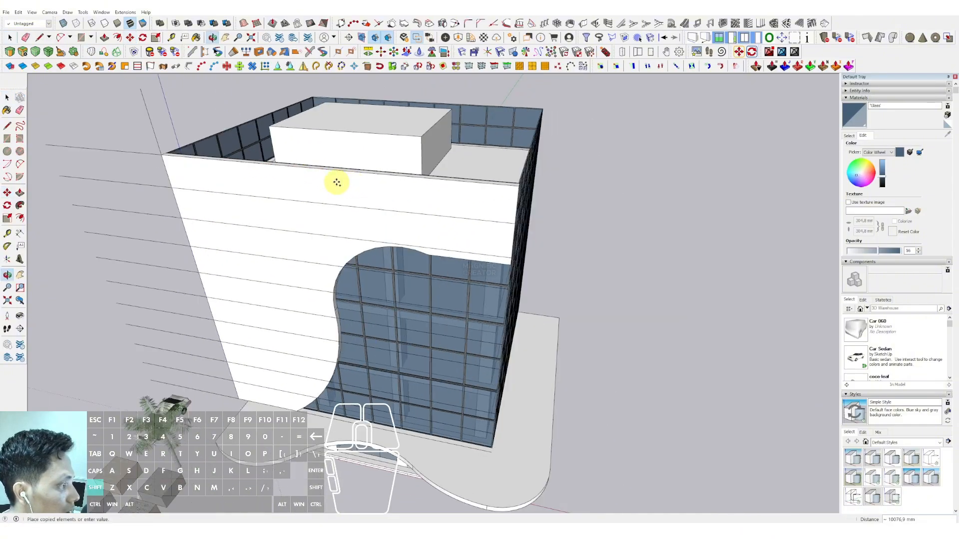
left_click(514, 188)
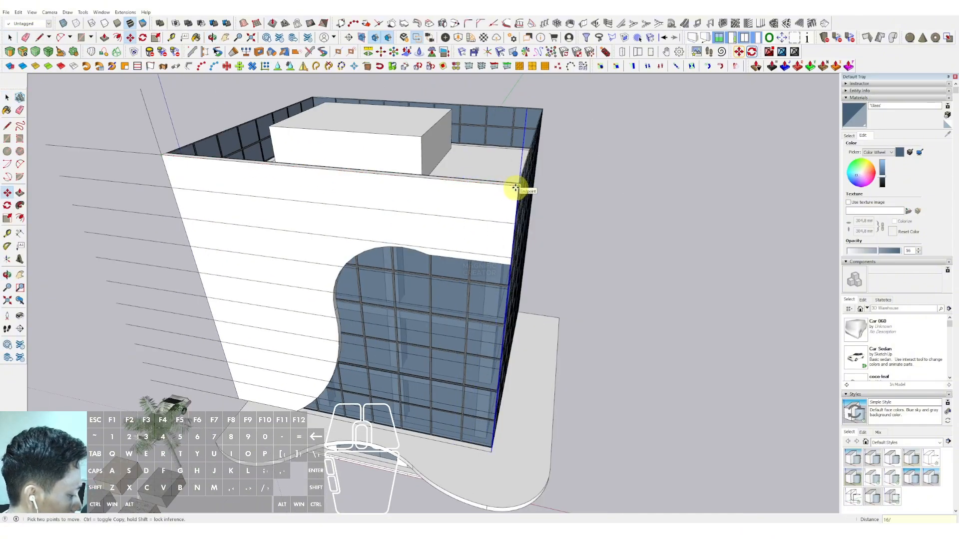
type("16/")
key("Return")
key("space")
scroll(243, 356, "down", 3)
middle_click_drag(243, 355, 280, 257)
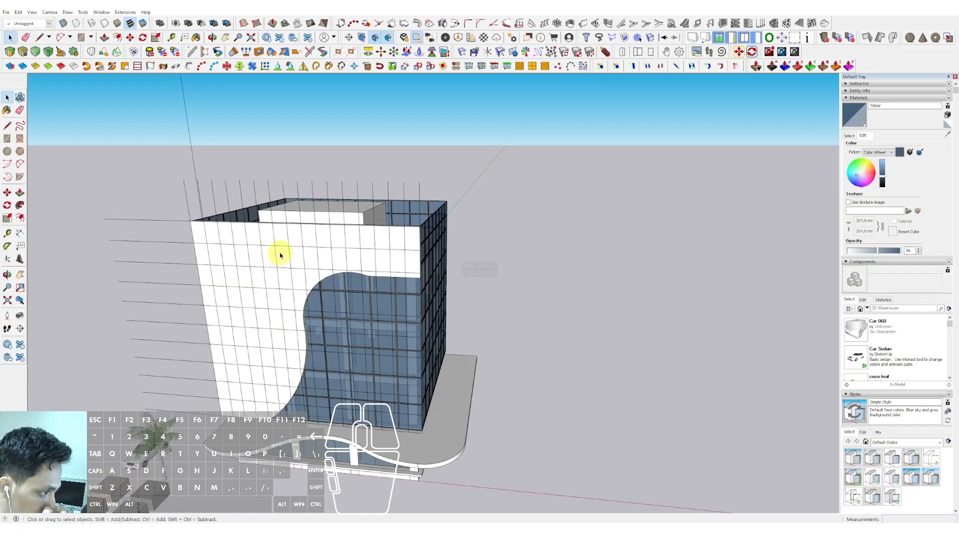
scroll(260, 272, "up", 5)
key("l")
left_click(265, 244)
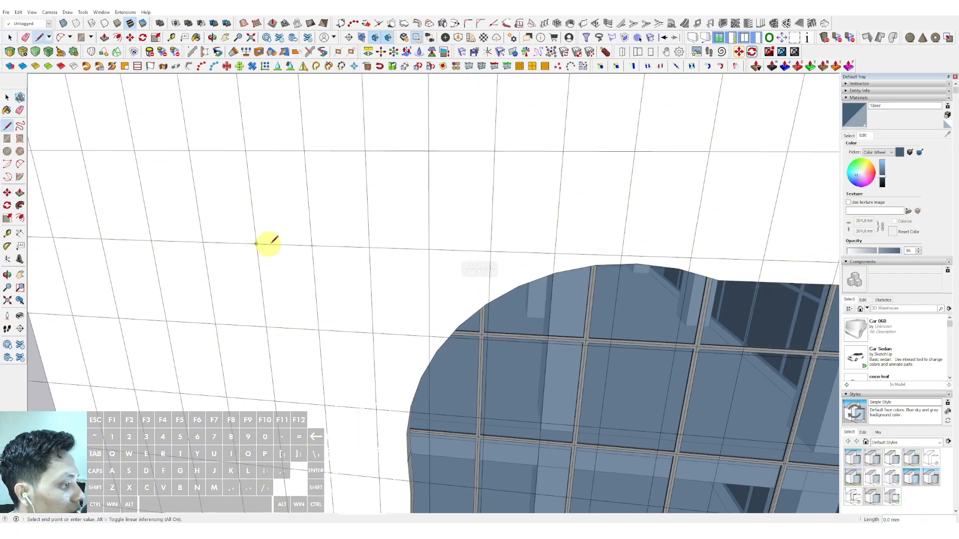
key("space")
scroll(315, 248, "down", 5)
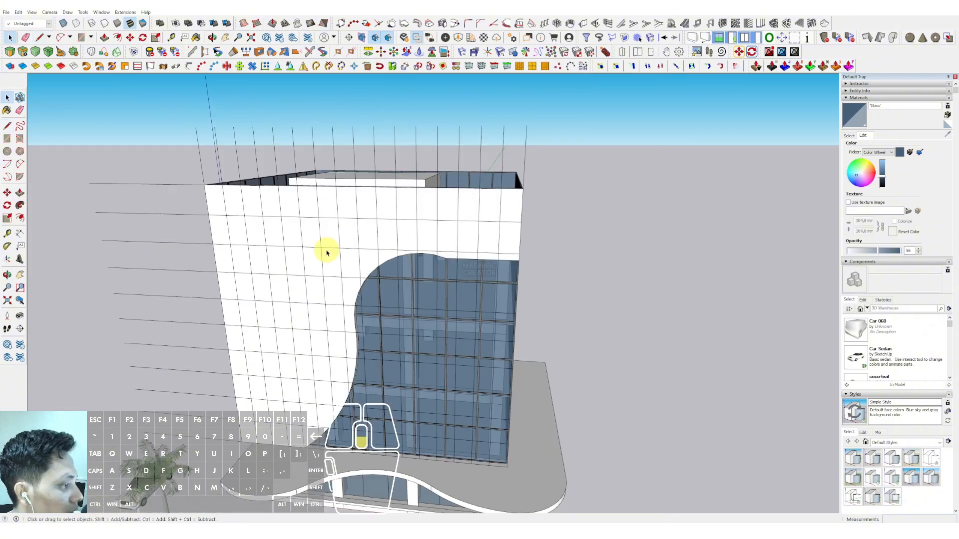
Step: Select all the facade grid lines and cut them
scroll(254, 215, "up", 5)
key("l")
left_click(253, 223)
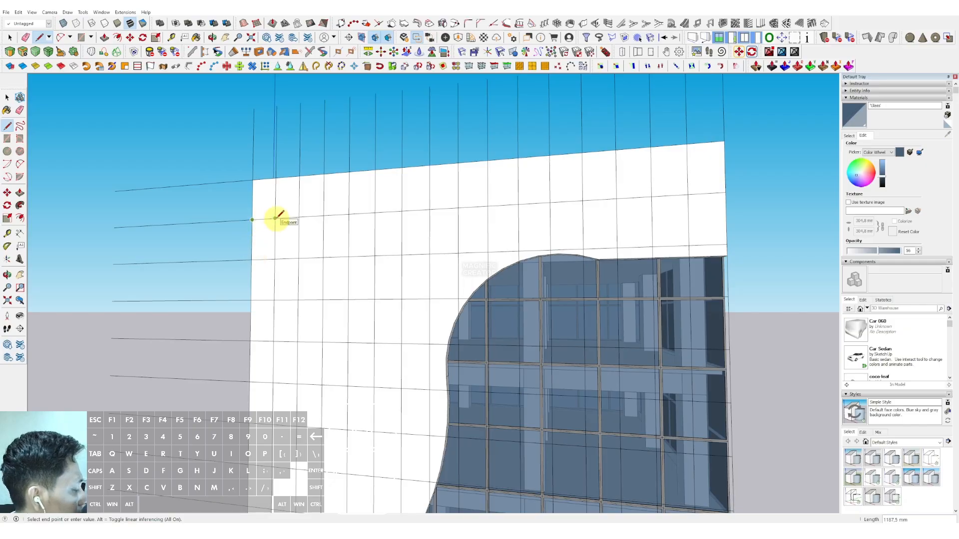
key("space")
scroll(272, 210, "down", 2)
triple_click(259, 169)
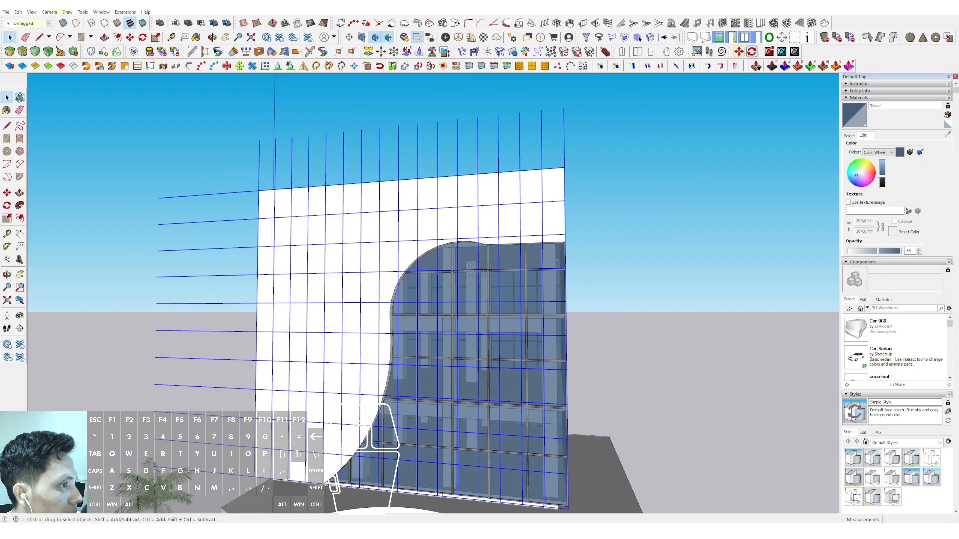
left_click(18, 12)
left_click(33, 41)
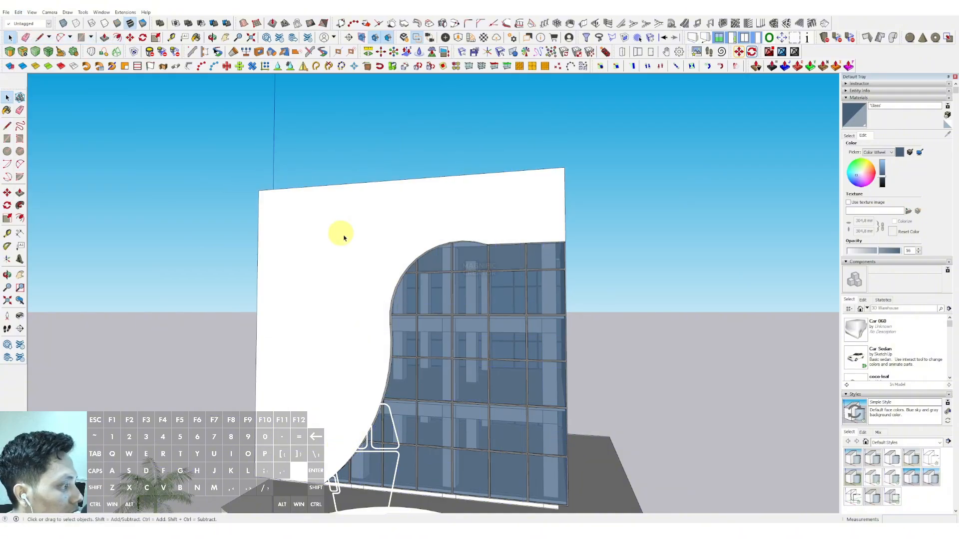
Step: Paste the grid lines in place inside the facade panel group
key("shift+r")
scroll(320, 203, "down", 3)
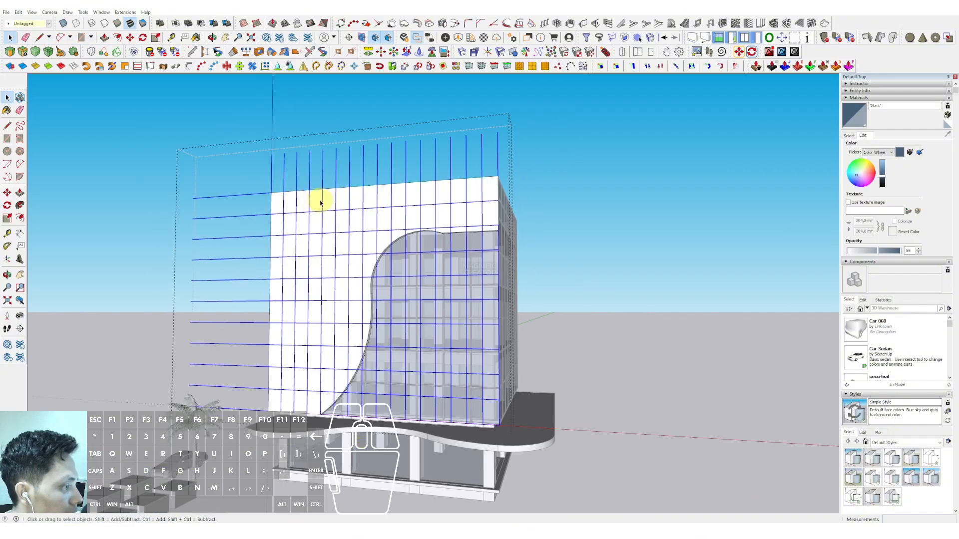
middle_click_drag(469, 204, 428, 231)
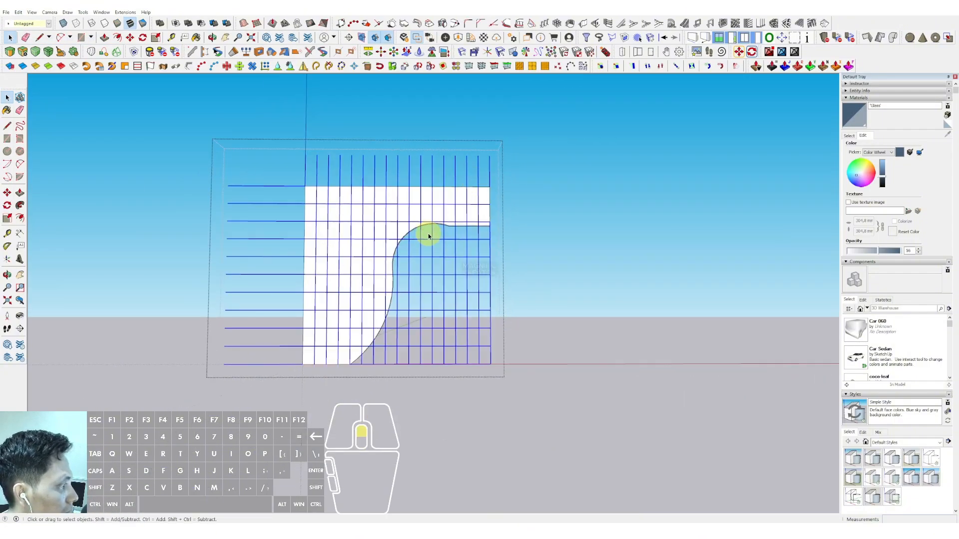
Step: Erase the grid line segments overhanging the facade panel's edges, then close the group
scroll(438, 194, "up", 3)
key("e")
left_click_drag(268, 122, 168, 448)
key("e")
left_click_drag(623, 455, 384, 265)
key("e")
mouse_move(400, 474)
left_mouse_down()
mouse_move(348, 425)
mouse_move(323, 433)
left_mouse_up()
key("e")
key("e")
left_click_drag(371, 417, 368, 384)
key("e")
left_click_drag(558, 263, 402, 237)
key("e")
scroll(401, 214, "down", 4)
middle_click_drag(401, 214, 373, 201)
left_click(559, 145)
scroll(413, 188, "up", 3)
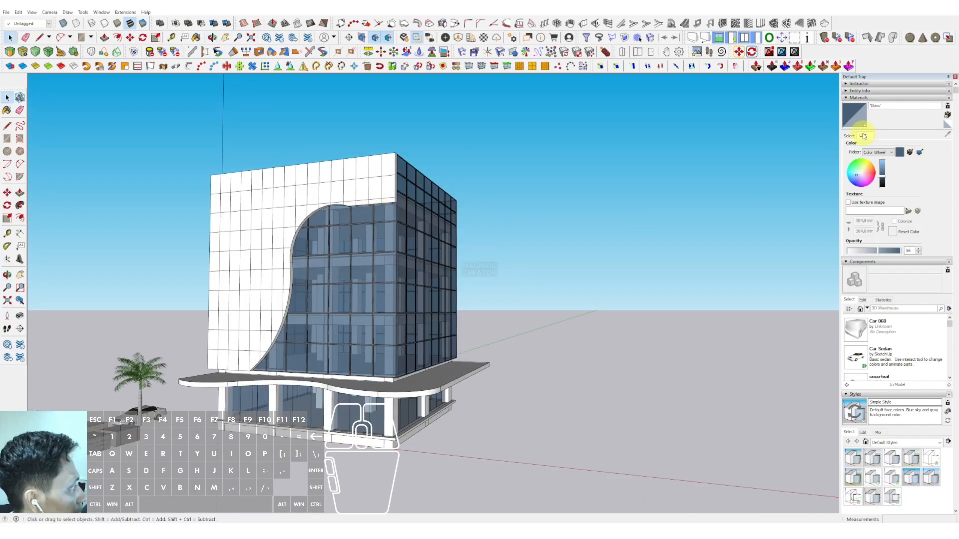
Step: Paint the facade panel with the Steel Brushed Stainless material from the Metal collection
left_click(849, 135)
left_click(938, 145)
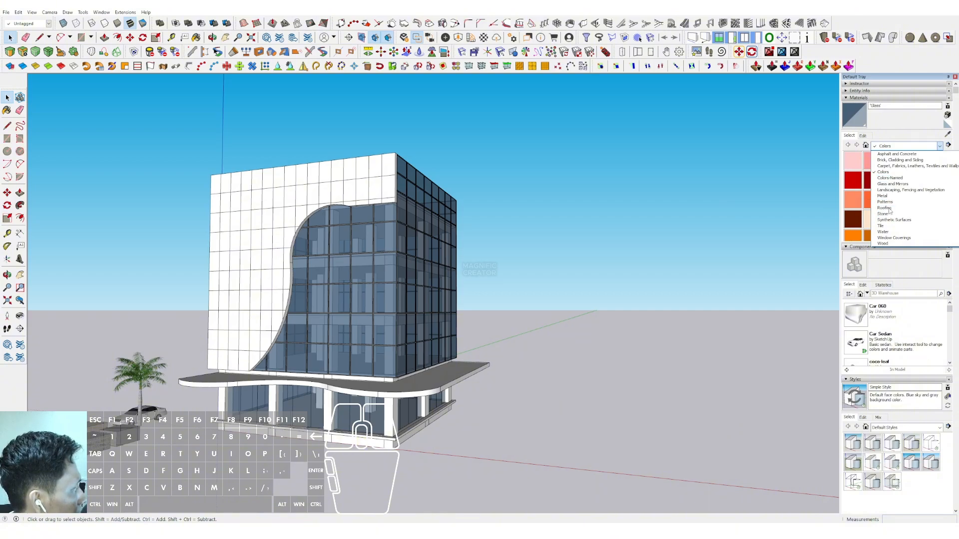
left_click(887, 196)
left_click(854, 202)
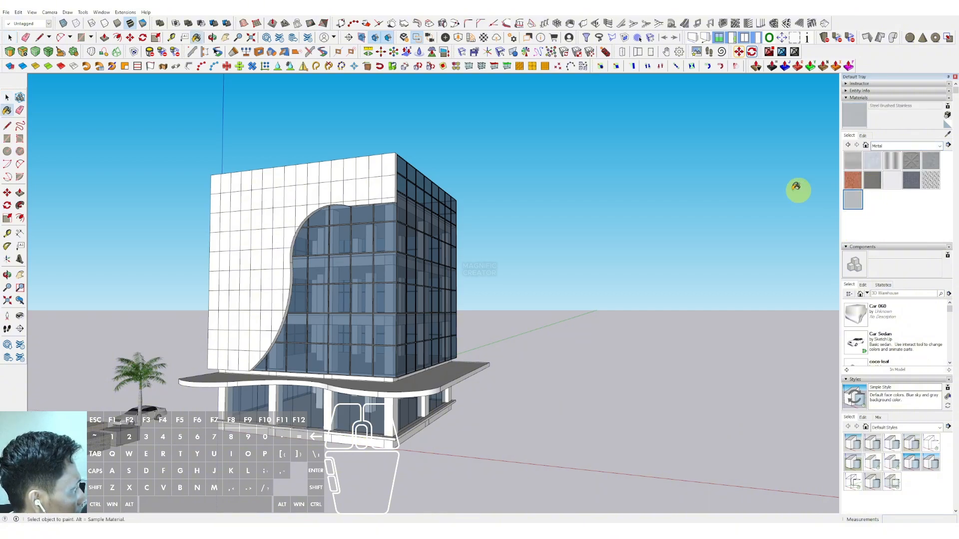
scroll(368, 208, "up", 2)
left_click(388, 185)
scroll(358, 190, "down", 3)
middle_click_drag(358, 190, 379, 142)
scroll(381, 199, "up", 2)
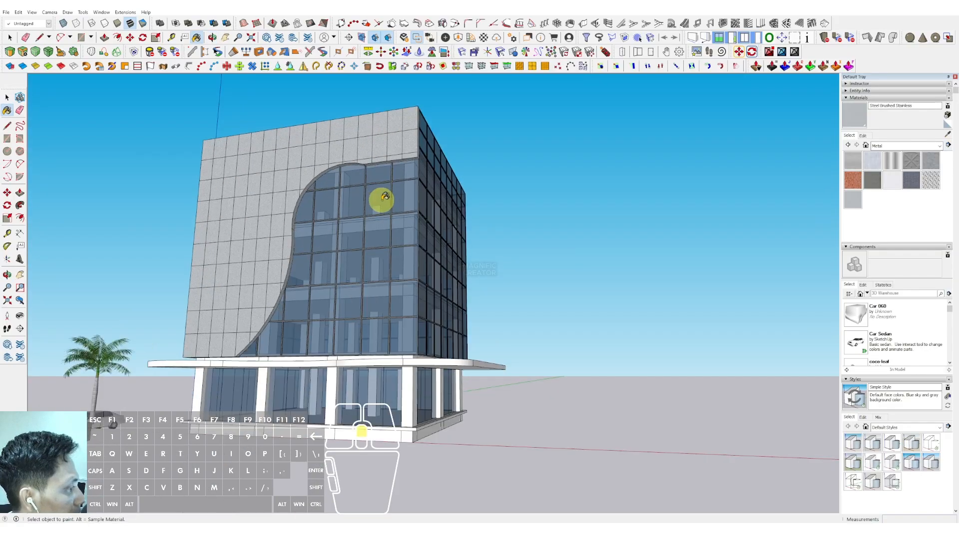
middle_click_drag(381, 199, 379, 214)
key("space")
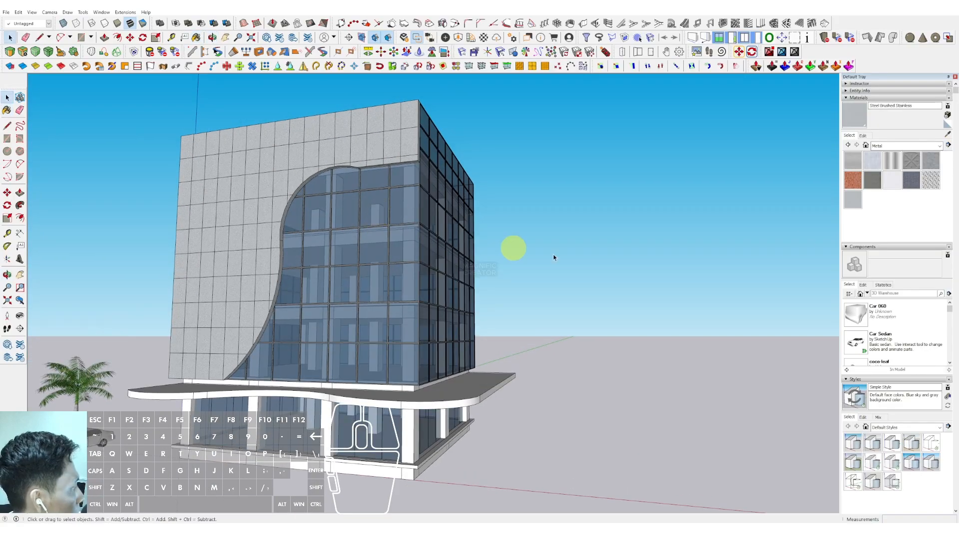
Step: Paint the facade panel with Color 008 from the Colors collection
left_click(939, 146)
left_click(889, 172)
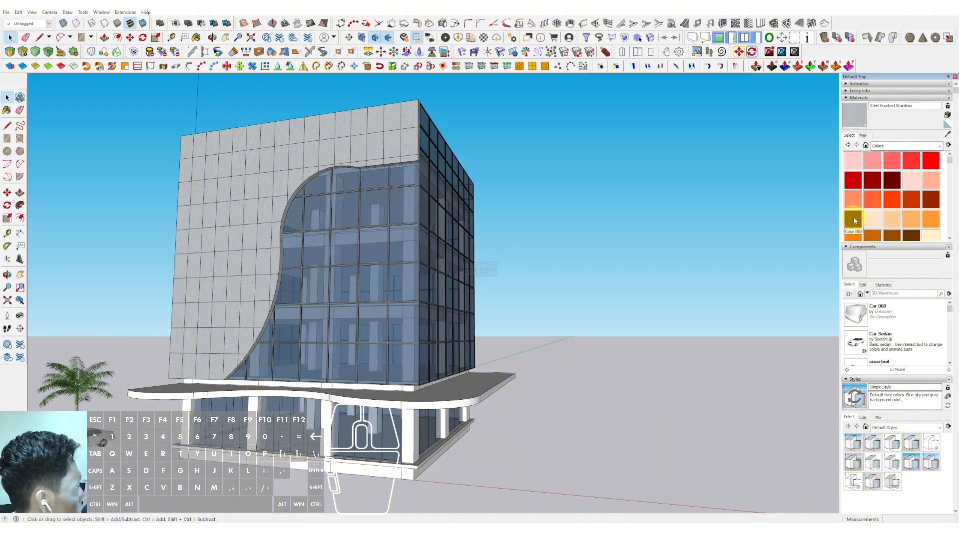
left_click(853, 218)
scroll(396, 143, "up", 2)
left_click(394, 150)
scroll(392, 180, "down", 3)
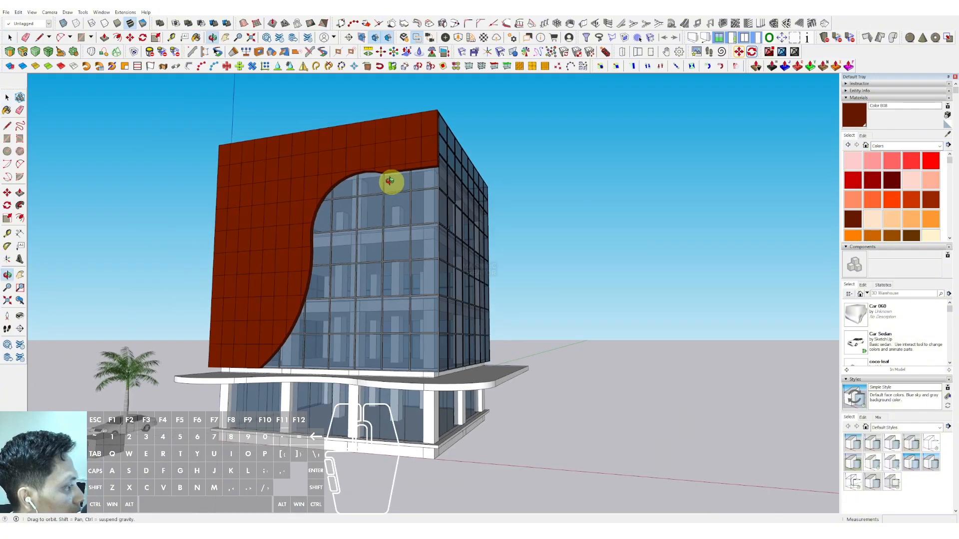
Step: Lighten the Color 008 material using the HLS picker's lightness slider
left_click(862, 135)
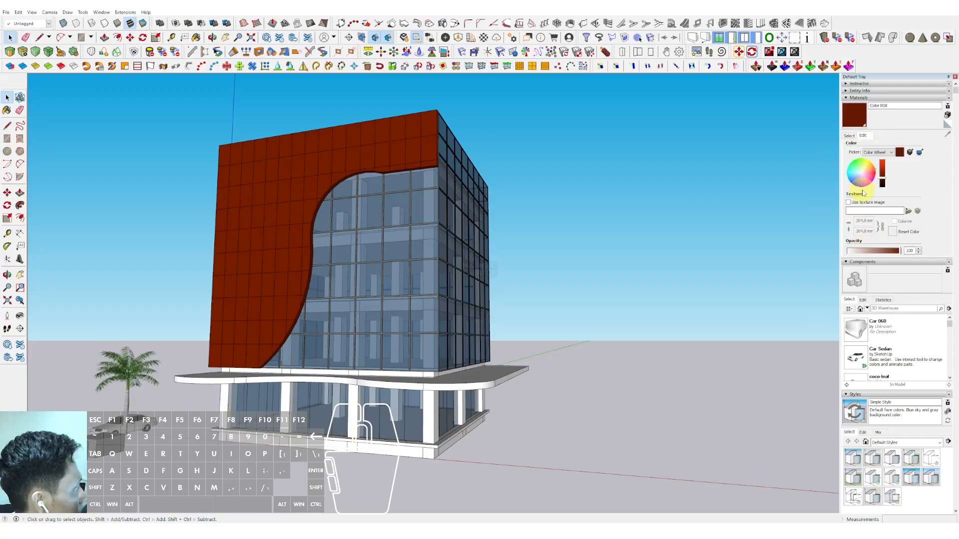
left_click(867, 157)
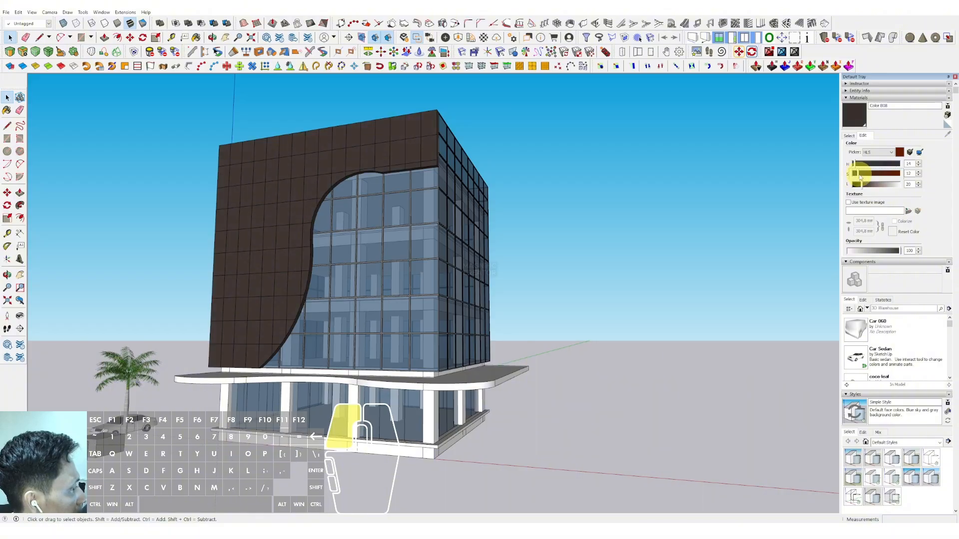
left_click_drag(871, 189, 880, 185)
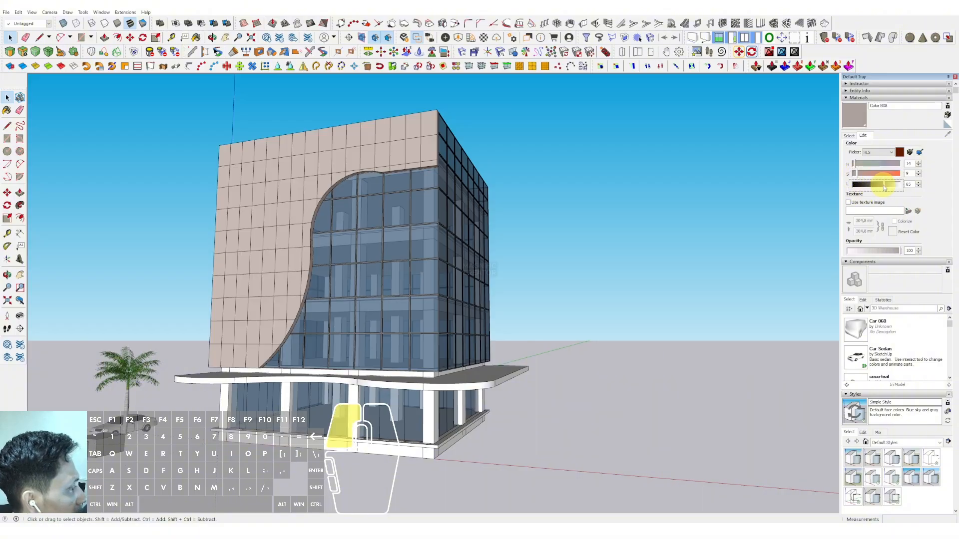
scroll(393, 219, "down", 3)
middle_click_drag(393, 218, 331, 178)
scroll(336, 240, "up", 2)
middle_click_drag(336, 240, 331, 275)
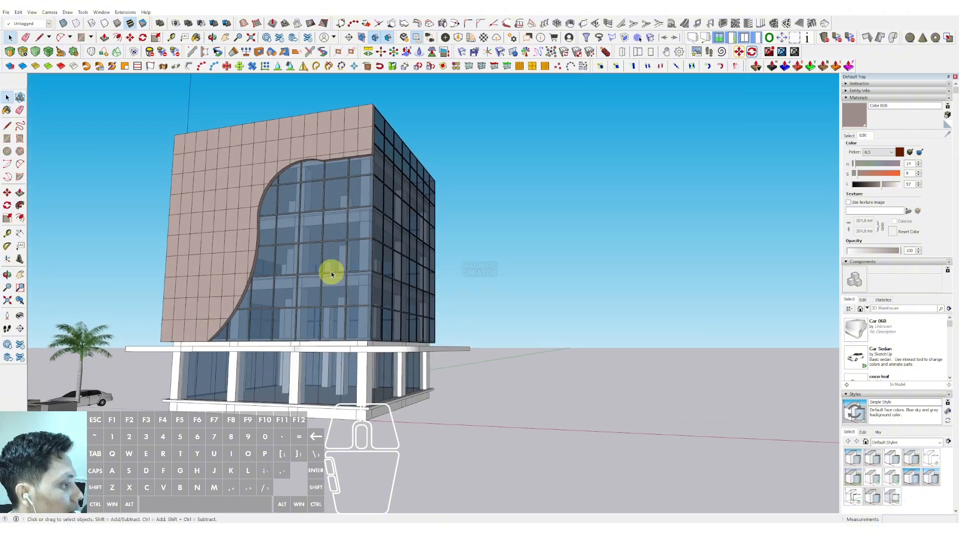
Step: Turn on shadows for the model
left_click(32, 12)
left_click(47, 99)
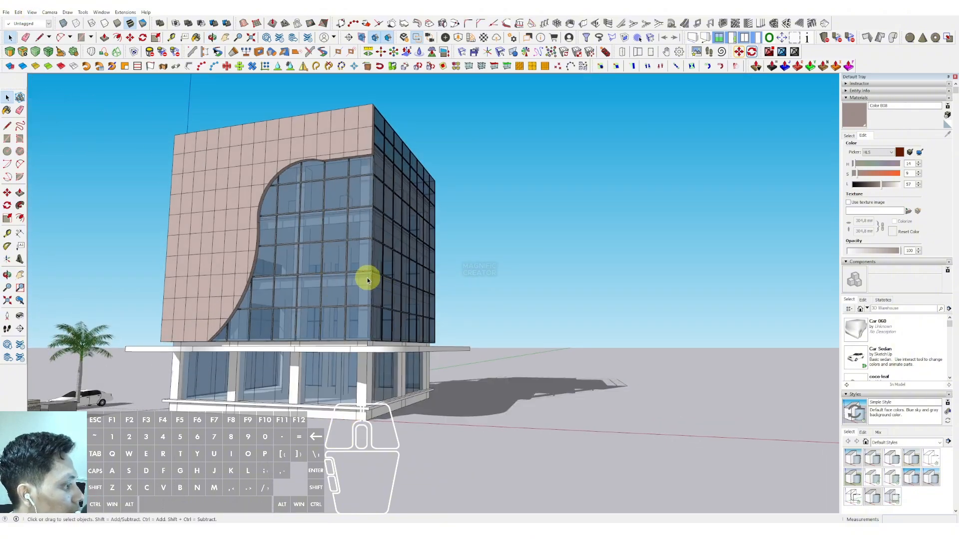
Step: Copy the palm tree to the front of the building
mouse_move(367, 280)
middle_mouse_down()
mouse_move(377, 260)
mouse_move(451, 248)
mouse_move(343, 282)
mouse_move(346, 293)
mouse_move(374, 265)
mouse_move(383, 276)
middle_mouse_up()
left_click(168, 339)
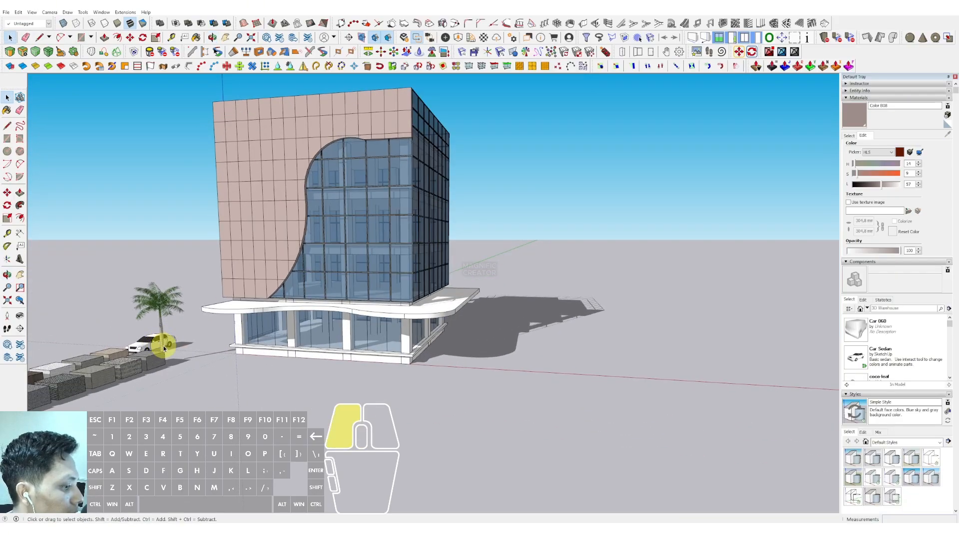
scroll(165, 340, "up", 5)
key("m")
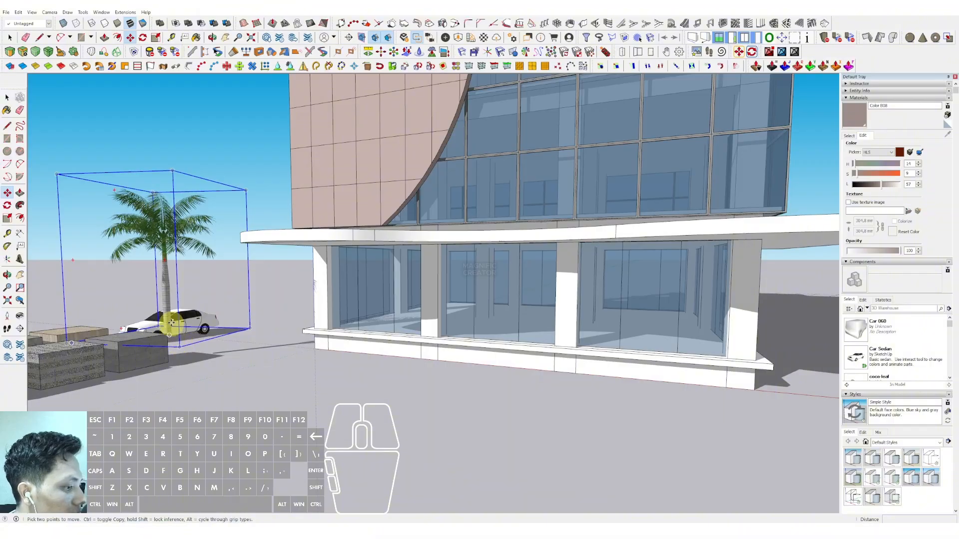
scroll(173, 330, "down", 1)
scroll(315, 314, "down", 4)
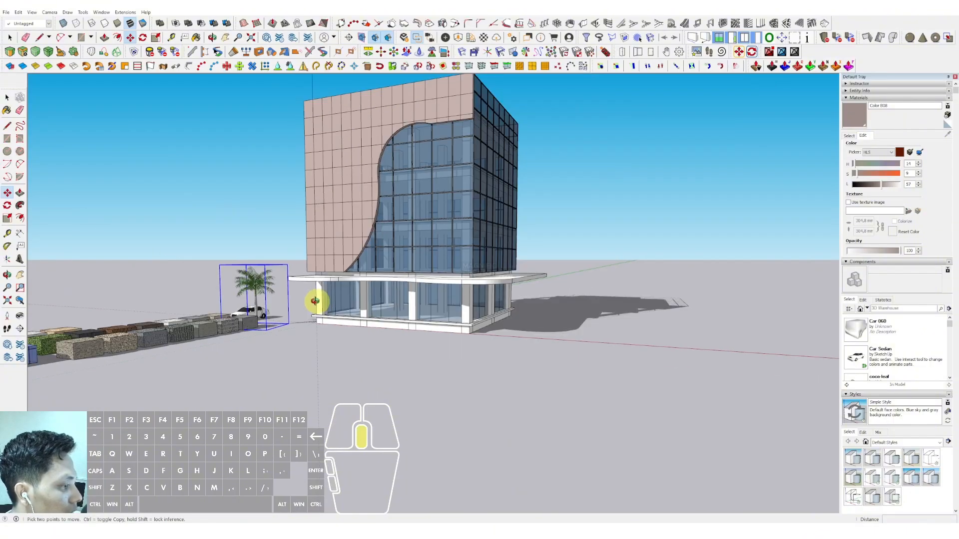
middle_click_drag(315, 301, 283, 346)
left_click(349, 372)
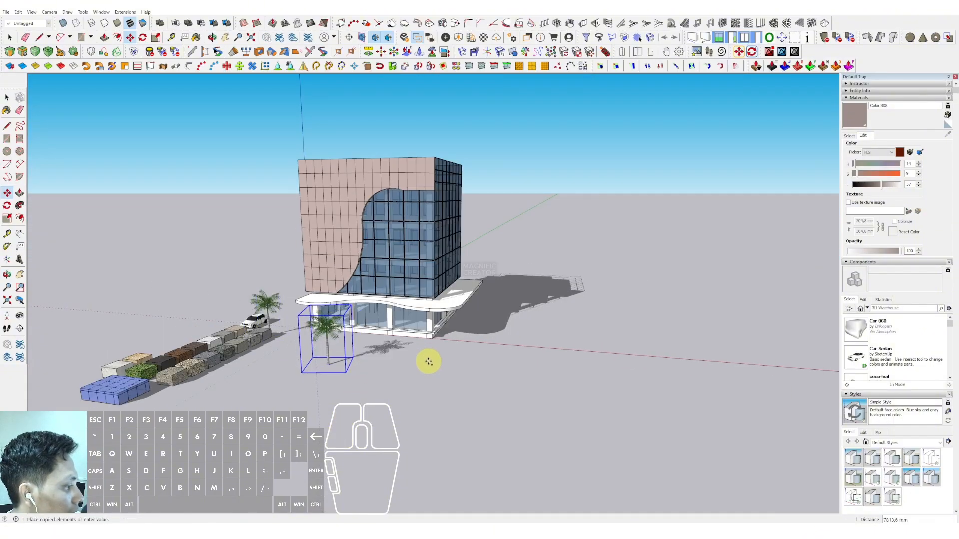
Step: Place additional palm tree copies along the front and side of the building
left_click(441, 366)
key("ctrl")
left_click(526, 334)
left_click(526, 335)
key("ctrl")
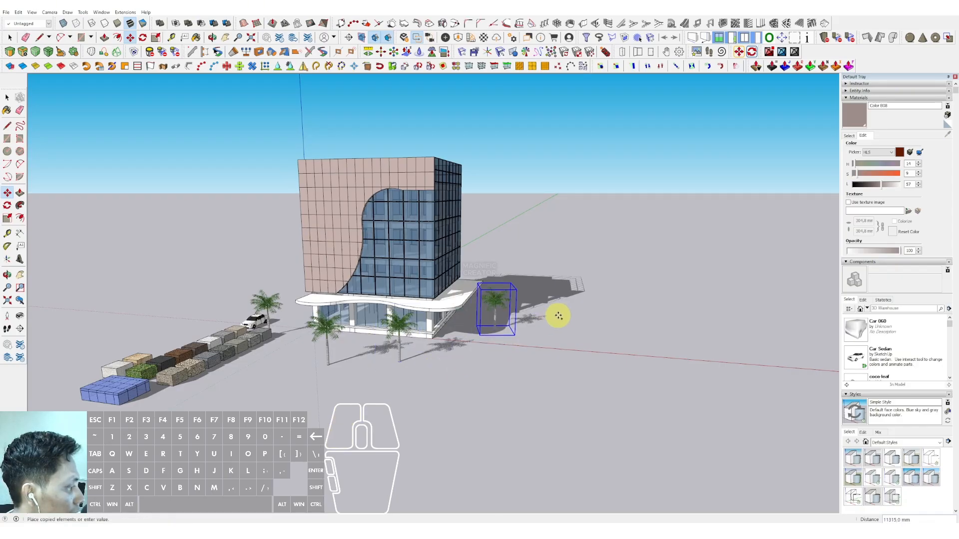
left_click(577, 316)
key("space")
Step: Apply the Urban Planning Style to the model
scroll(428, 286, "up", 4)
middle_click_drag(427, 287, 320, 218)
left_click(511, 253)
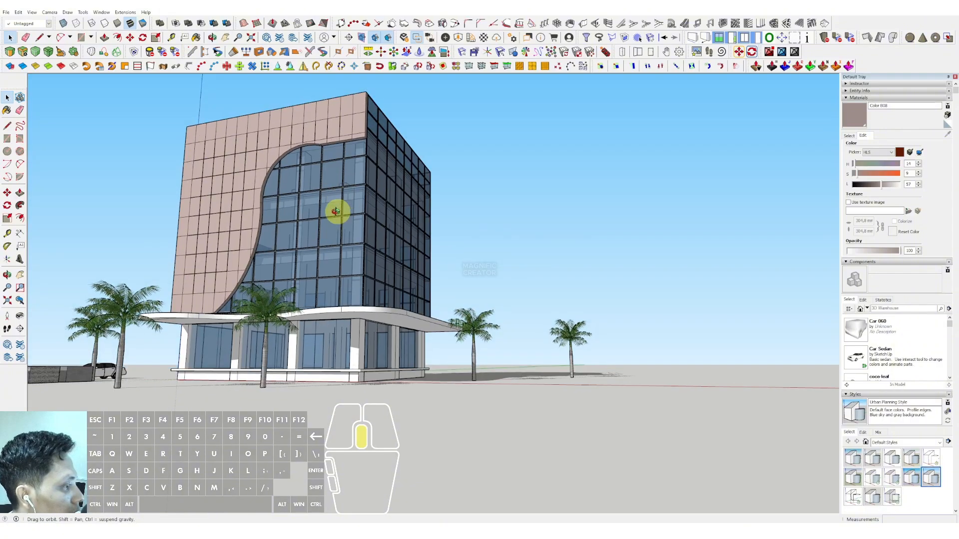
middle_click_drag(338, 210, 323, 231)
scroll(424, 222, "up", 4)
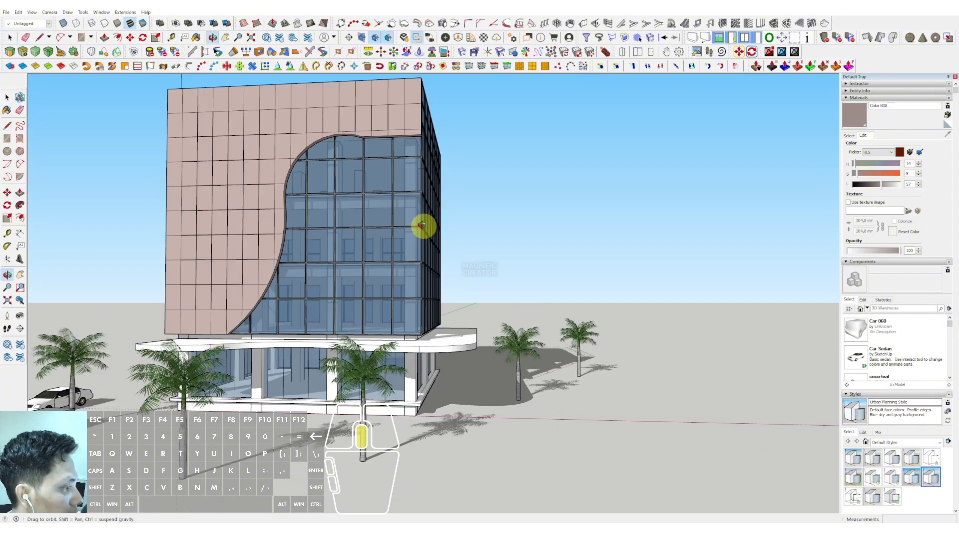
middle_click_drag(380, 254, 349, 244)
scroll(349, 244, "down", 3)
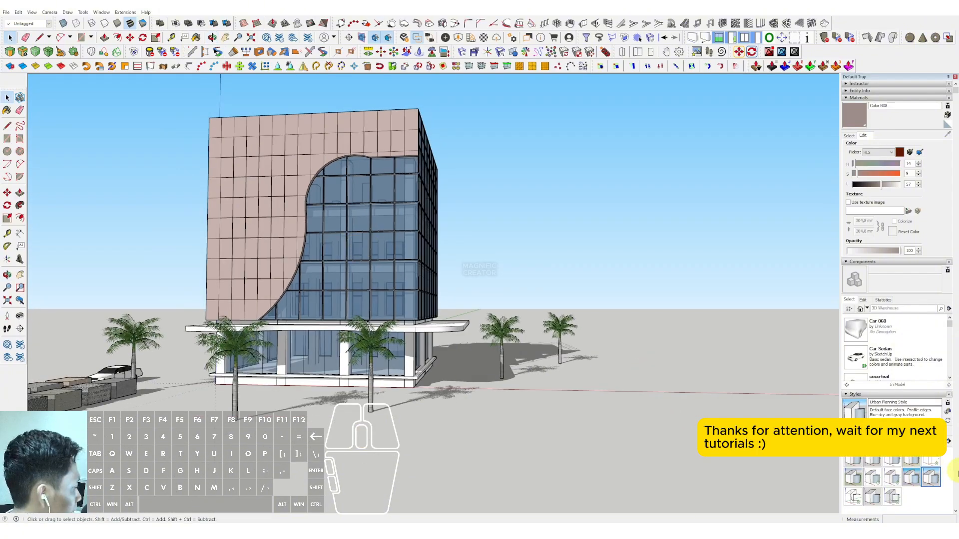
Step: Switch the model to a different default style from the Styles library
left_click(911, 479)
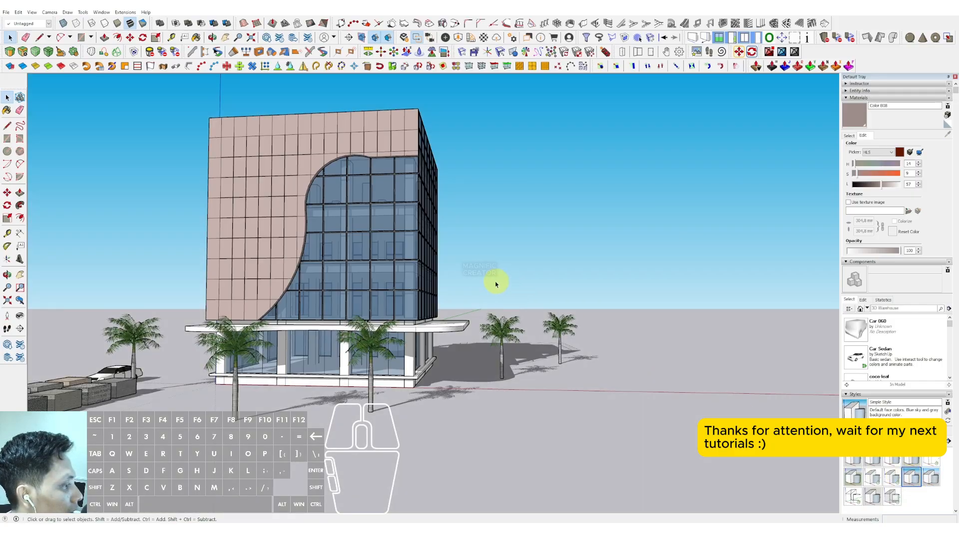
middle_click_drag(434, 261, 429, 209)
mouse_move(370, 209)
middle_mouse_down()
mouse_move(358, 188)
mouse_move(361, 200)
middle_mouse_up()
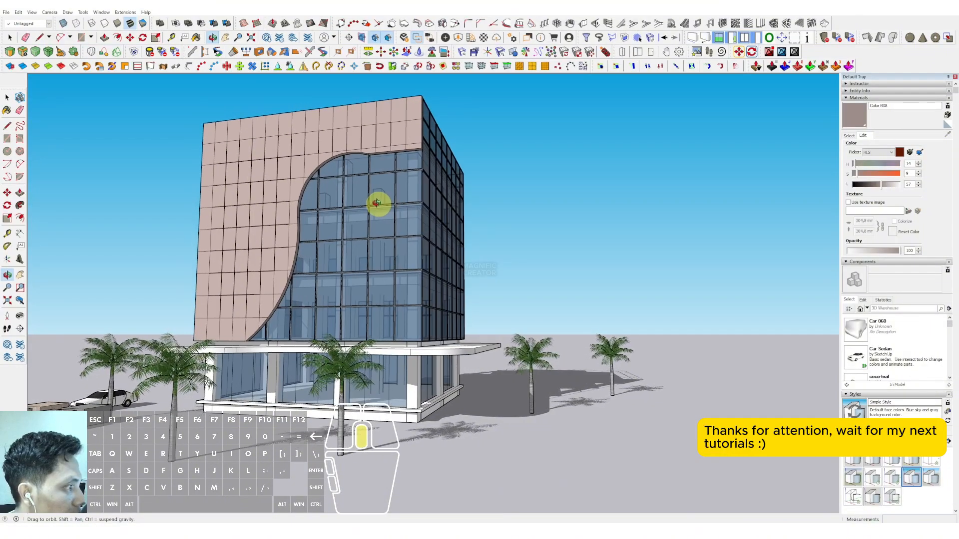
middle_click_drag(377, 203, 352, 195)
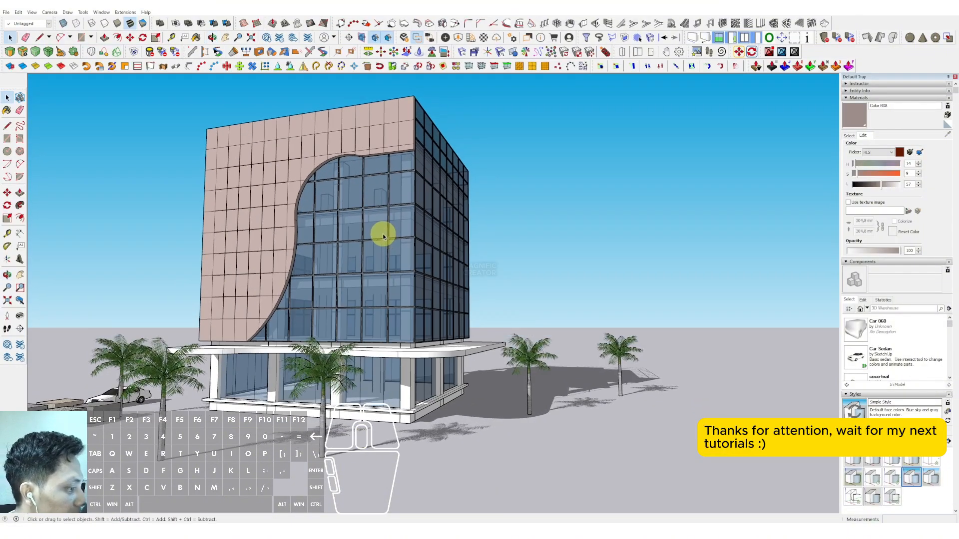